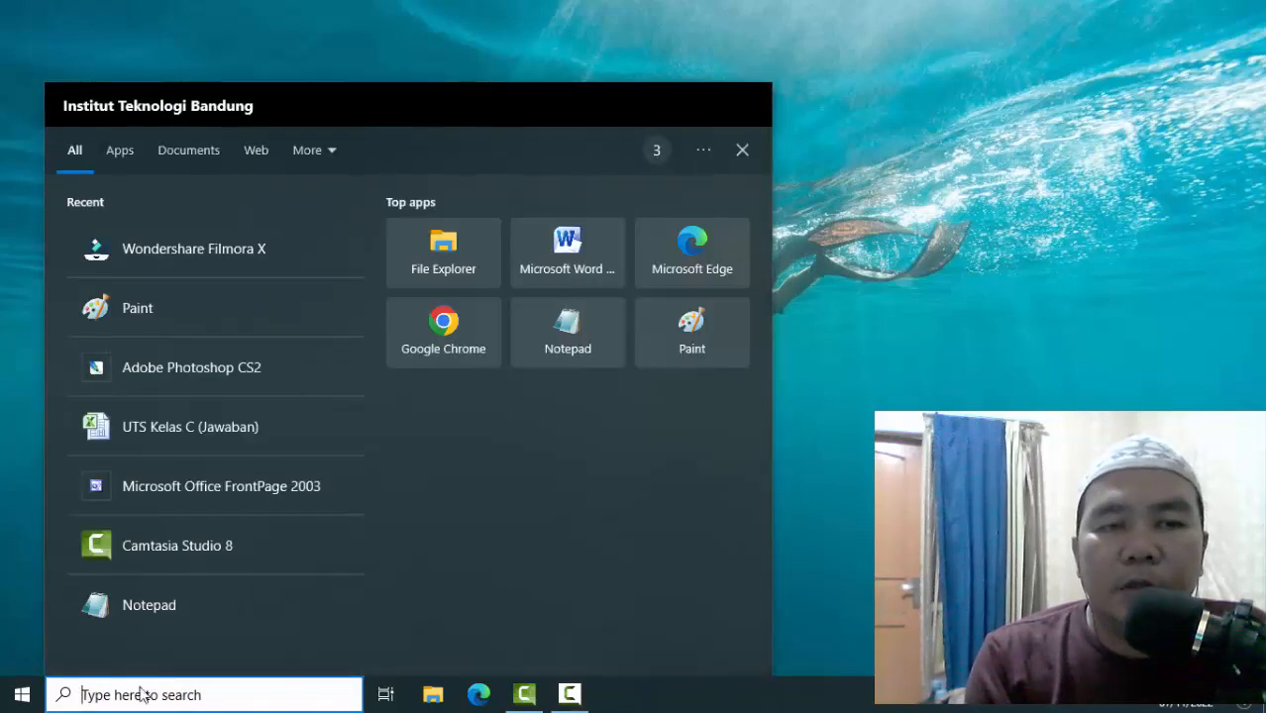
- Open Wondershare Filmora and create a new project with the 16:9 (Widescreen) aspect ratio
{"action": "left_click", "coordinate": [205, 264]}
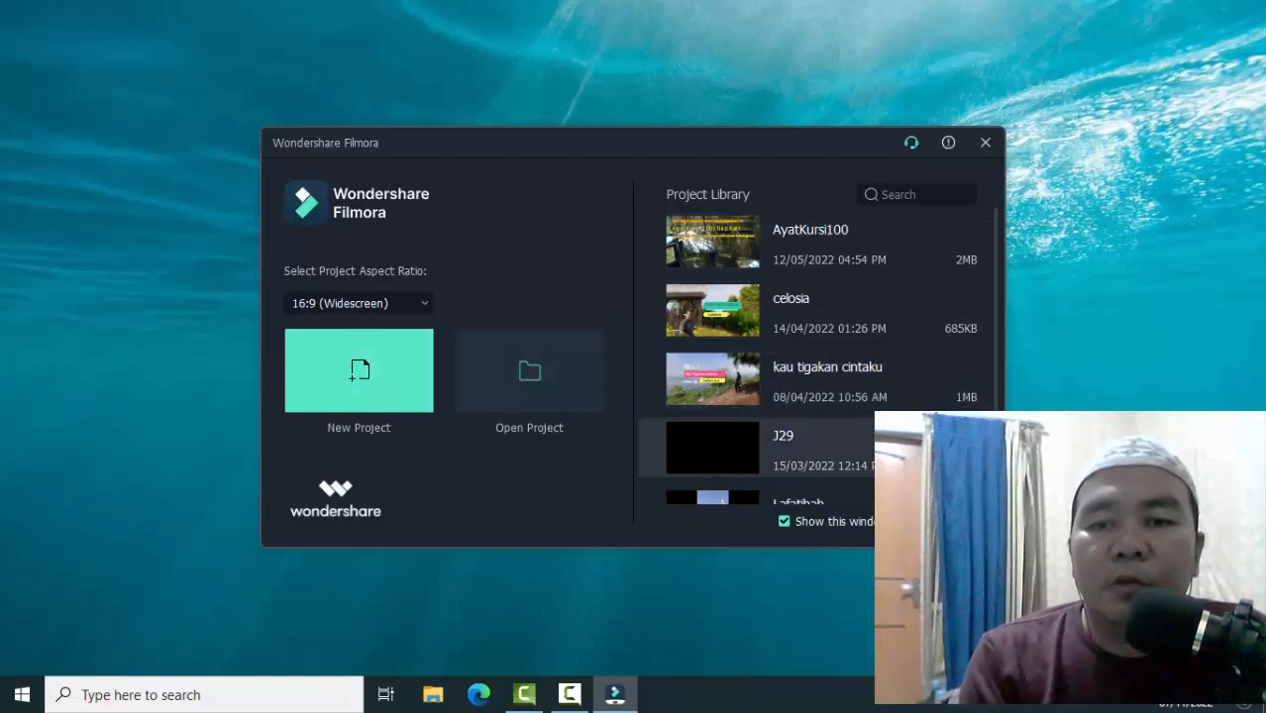
{"action": "left_click", "coordinate": [394, 305]}
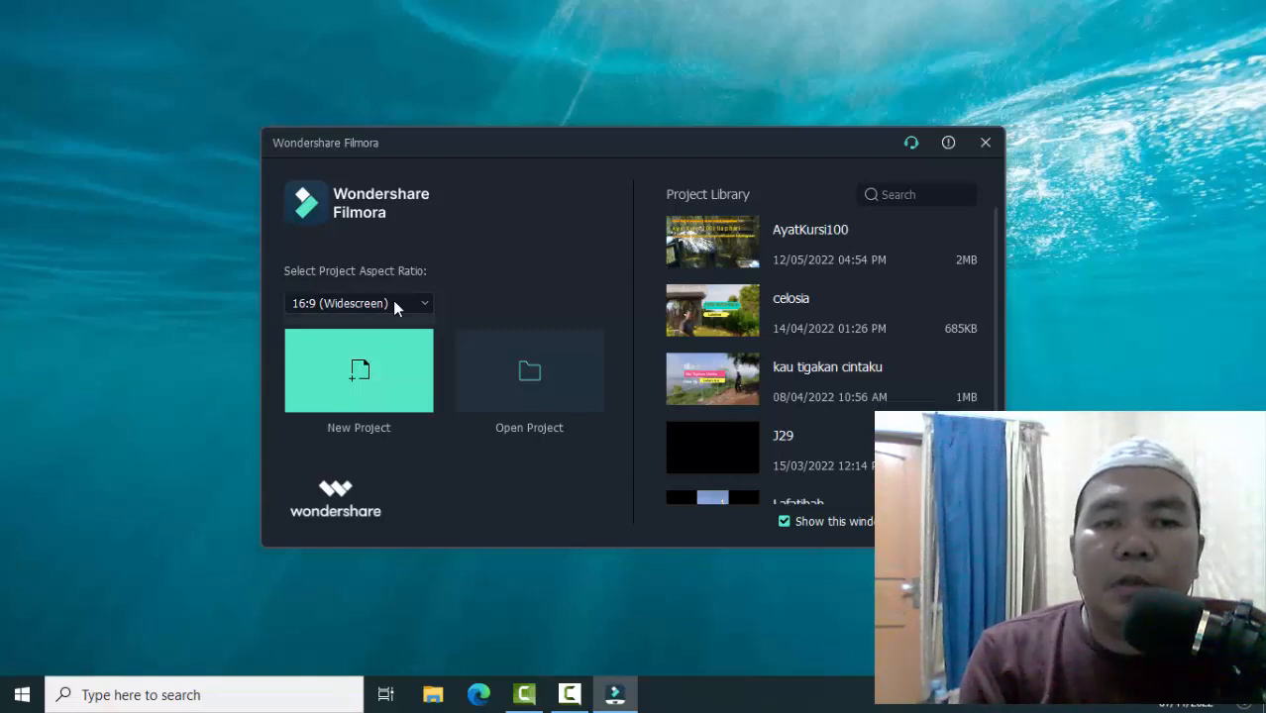
{"action": "left_click", "coordinate": [204, 315]}
{"action": "left_click", "coordinate": [359, 374]}
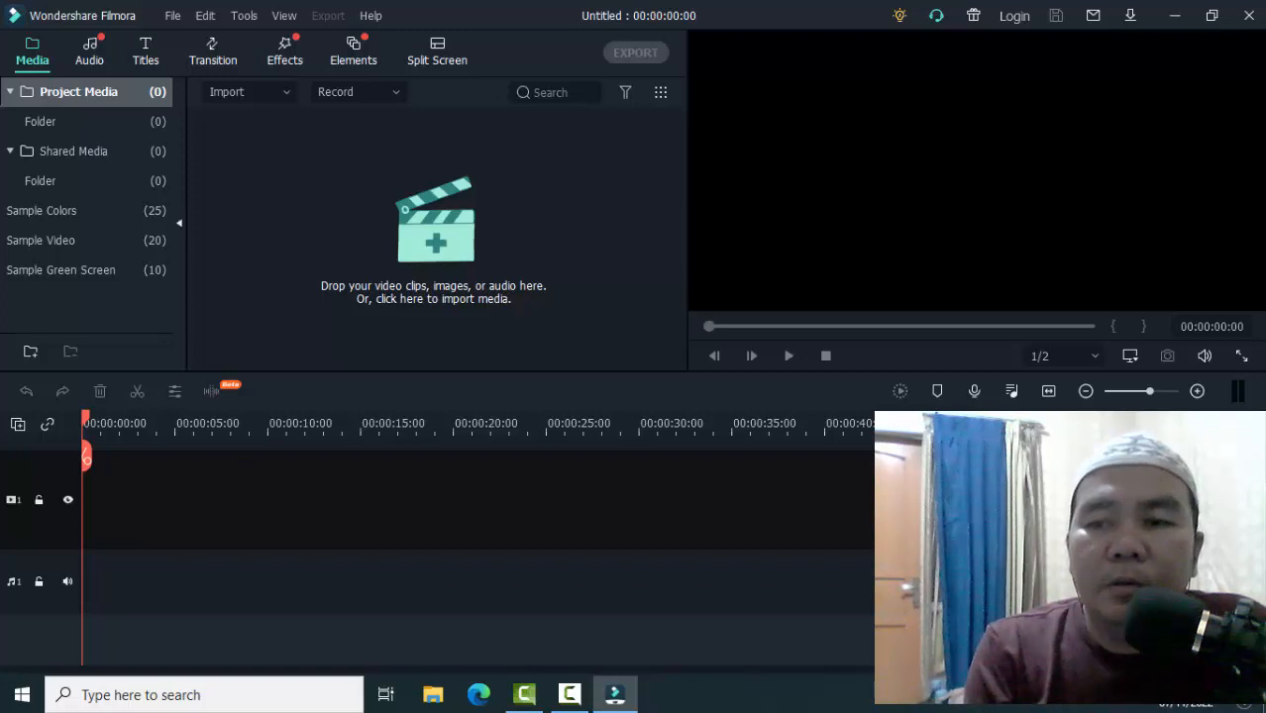
{"action": "scroll", "coordinate": [432, 624], "scroll_direction": "up", "scroll_amount": 1}
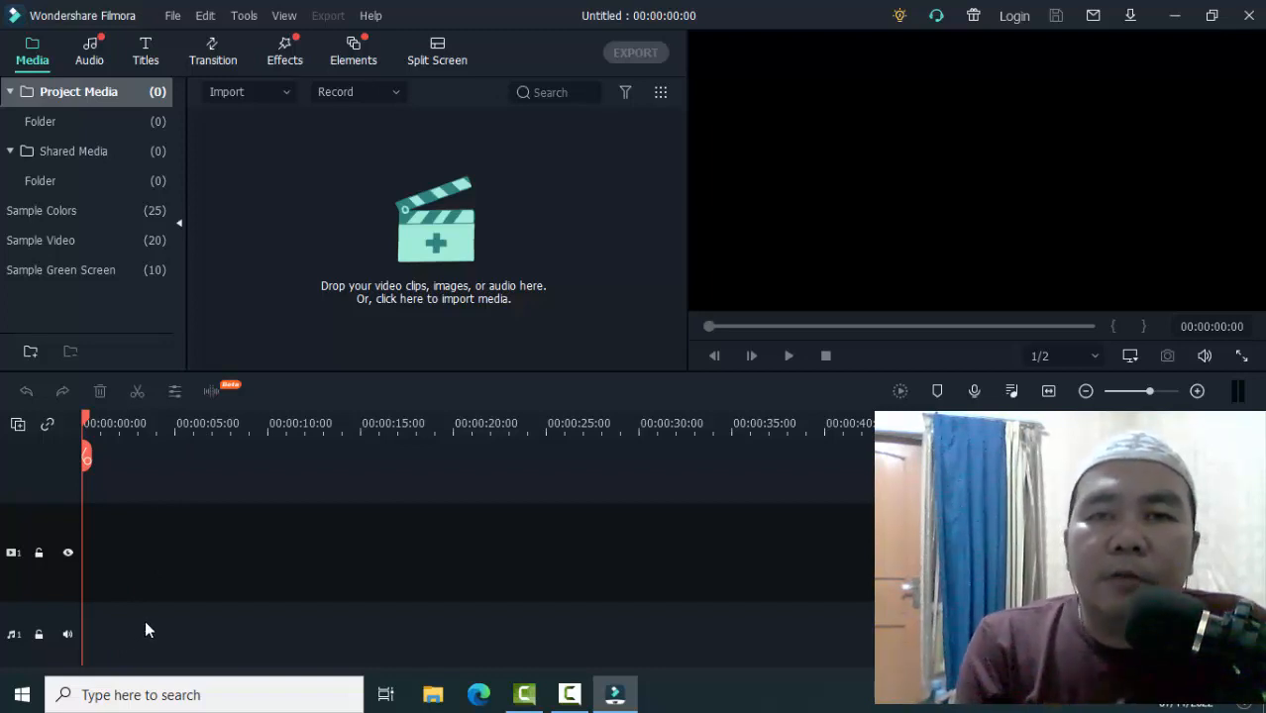
- Open the PC screen recorder and start a full-screen recording at 1366 x 768
{"action": "left_click", "coordinate": [171, 16]}
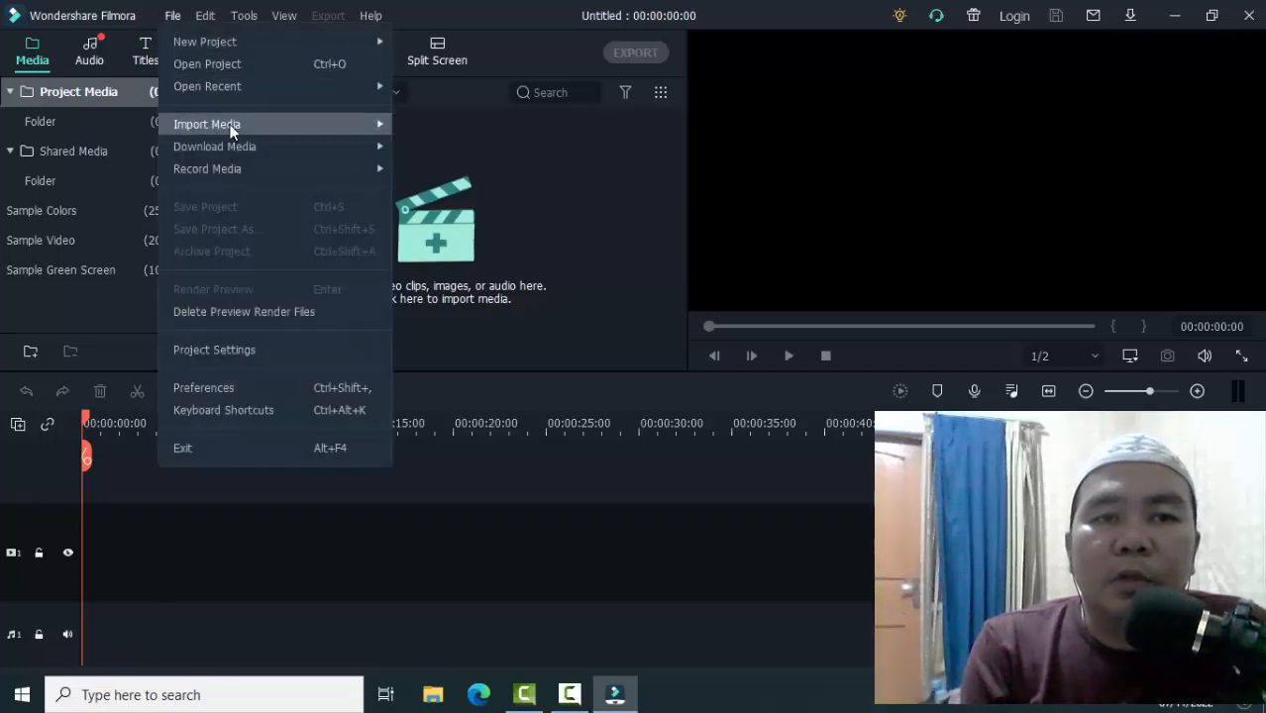
{"action": "mouse_move", "coordinate": [253, 166]}
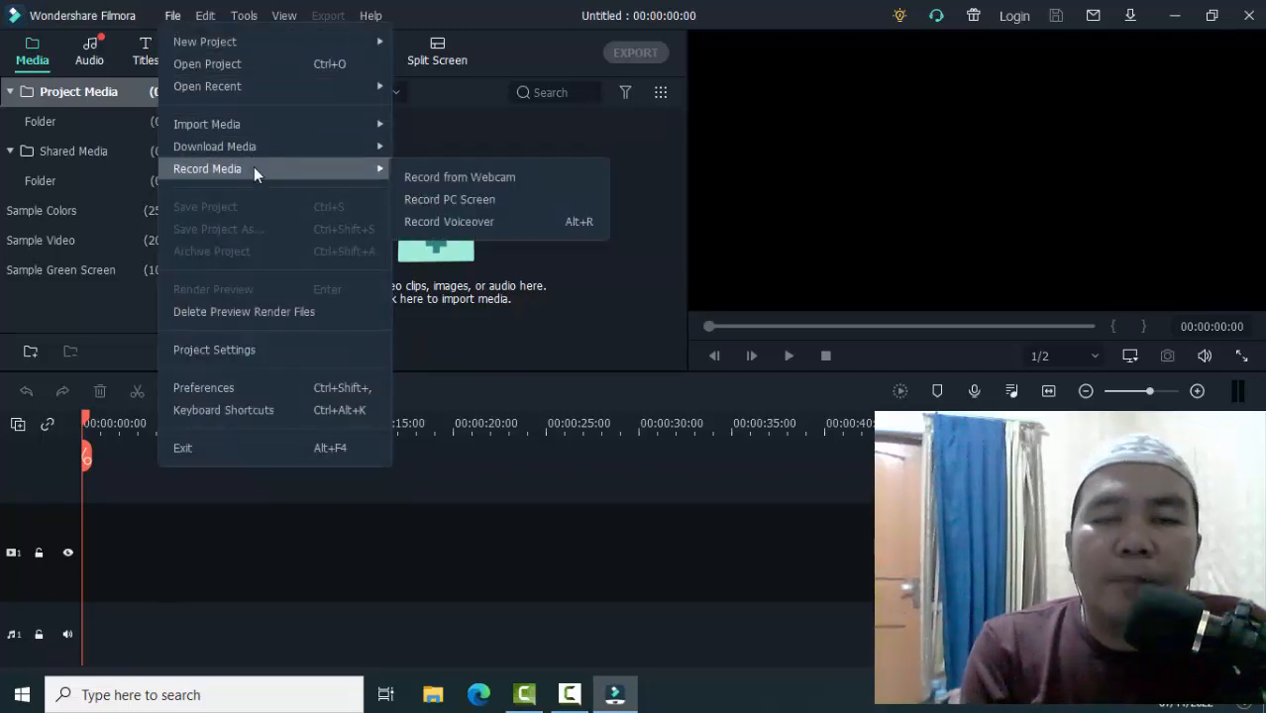
{"action": "left_click", "coordinate": [468, 203]}
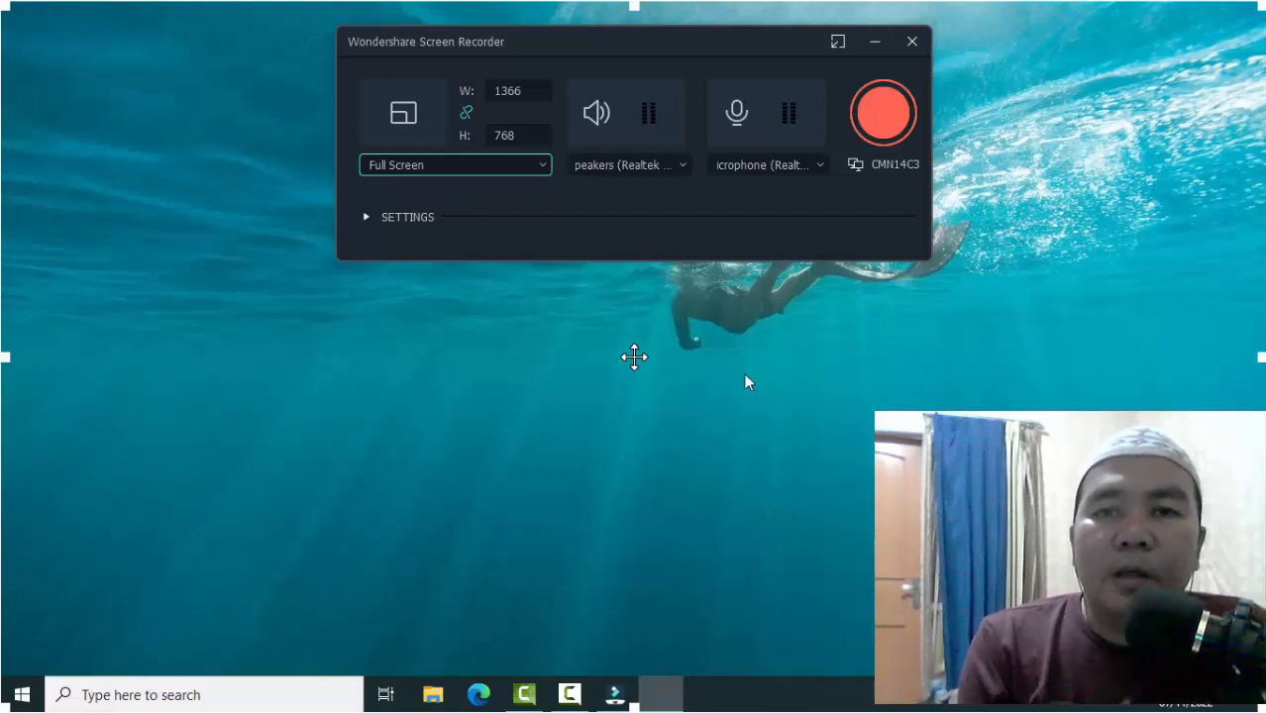
{"action": "left_click", "coordinate": [894, 120]}
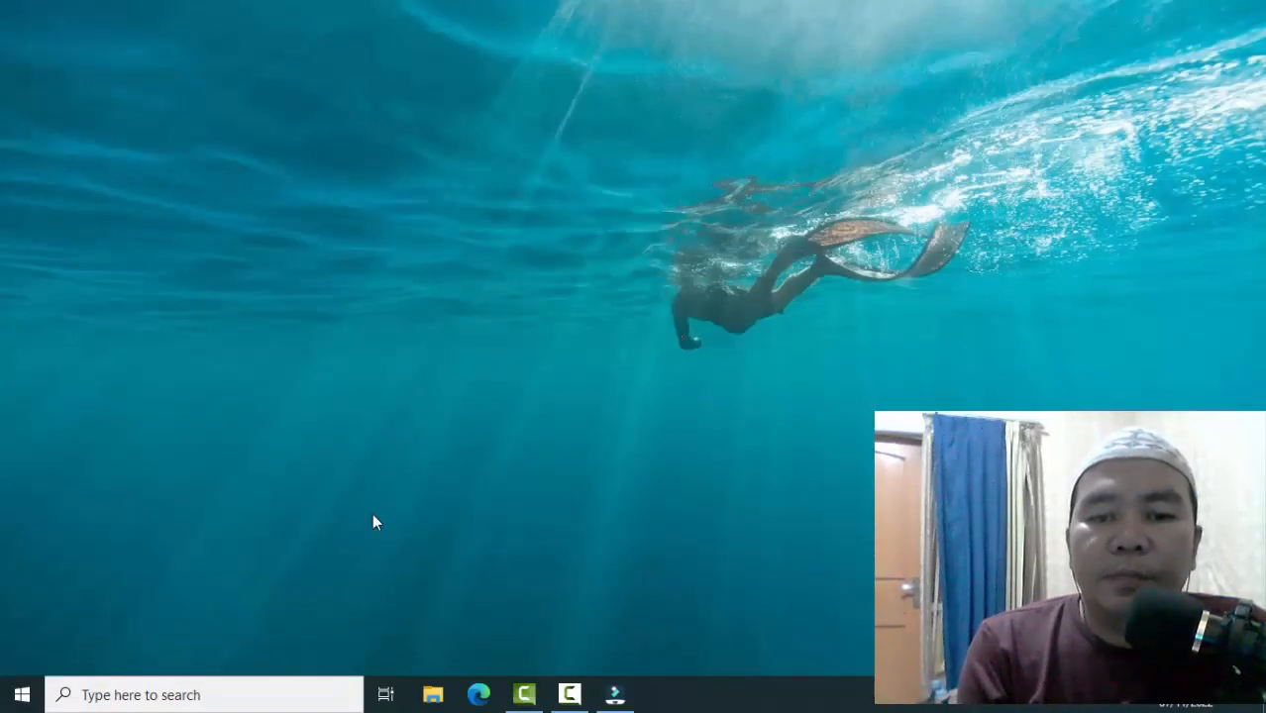
- During the recording, switch to Camtasia Studio and its recorder window, and return to Filmora
{"action": "left_click", "coordinate": [525, 695]}
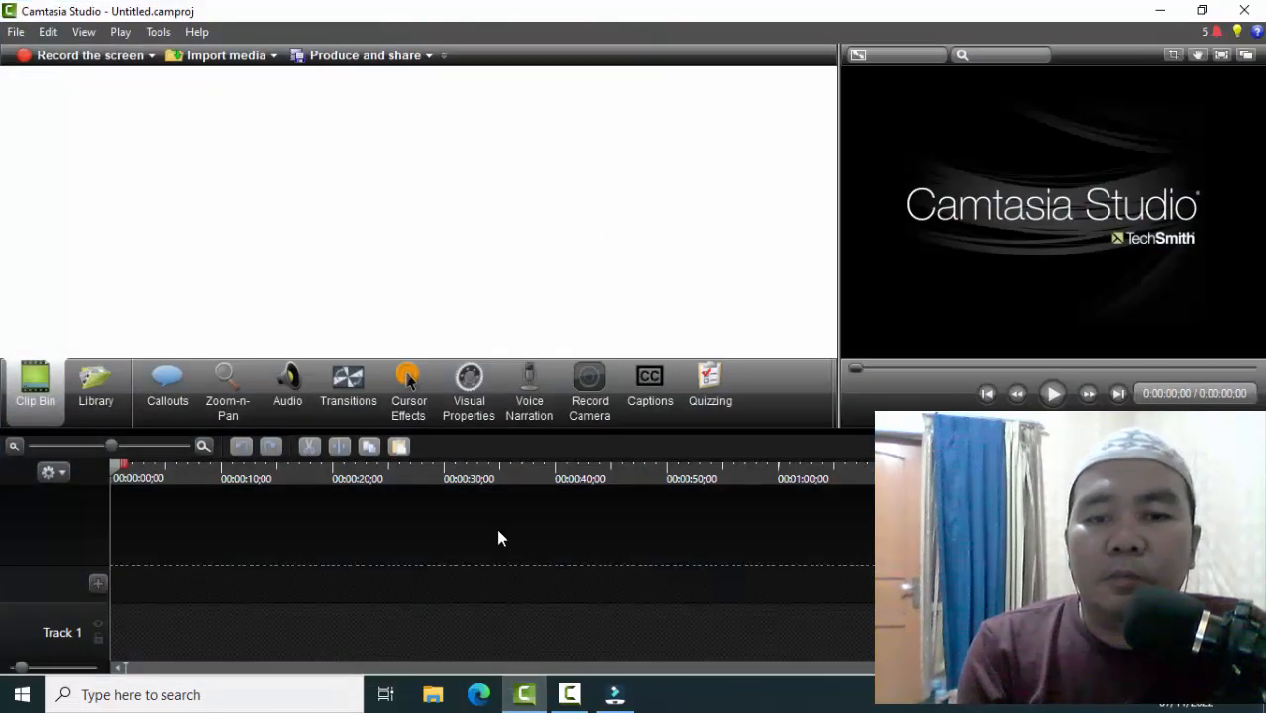
{"action": "left_click", "coordinate": [569, 694]}
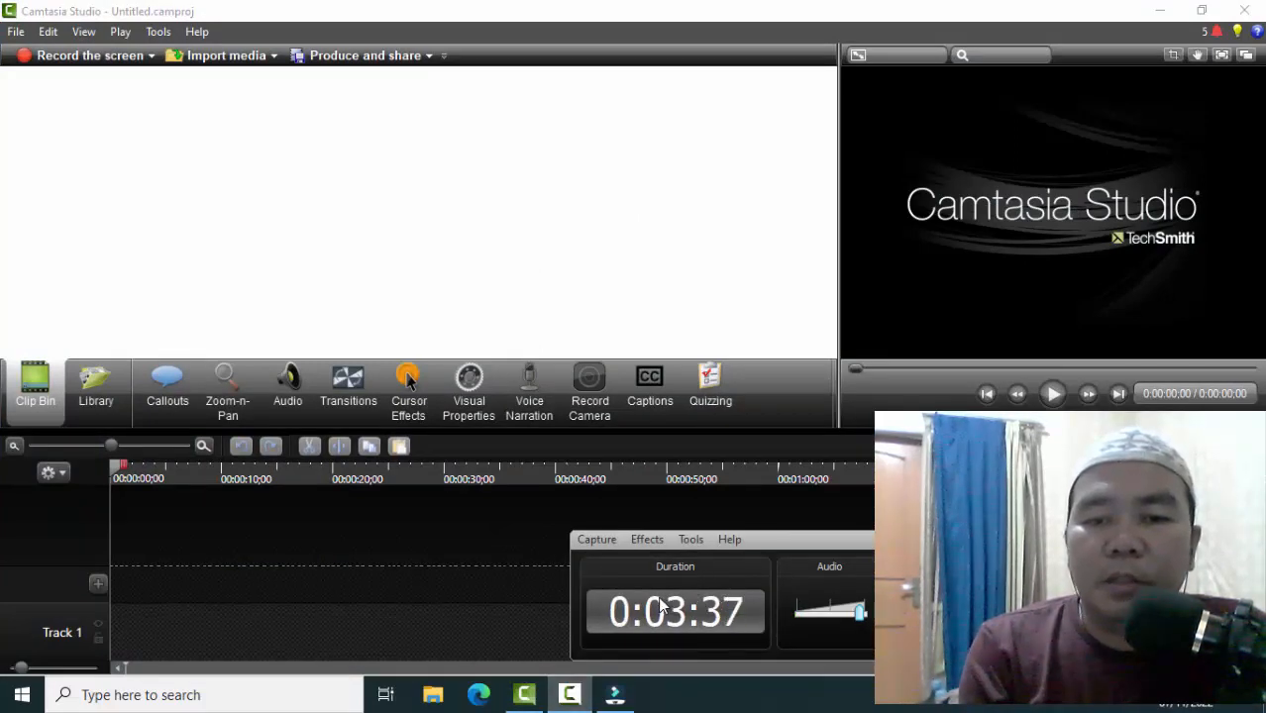
{"action": "left_click", "coordinate": [615, 705]}
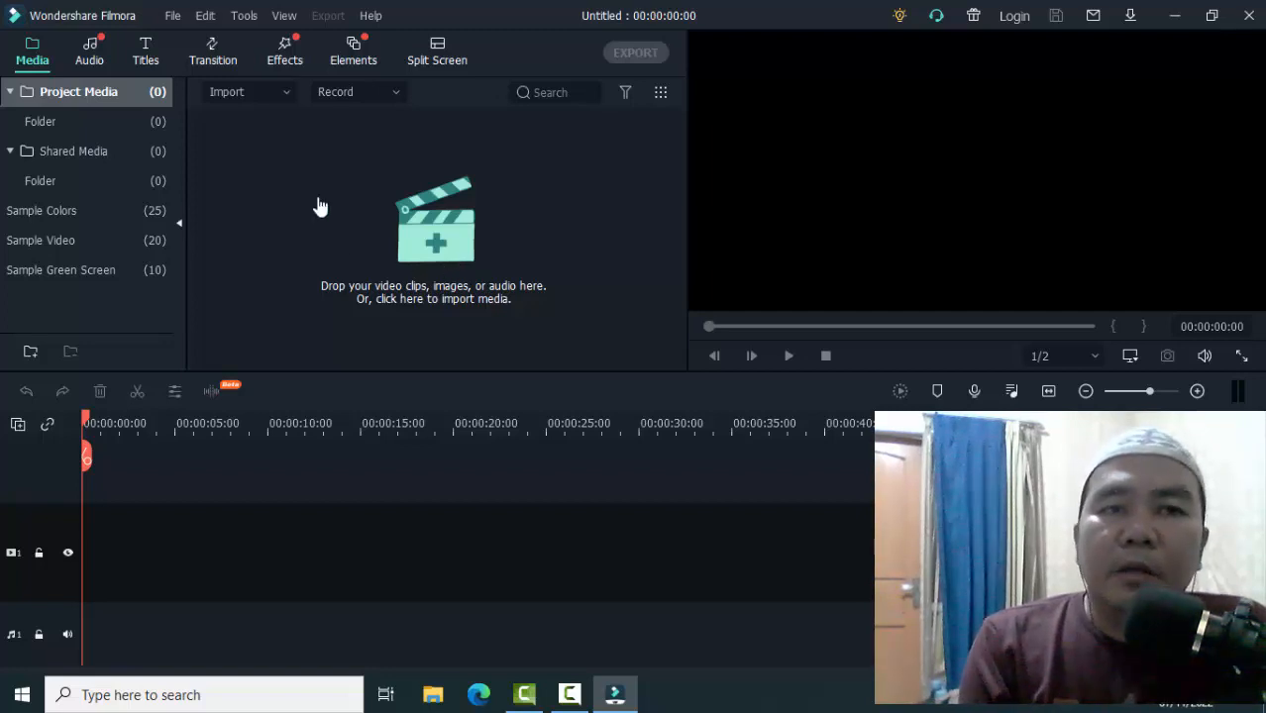
- Call up the PC screen recorder again, stop the recording and close the recorder
{"action": "left_click", "coordinate": [173, 15]}
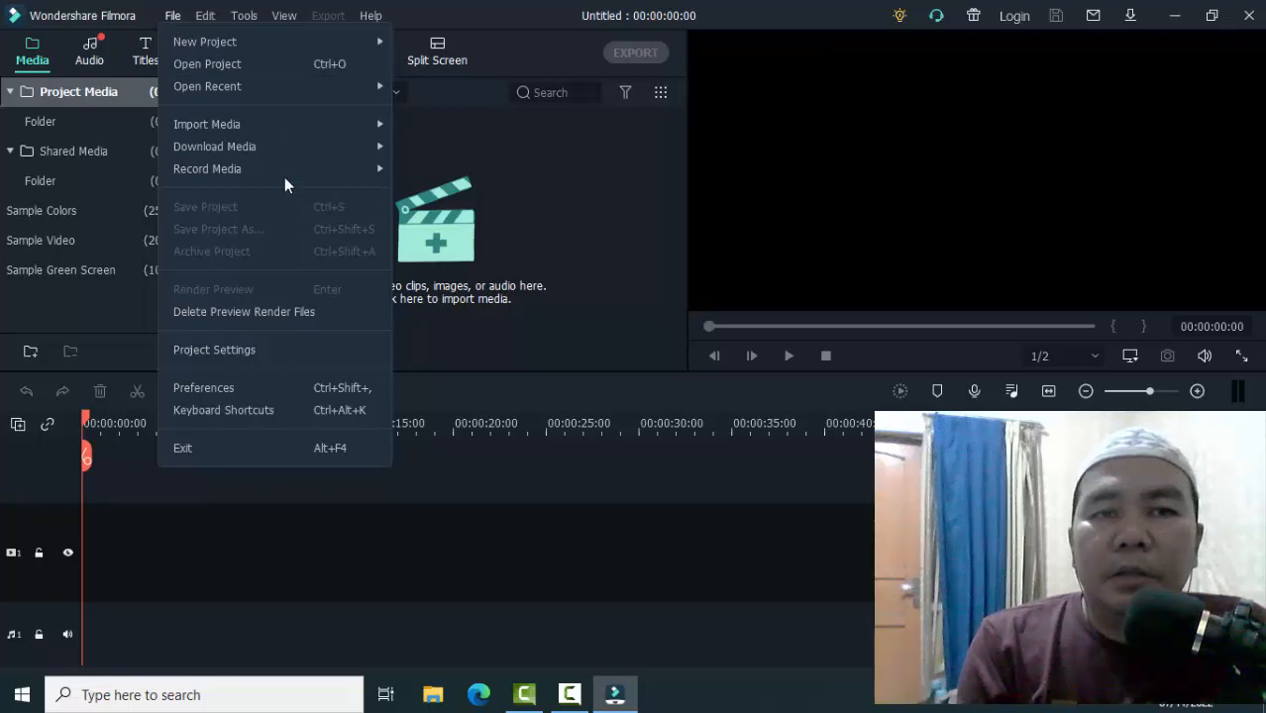
{"action": "mouse_move", "coordinate": [284, 177]}
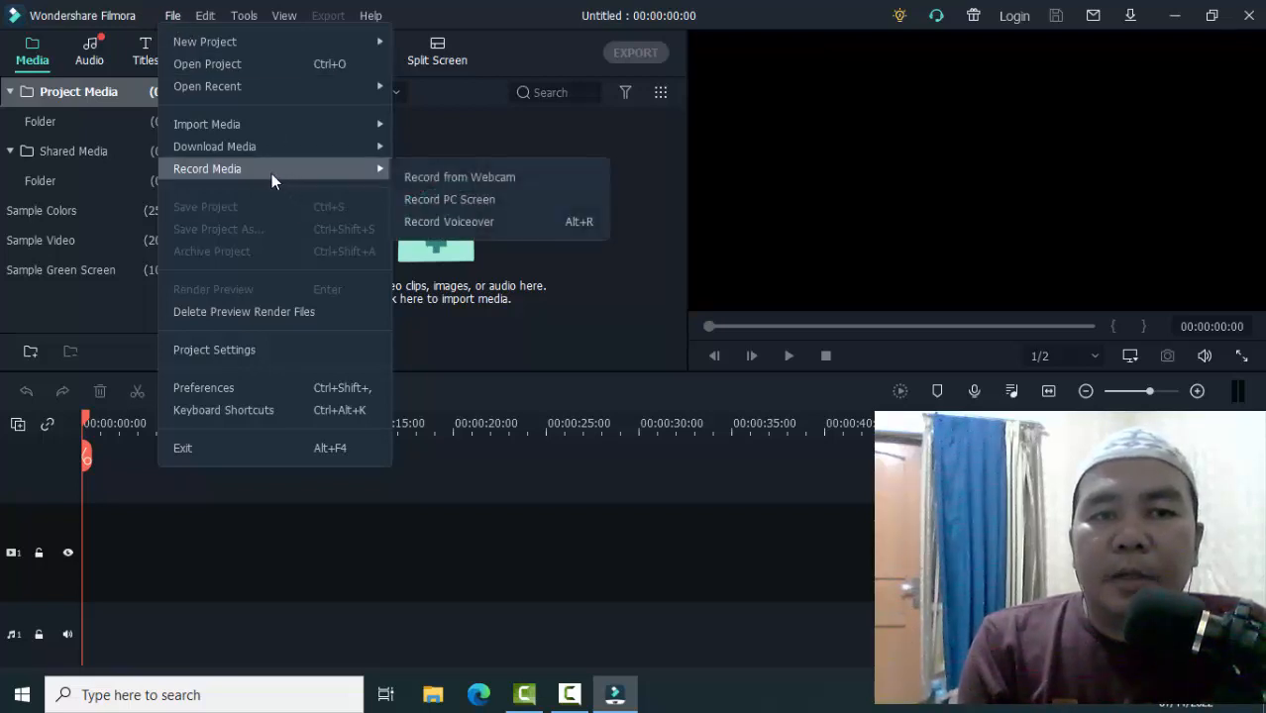
{"action": "left_click", "coordinate": [492, 199]}
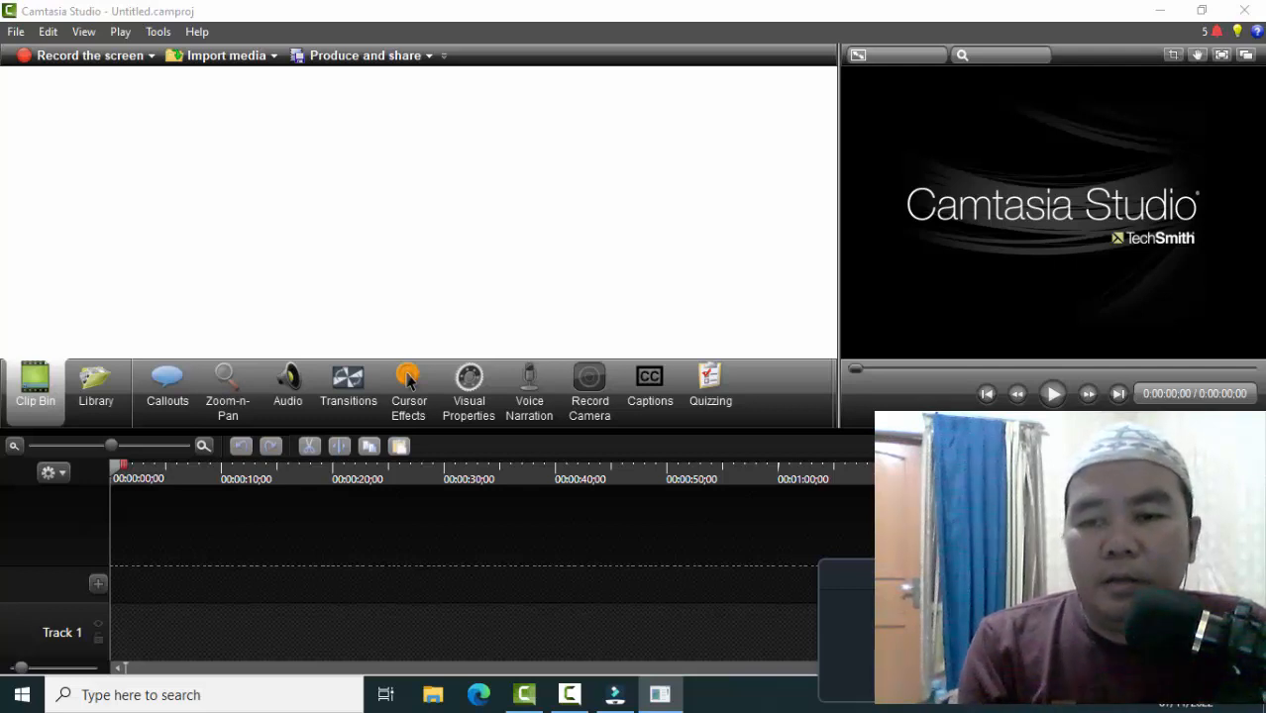
{"action": "key", "text": "F9"}
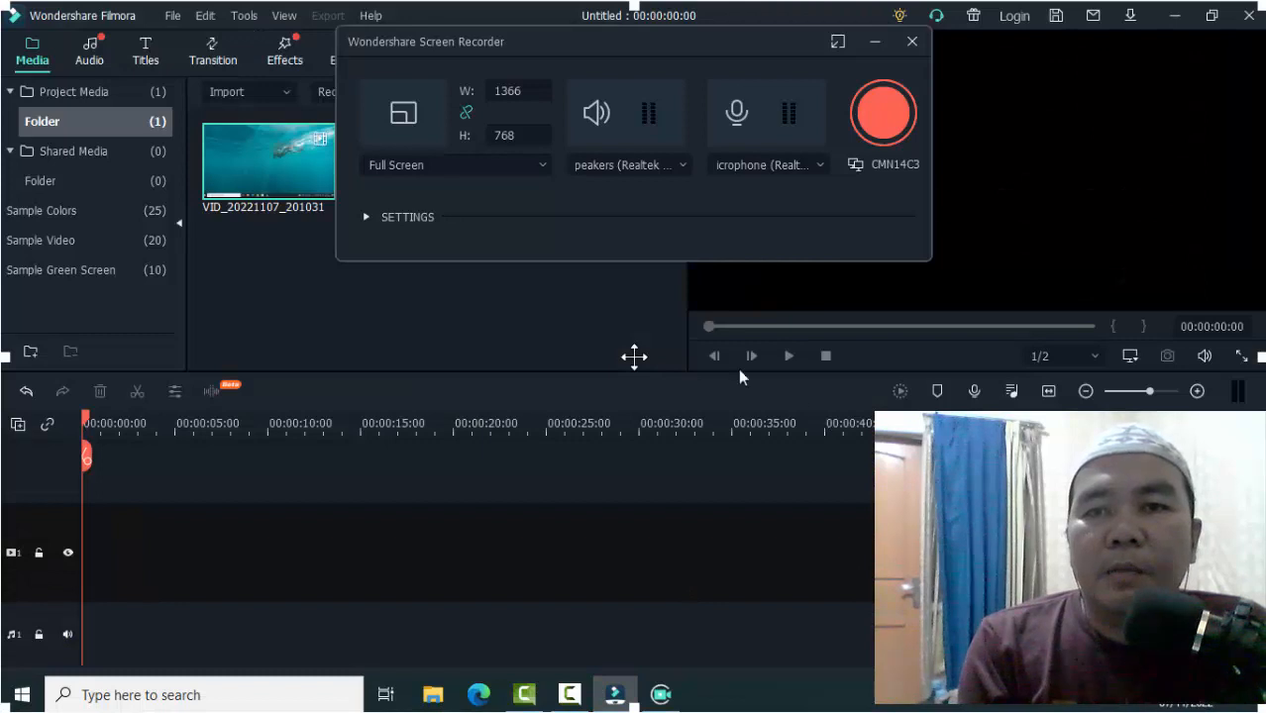
{"action": "left_click", "coordinate": [910, 43]}
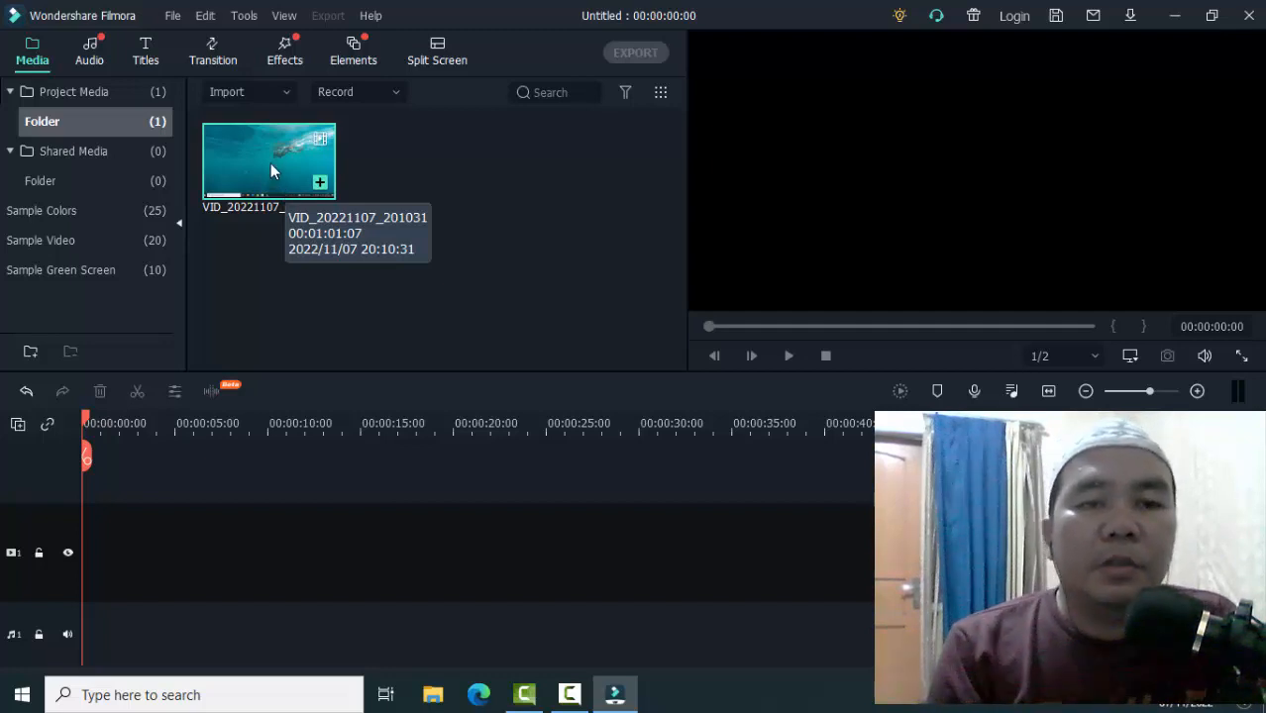
- Place the recorded clip at the start of video track 1 and match the project settings to its 1366 x 768 23fps format
{"action": "left_click_drag", "start_coordinate": [268, 164], "coordinate": [75, 552]}
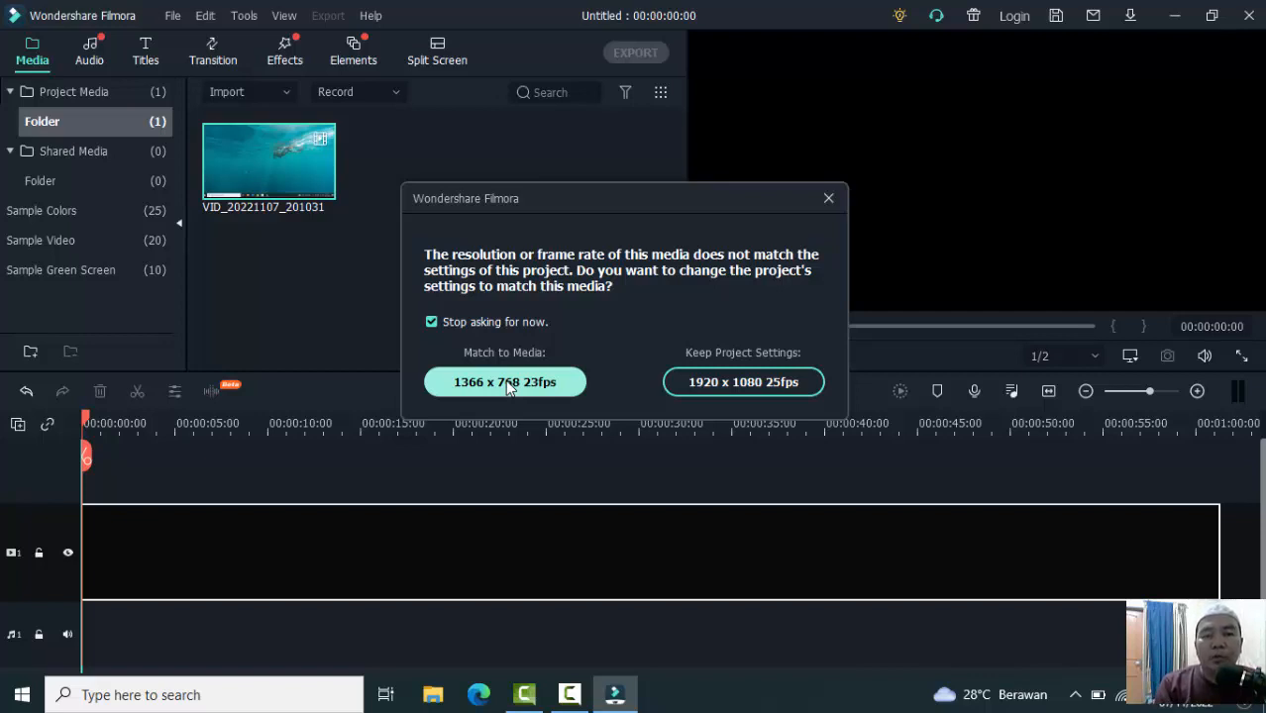
{"action": "left_click", "coordinate": [507, 383]}
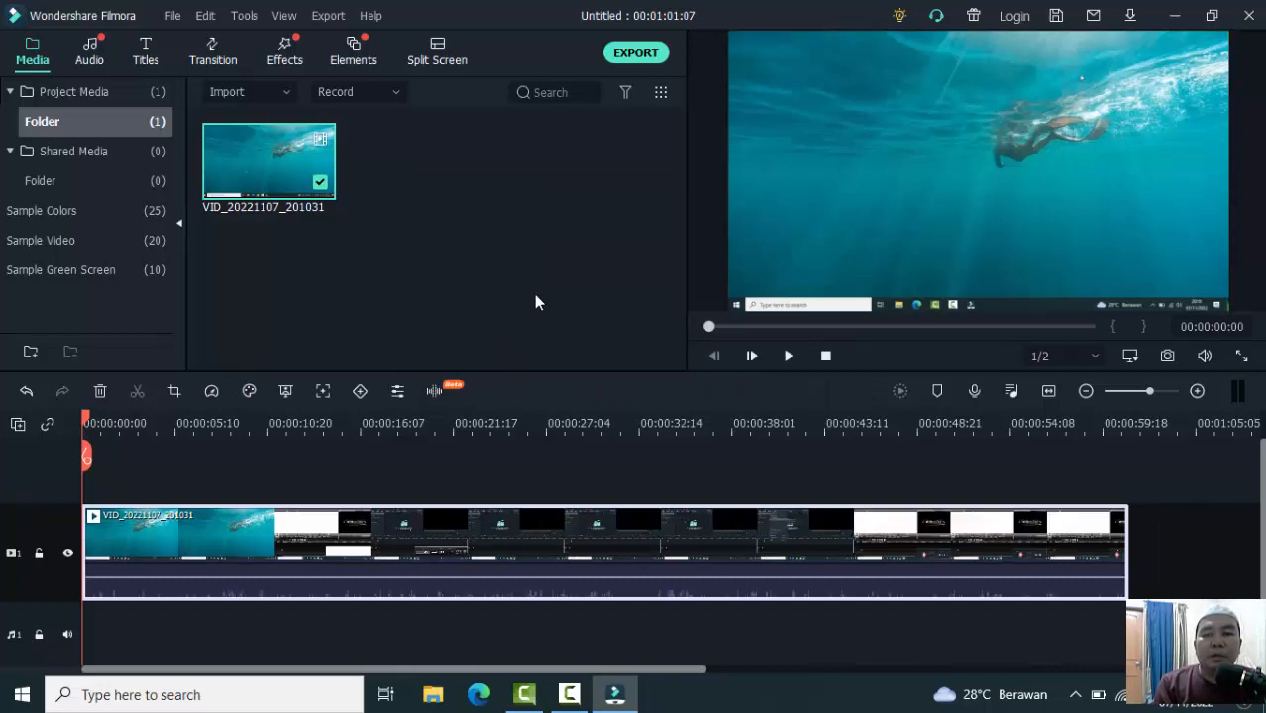
- Play the first seconds of the recorded clip and return the playhead to the start of the timeline
{"action": "left_click", "coordinate": [788, 358]}
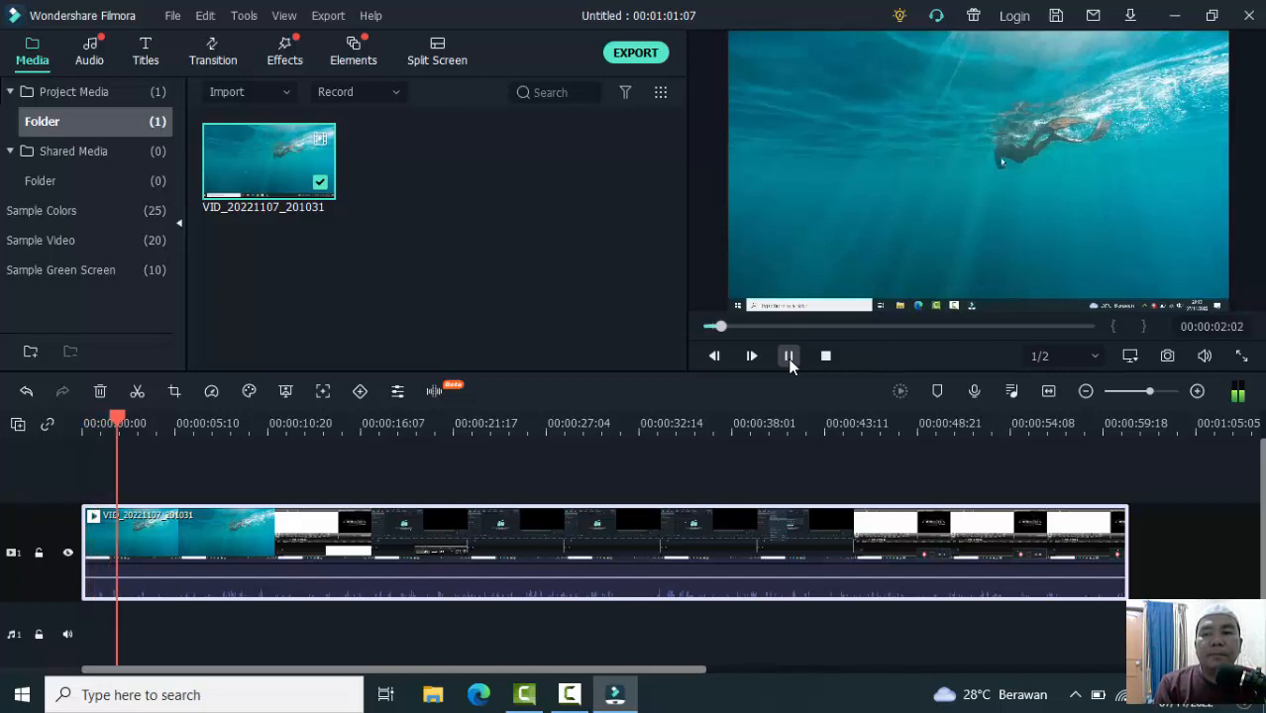
{"action": "left_click", "coordinate": [789, 357]}
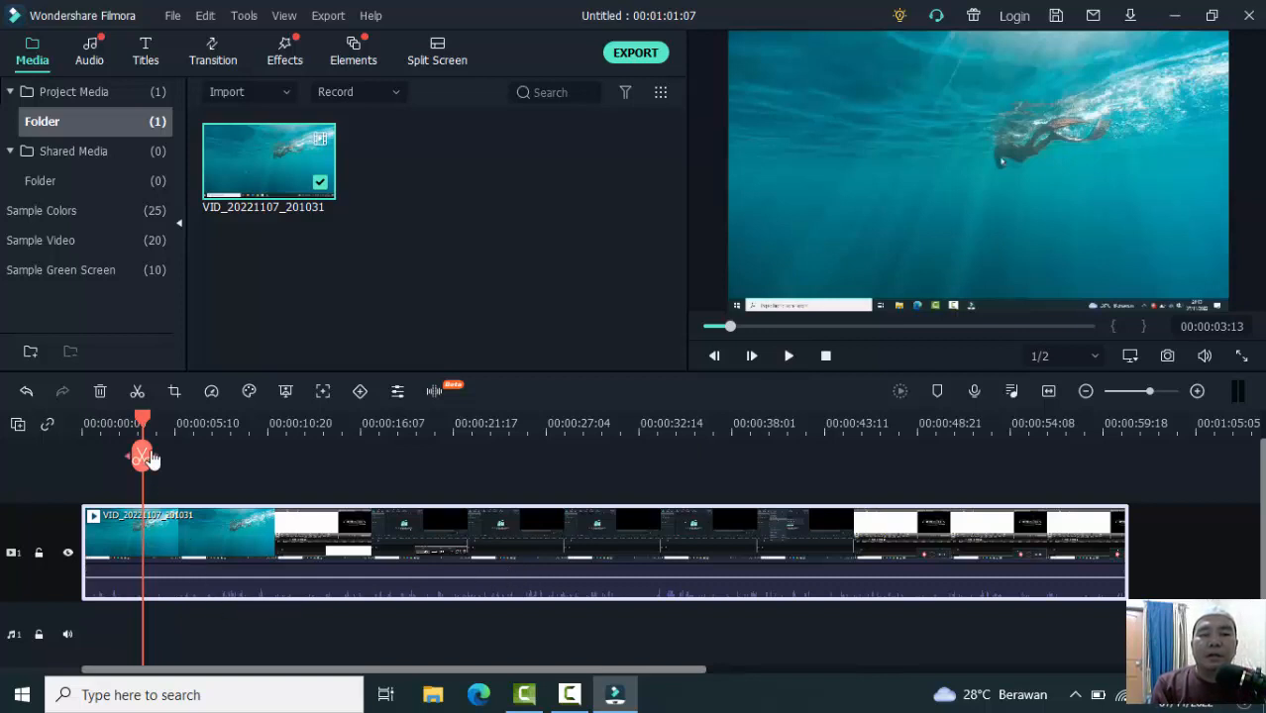
{"action": "left_click_drag", "start_coordinate": [144, 421], "coordinate": [70, 422]}
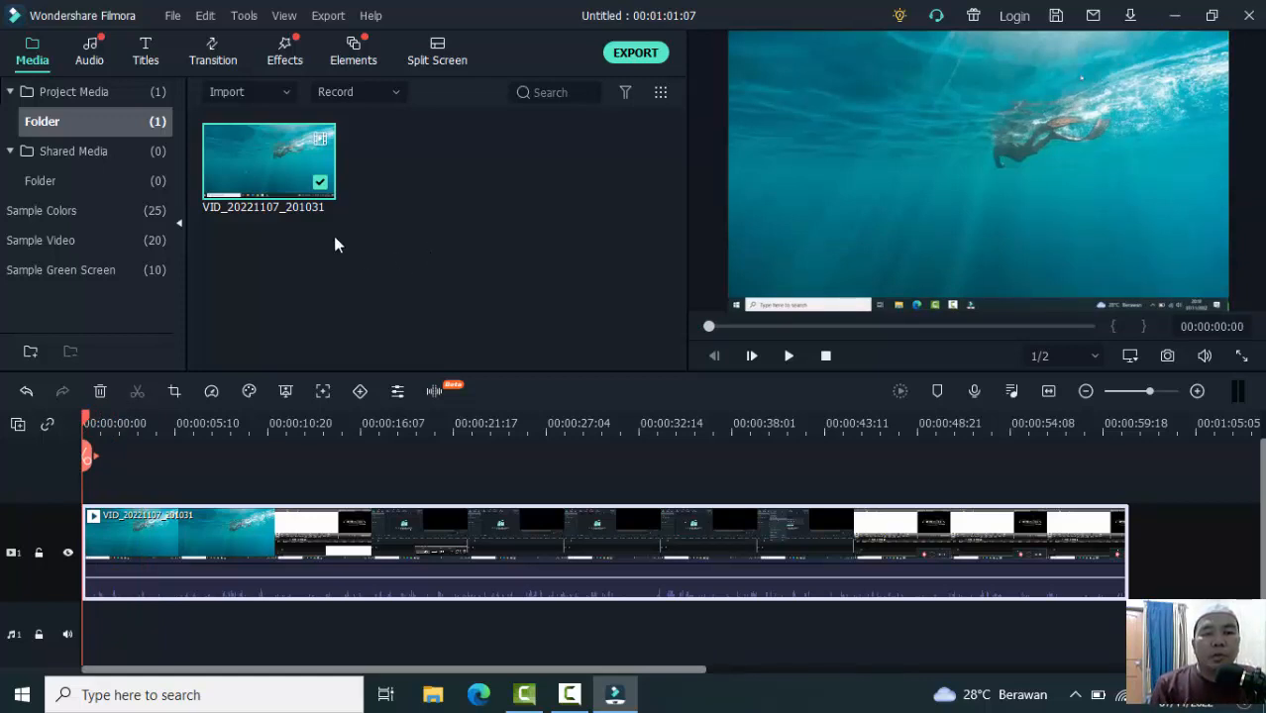
- Import the audio file Cafe Regrette - Asher Fulero from Downloads and place it at the start of audio track 1
{"action": "left_click", "coordinate": [235, 98]}
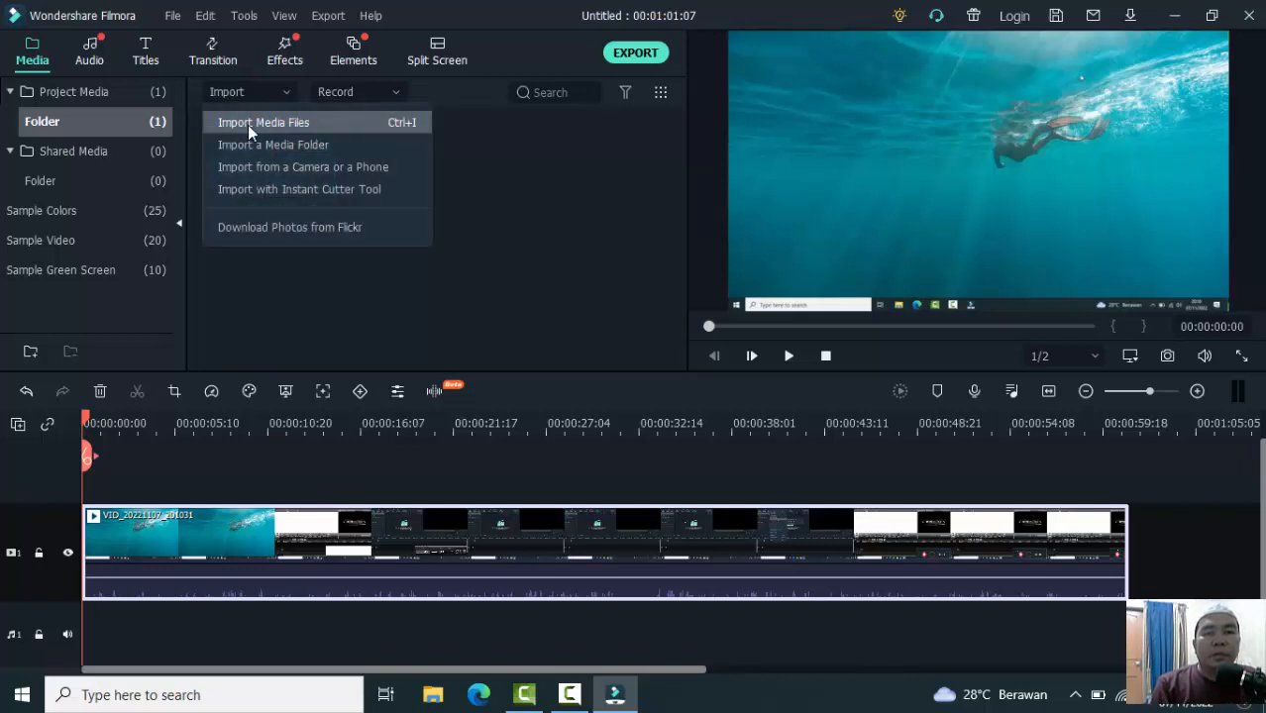
{"action": "left_click", "coordinate": [248, 125]}
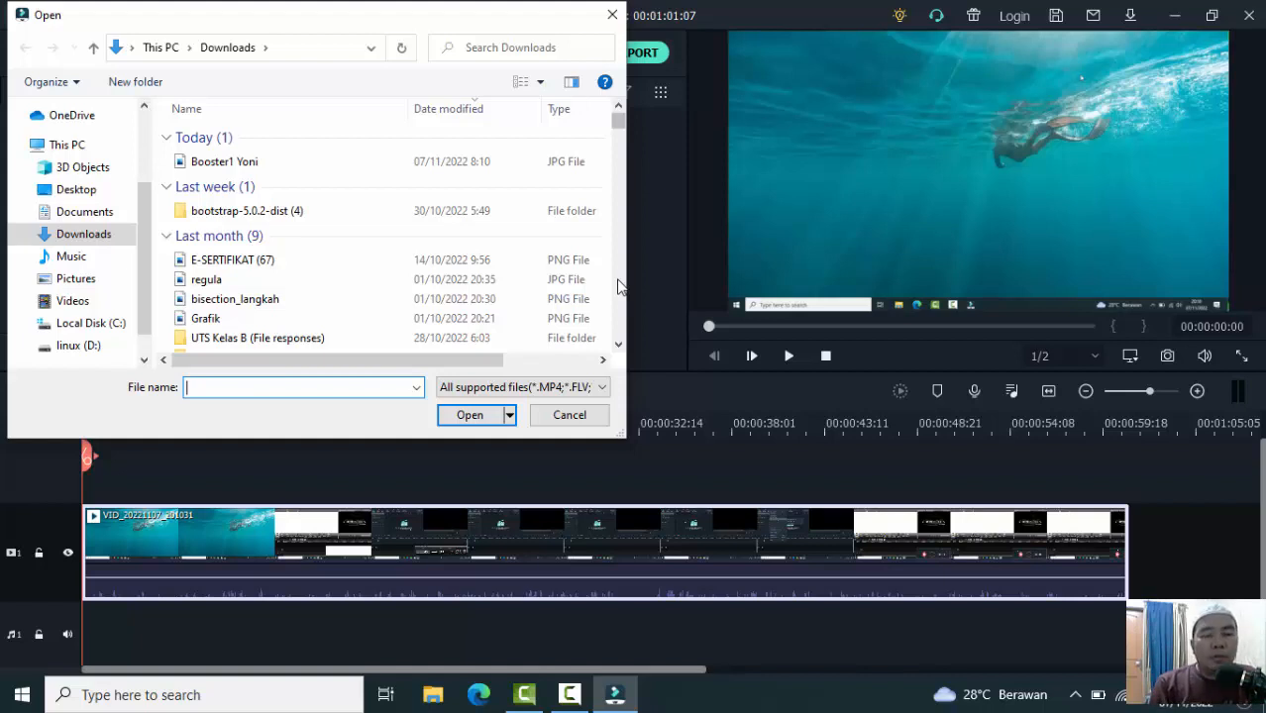
{"action": "scroll", "coordinate": [617, 286], "scroll_direction": "down", "scroll_amount": 4}
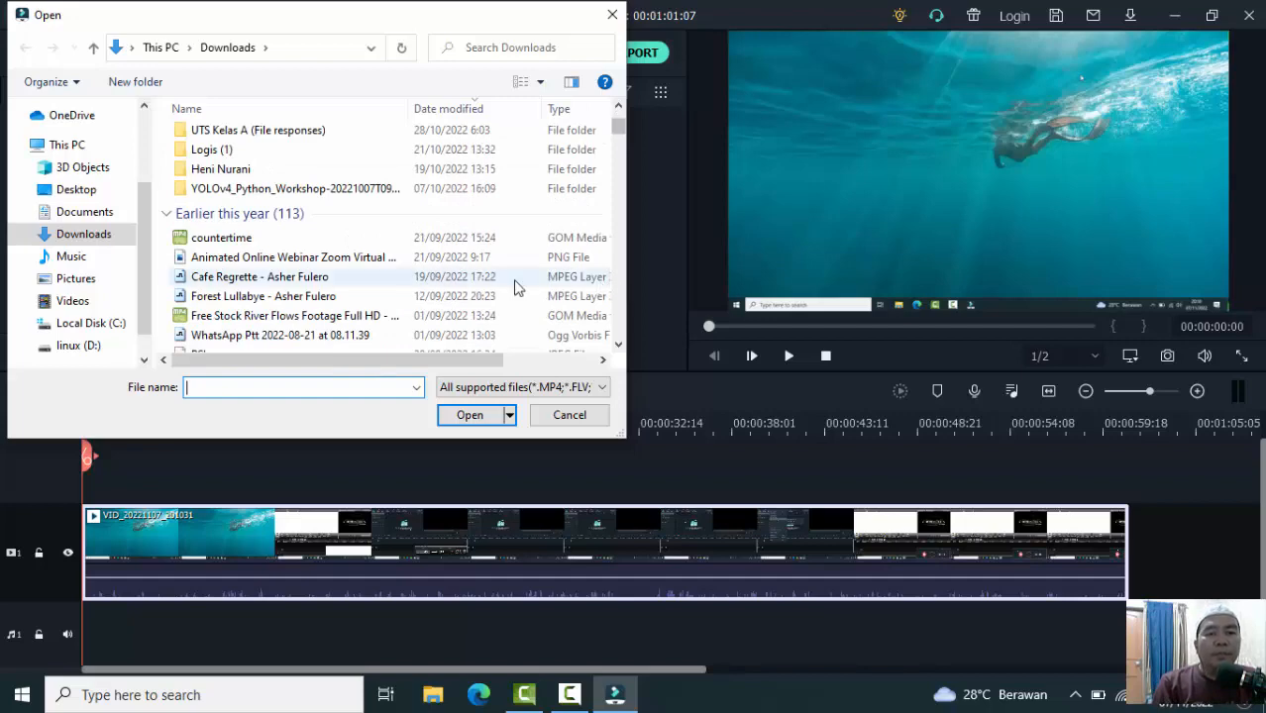
{"action": "left_click", "coordinate": [273, 280]}
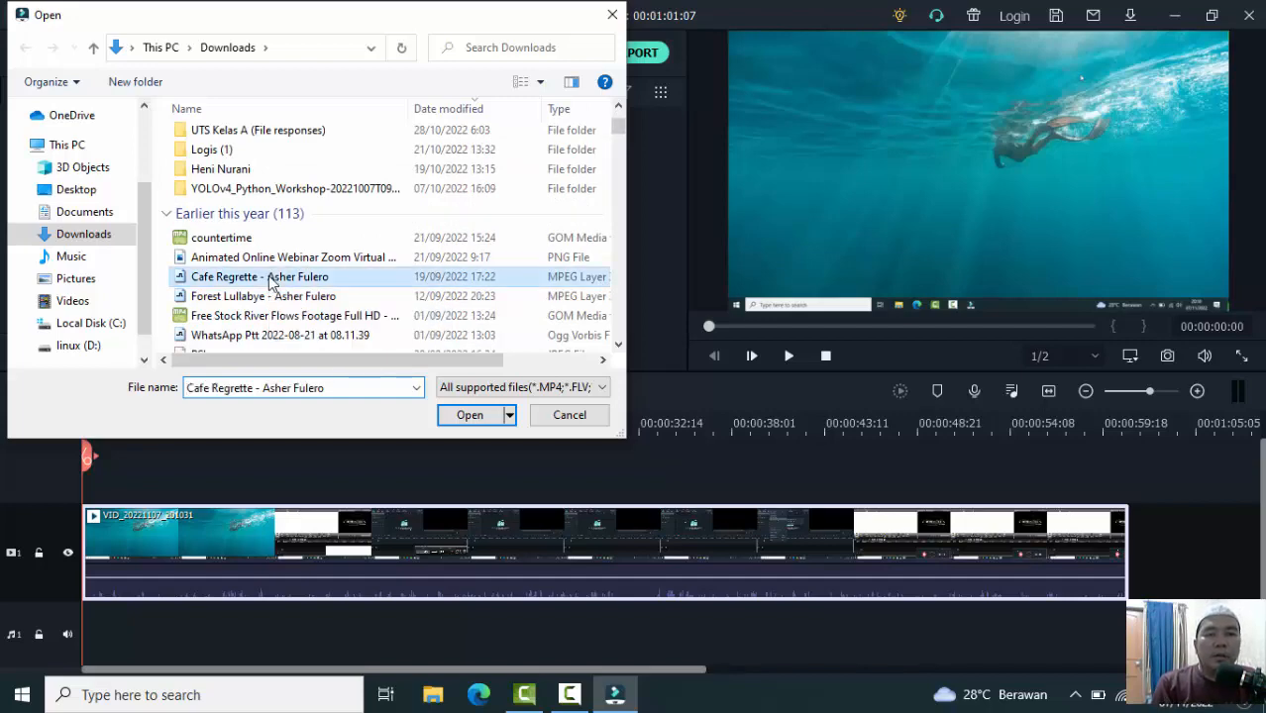
{"action": "left_click", "coordinate": [470, 416]}
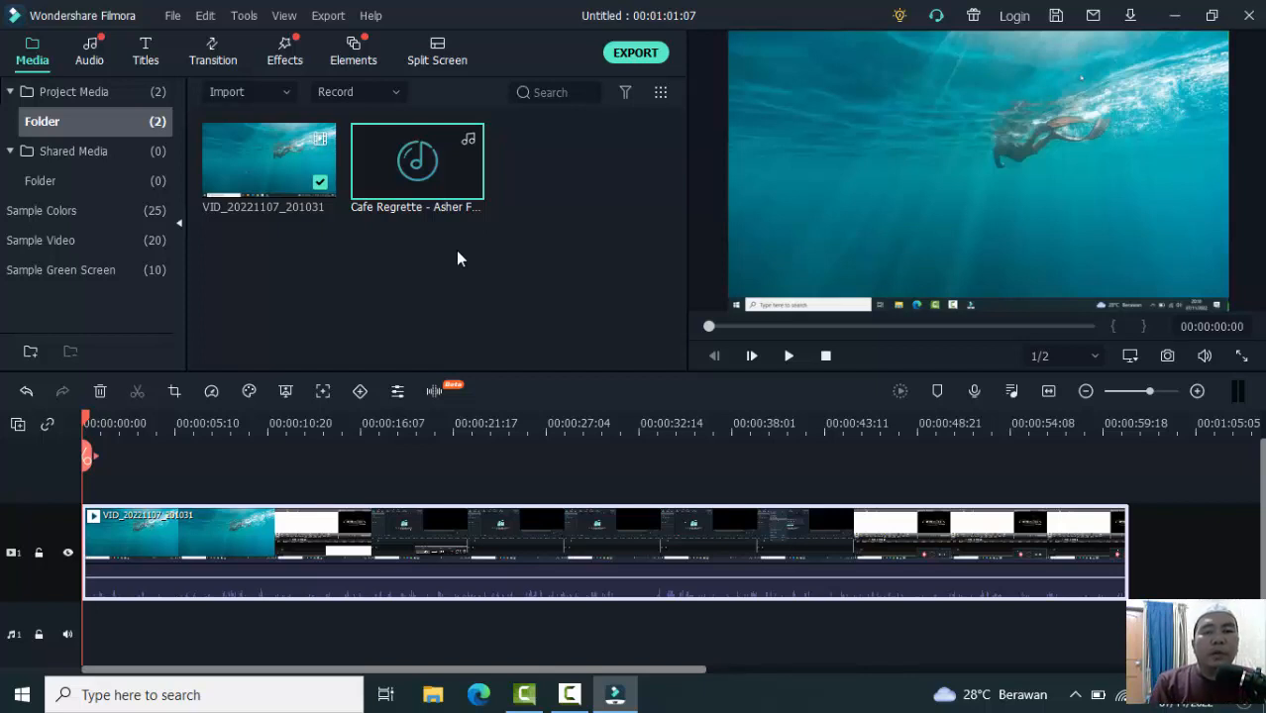
{"action": "mouse_move", "coordinate": [440, 183]}
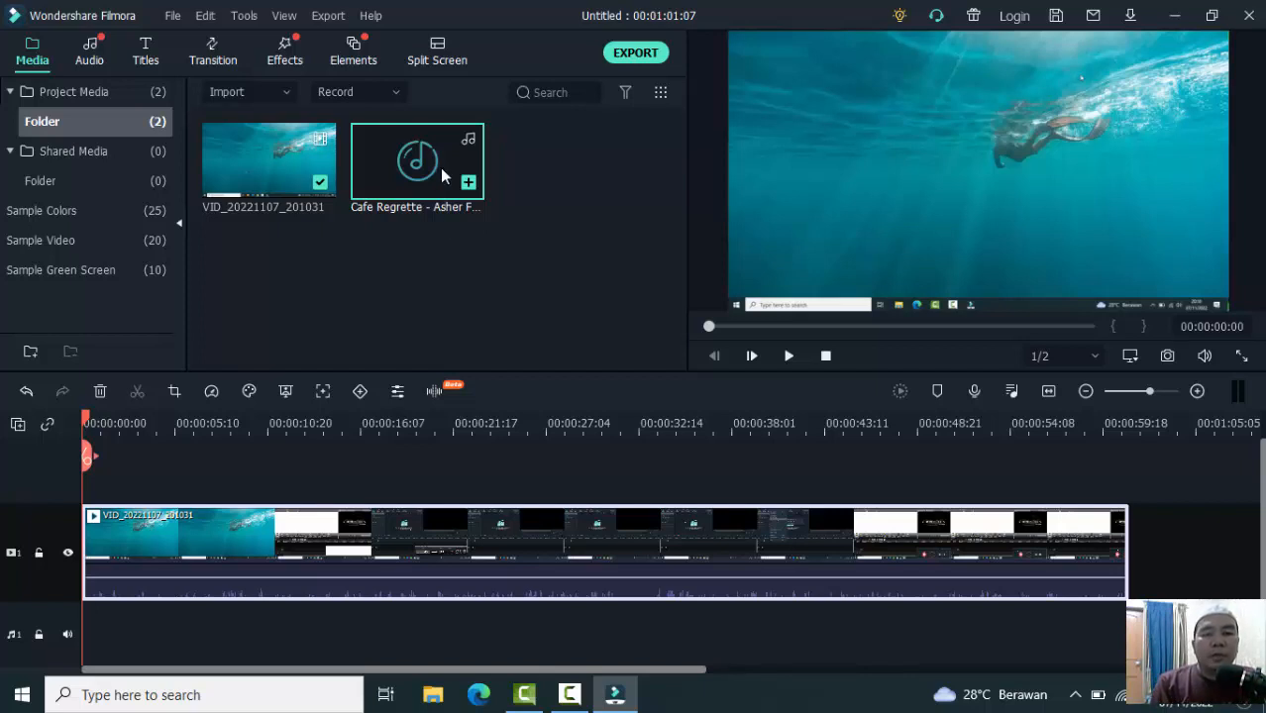
{"action": "left_click_drag", "start_coordinate": [441, 170], "coordinate": [59, 620]}
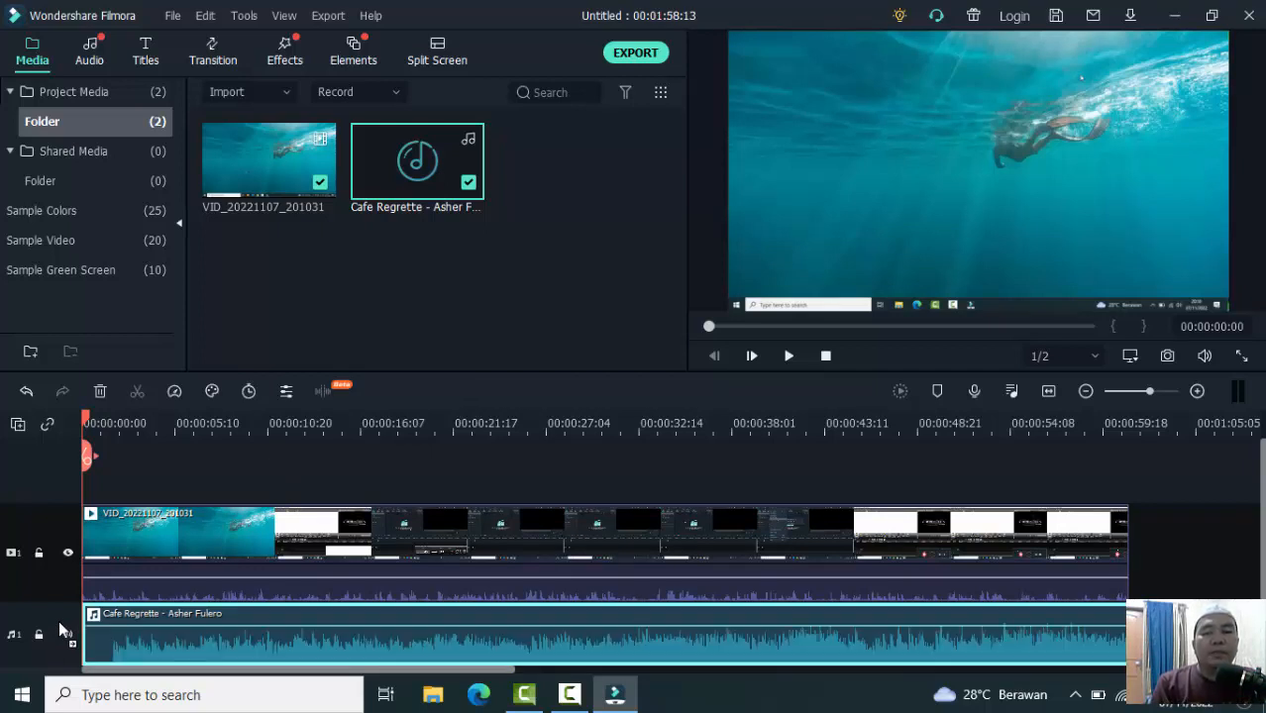
- Lower the volume line of the recorded video clip to its minimum to silence its sound
{"action": "left_click", "coordinate": [262, 541]}
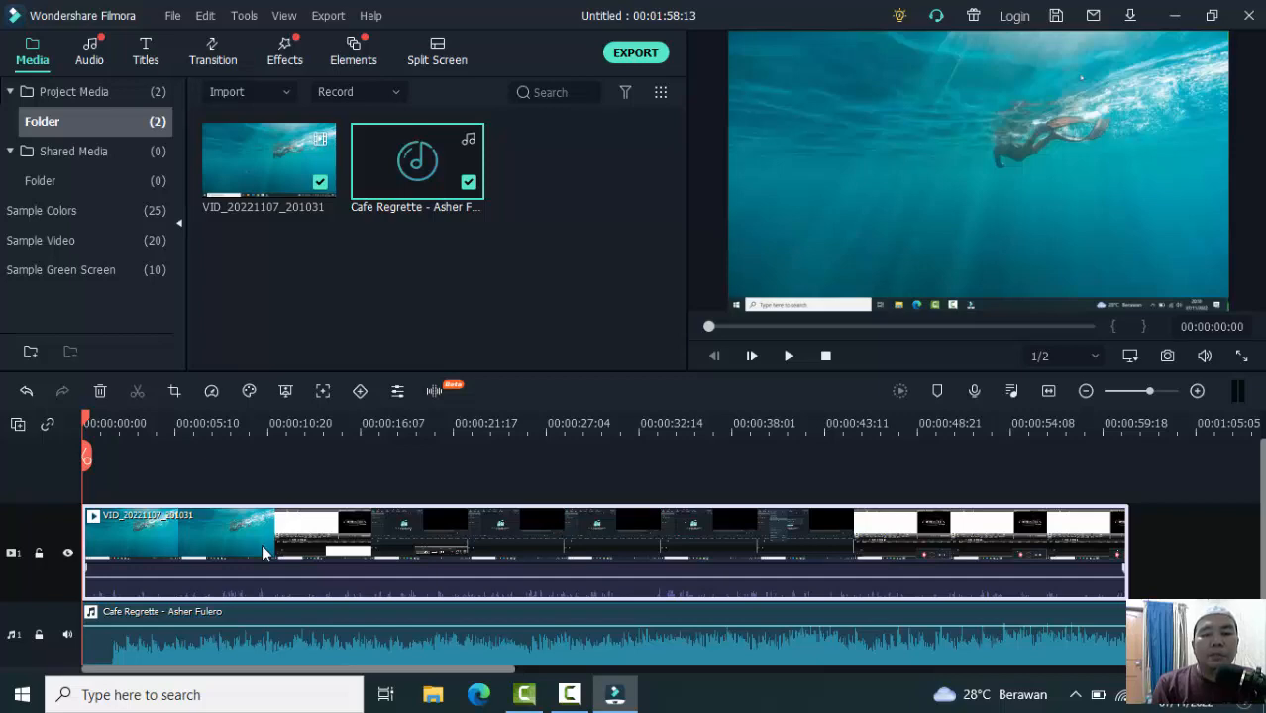
{"action": "right_click", "coordinate": [262, 544]}
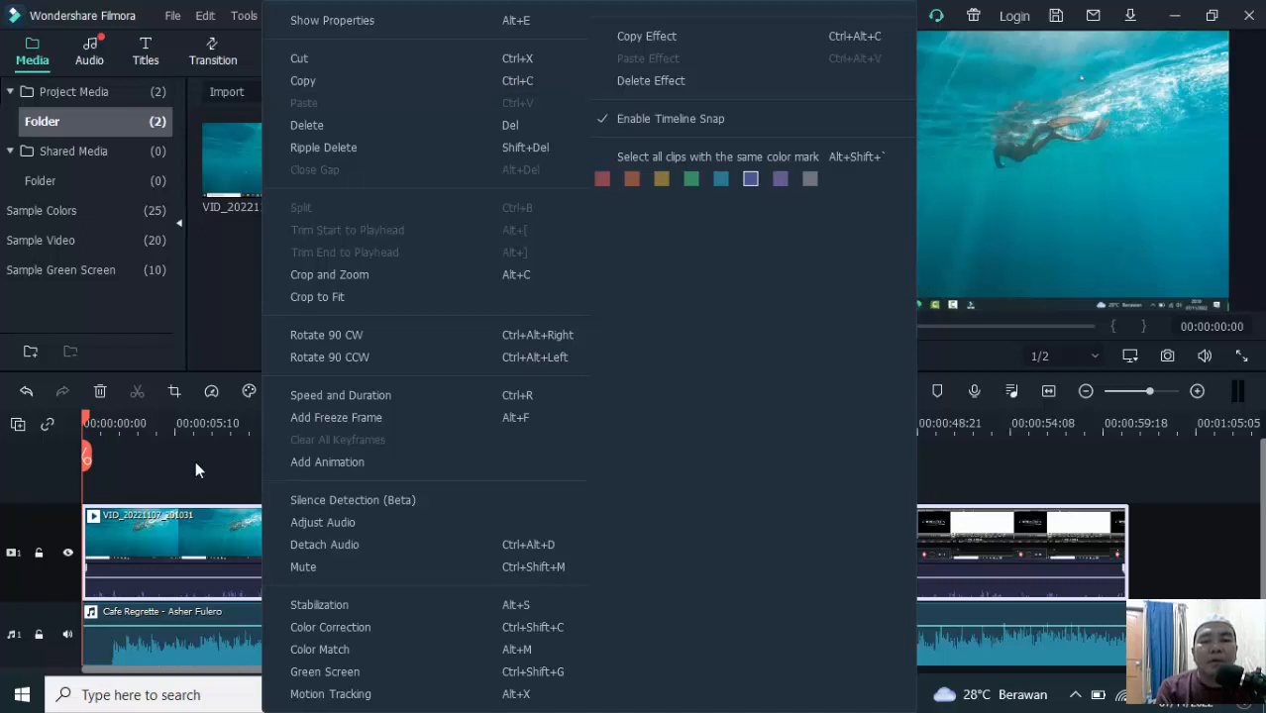
{"action": "left_click", "coordinate": [192, 563]}
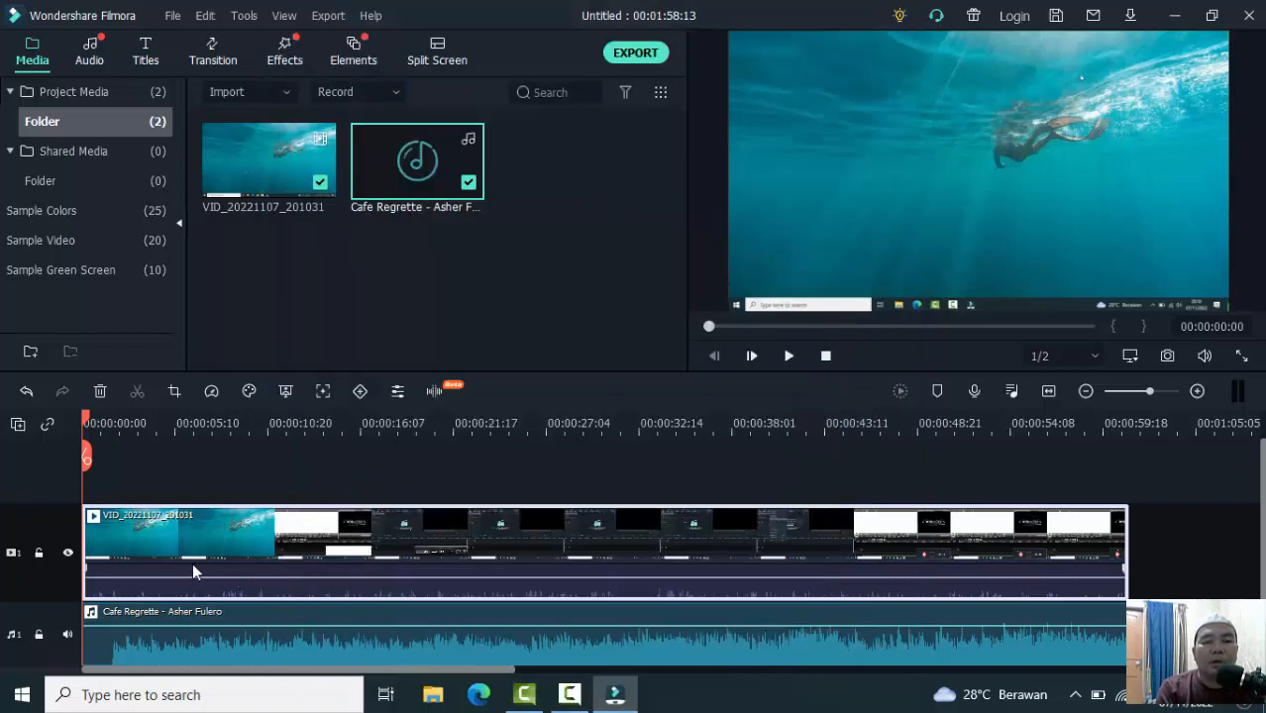
{"action": "left_click_drag", "start_coordinate": [231, 576], "coordinate": [234, 612]}
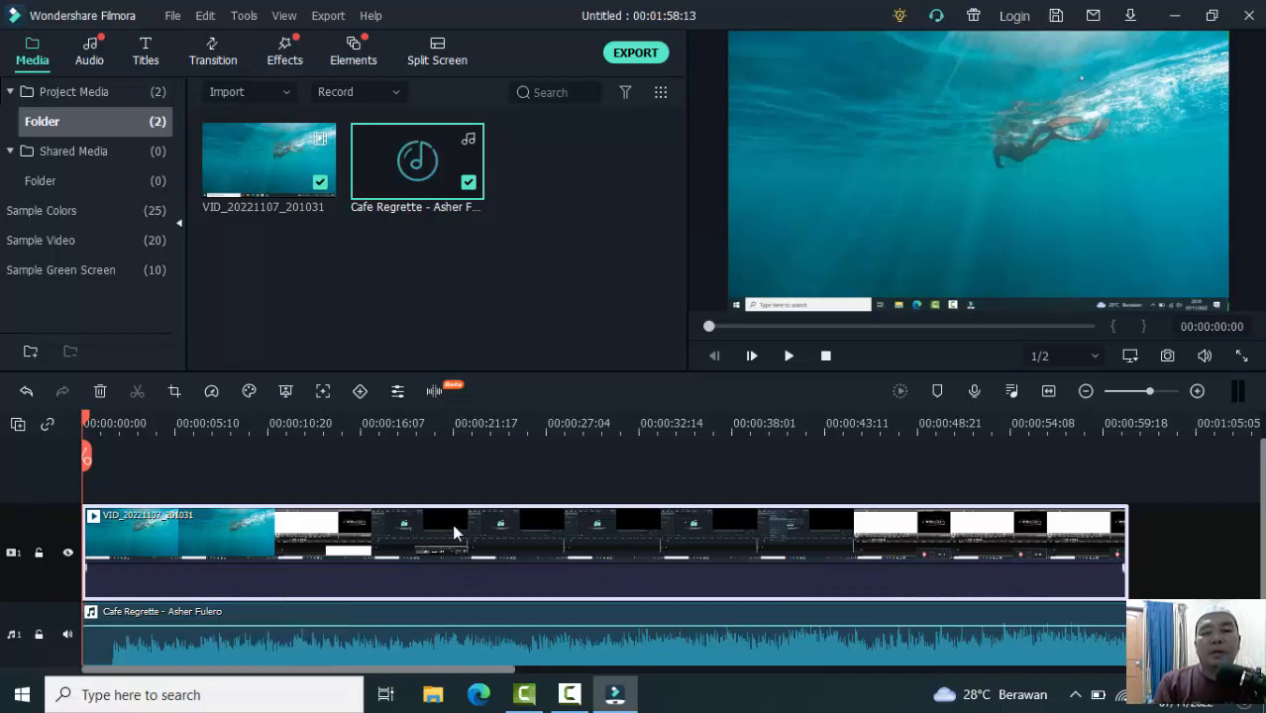
- Preview the video with the background music and reduce the volume of the music clip on audio track 1
{"action": "left_click", "coordinate": [790, 362]}
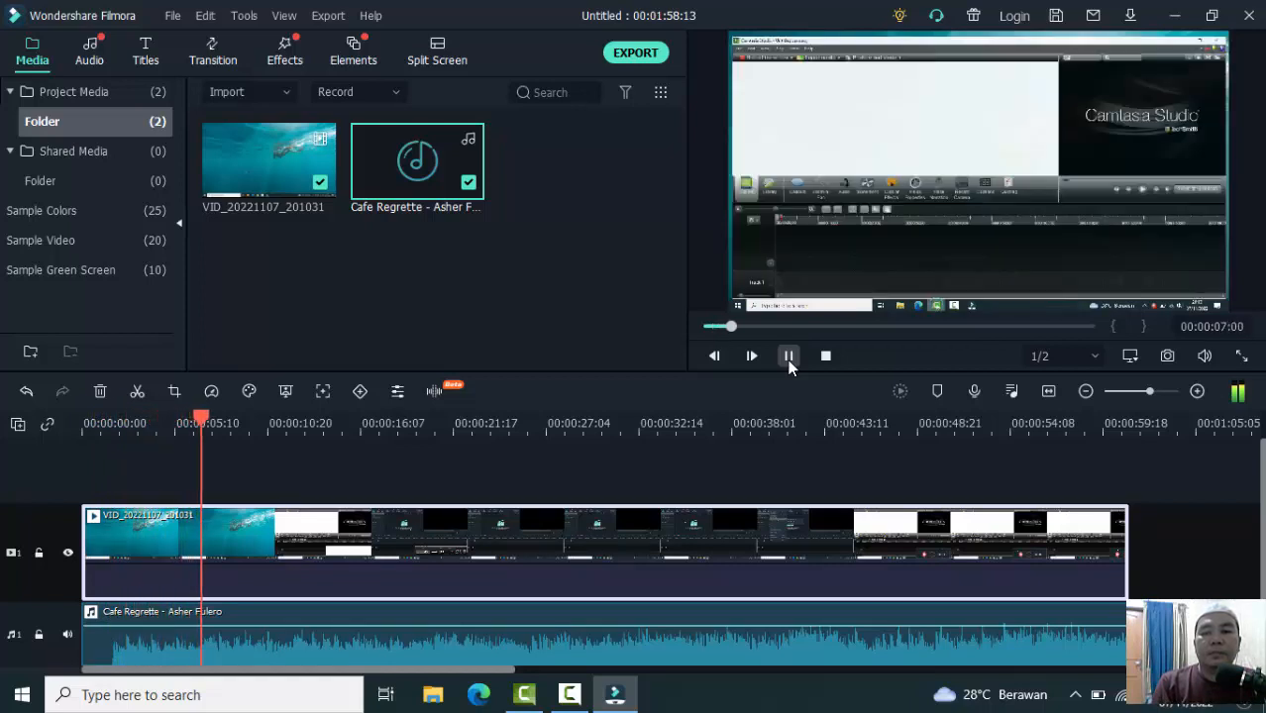
{"action": "left_click", "coordinate": [789, 358]}
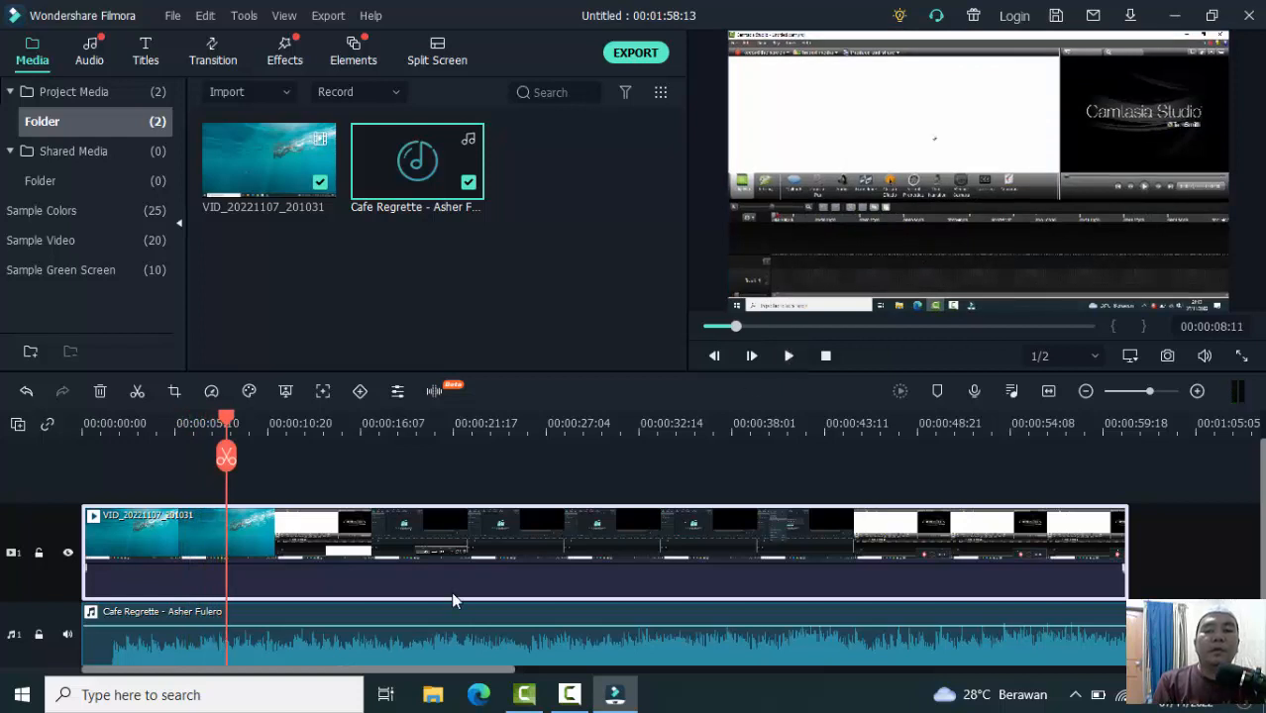
{"action": "mouse_move", "coordinate": [385, 623]}
{"action": "left_mouse_down"}
{"action": "mouse_move", "coordinate": [383, 639]}
{"action": "mouse_move", "coordinate": [380, 612]}
{"action": "mouse_move", "coordinate": [382, 639]}
{"action": "left_mouse_up"}
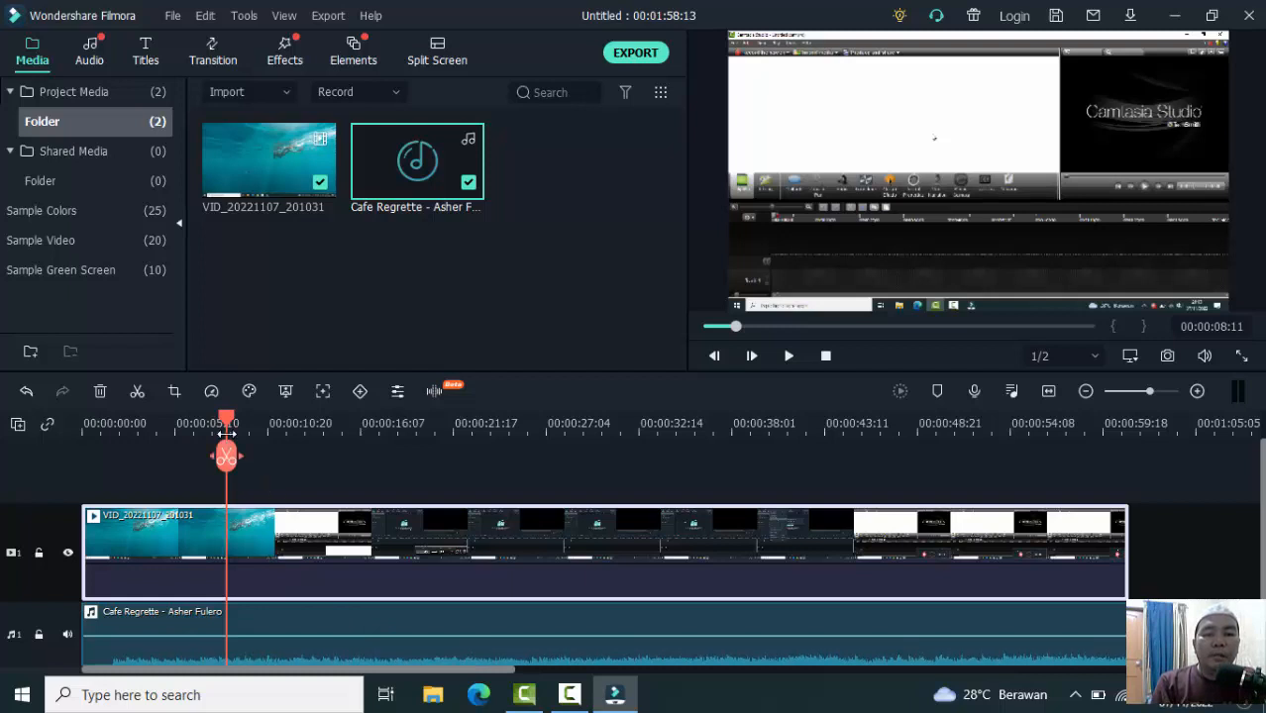
- Split the recorded video clip at 00:00:09:15 and apply the Fisheye Roll 8 transition at the cut
{"action": "mouse_move", "coordinate": [227, 416]}
{"action": "left_mouse_down"}
{"action": "mouse_move", "coordinate": [355, 423]}
{"action": "mouse_move", "coordinate": [246, 431]}
{"action": "left_mouse_up"}
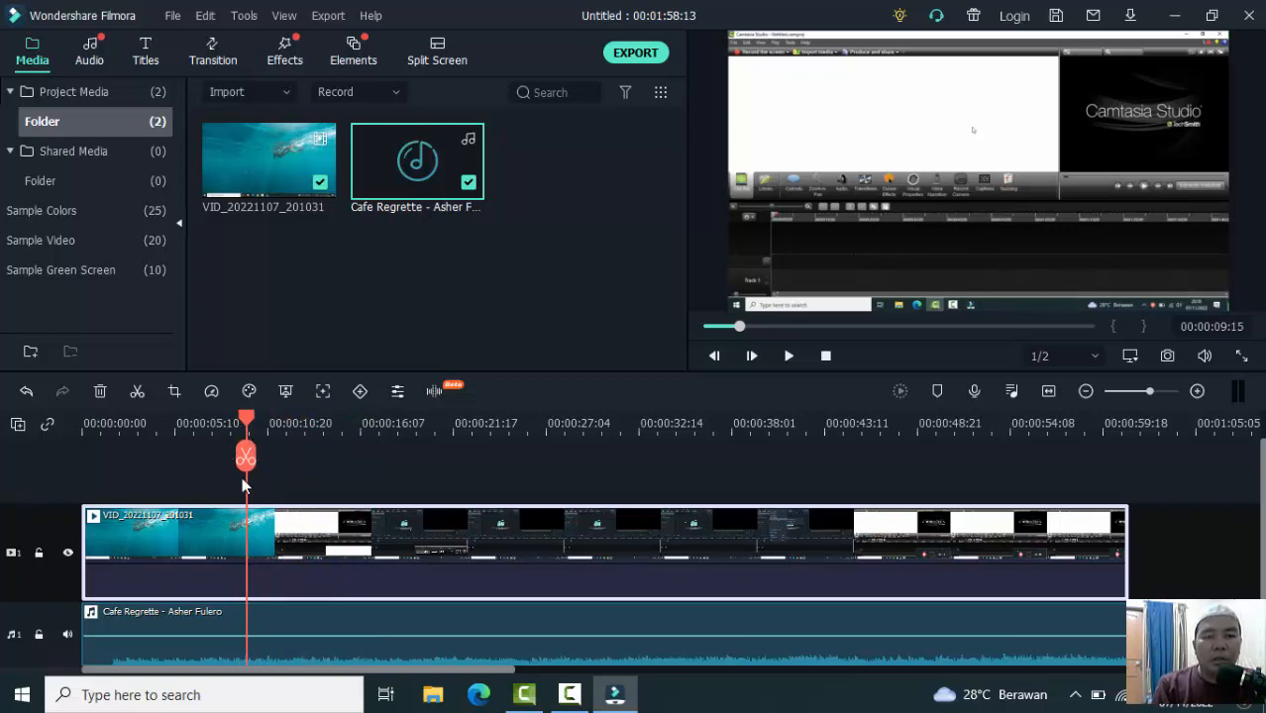
{"action": "left_click", "coordinate": [245, 456]}
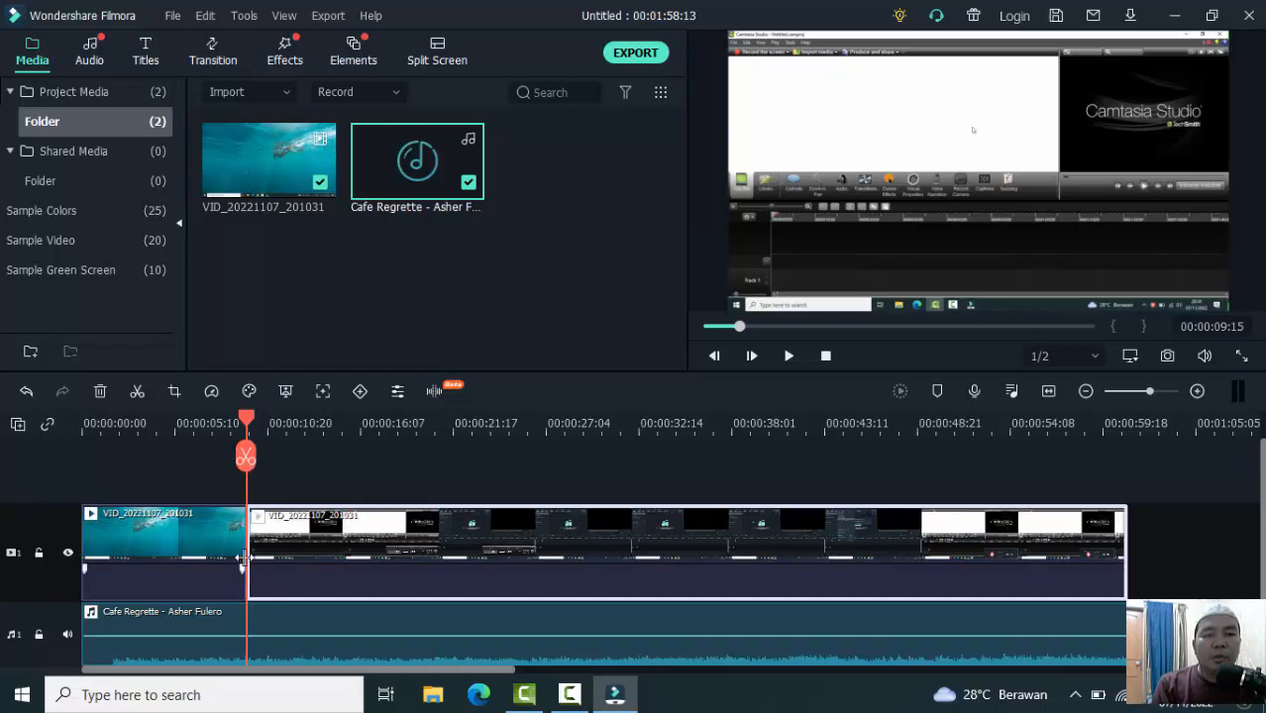
{"action": "left_click", "coordinate": [204, 61]}
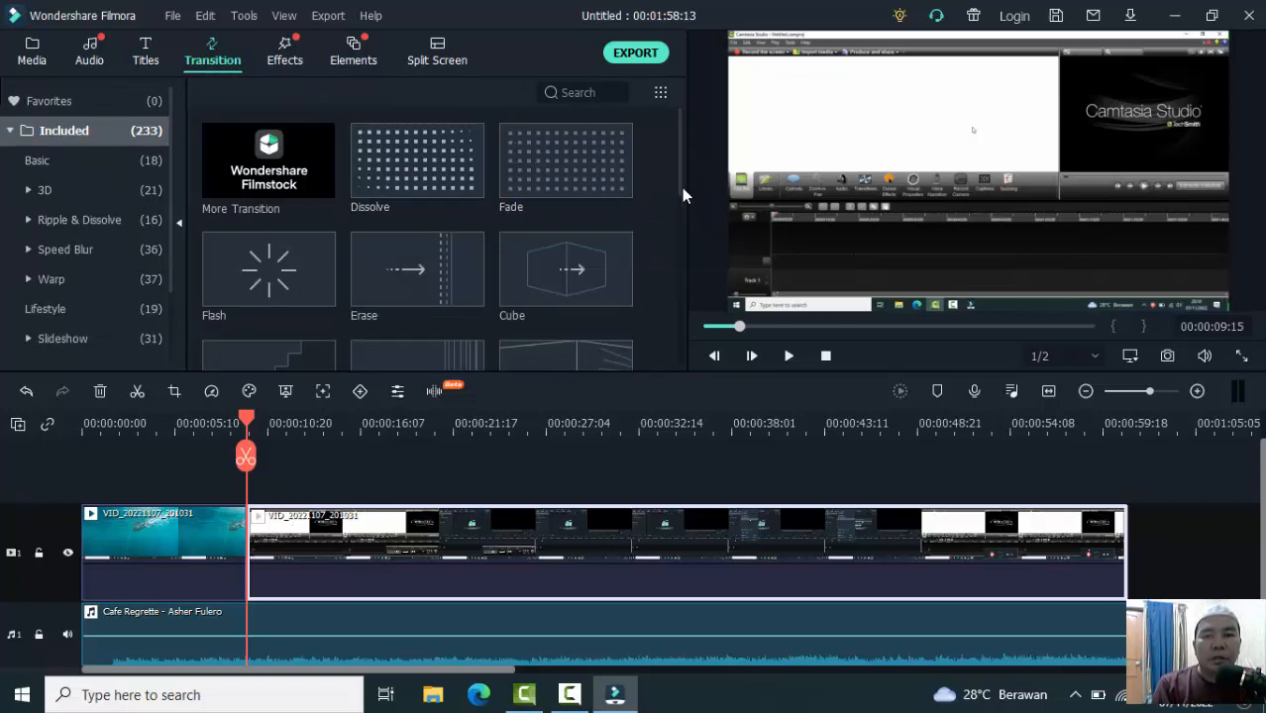
{"action": "left_click_drag", "start_coordinate": [682, 187], "coordinate": [679, 439]}
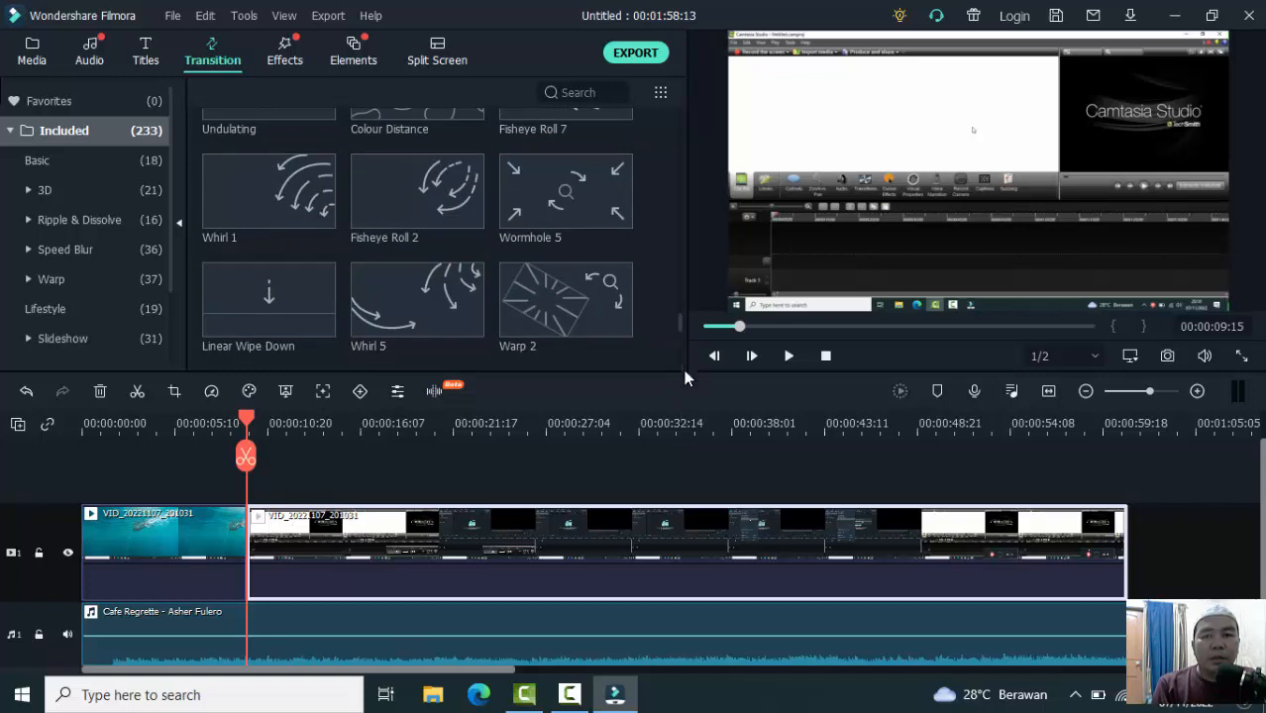
{"action": "mouse_move", "coordinate": [680, 324]}
{"action": "left_mouse_down"}
{"action": "mouse_move", "coordinate": [682, 359]}
{"action": "mouse_move", "coordinate": [680, 340]}
{"action": "left_mouse_up"}
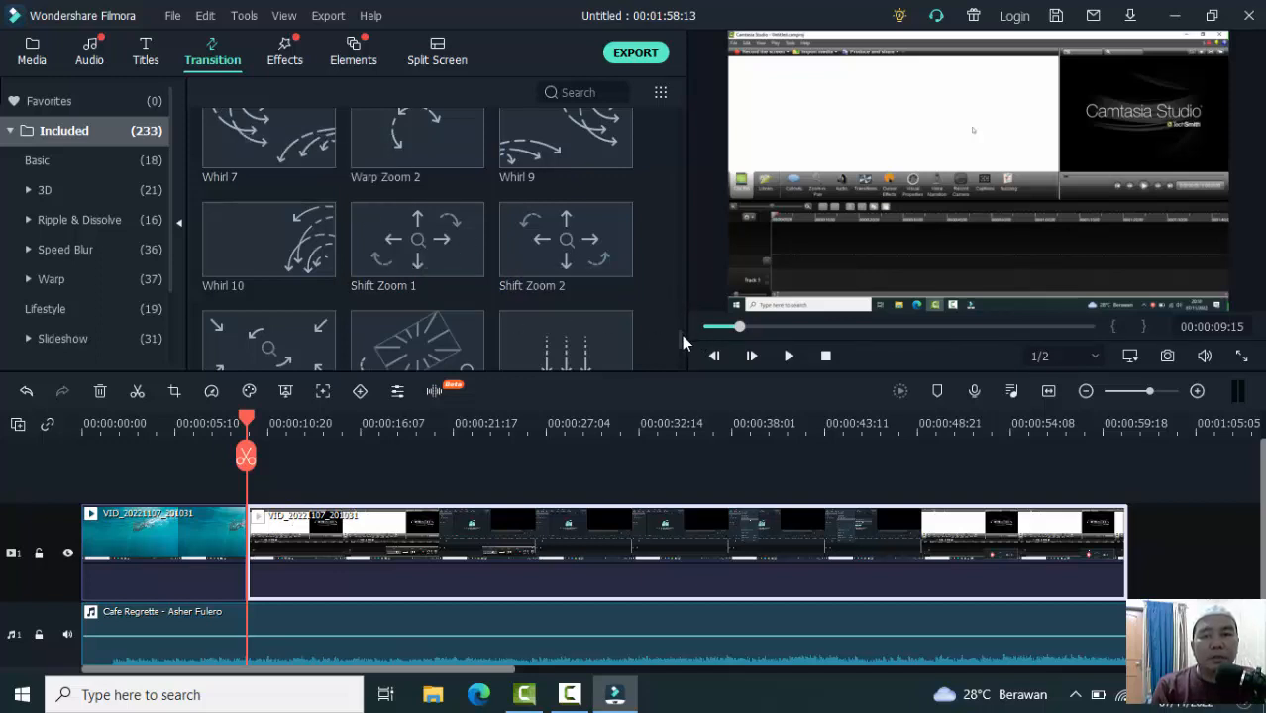
{"action": "left_click_drag", "start_coordinate": [682, 334], "coordinate": [682, 277]}
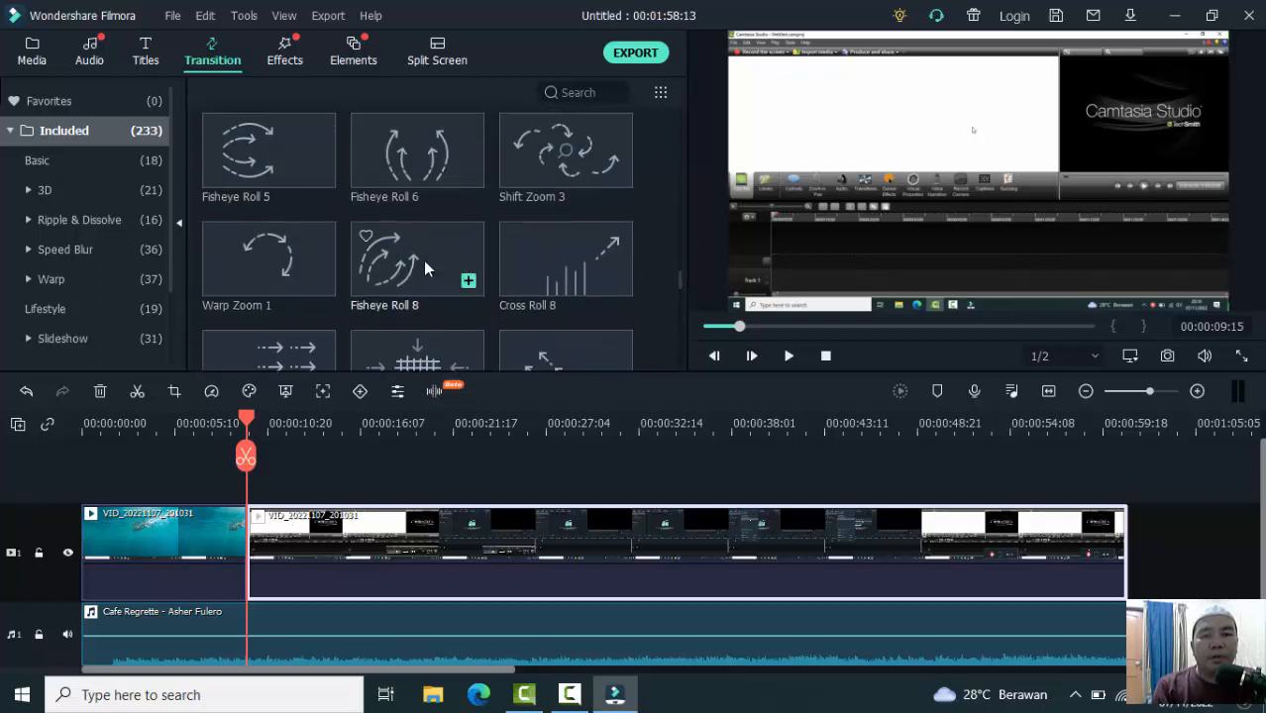
{"action": "left_click_drag", "start_coordinate": [424, 264], "coordinate": [239, 564]}
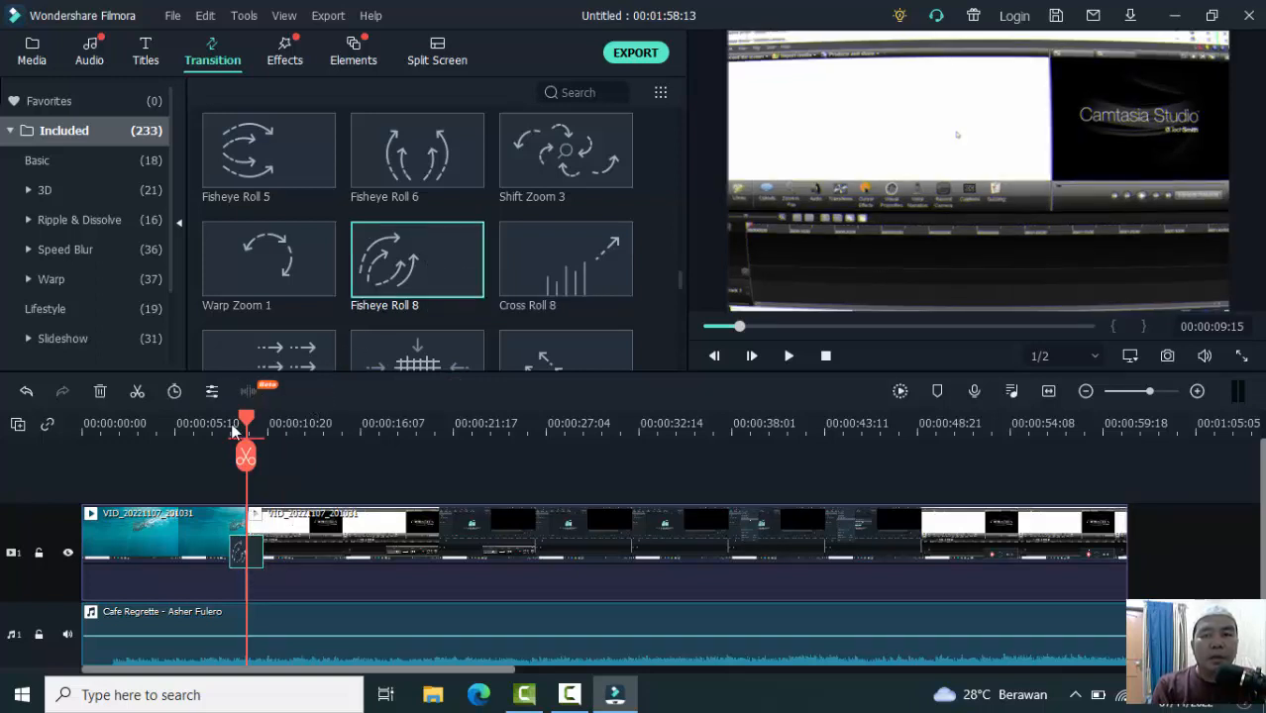
- Play the video from 00:00:07:10 through the Fisheye Roll 8 transition to check it
{"action": "left_click_drag", "start_coordinate": [244, 426], "coordinate": [214, 426]}
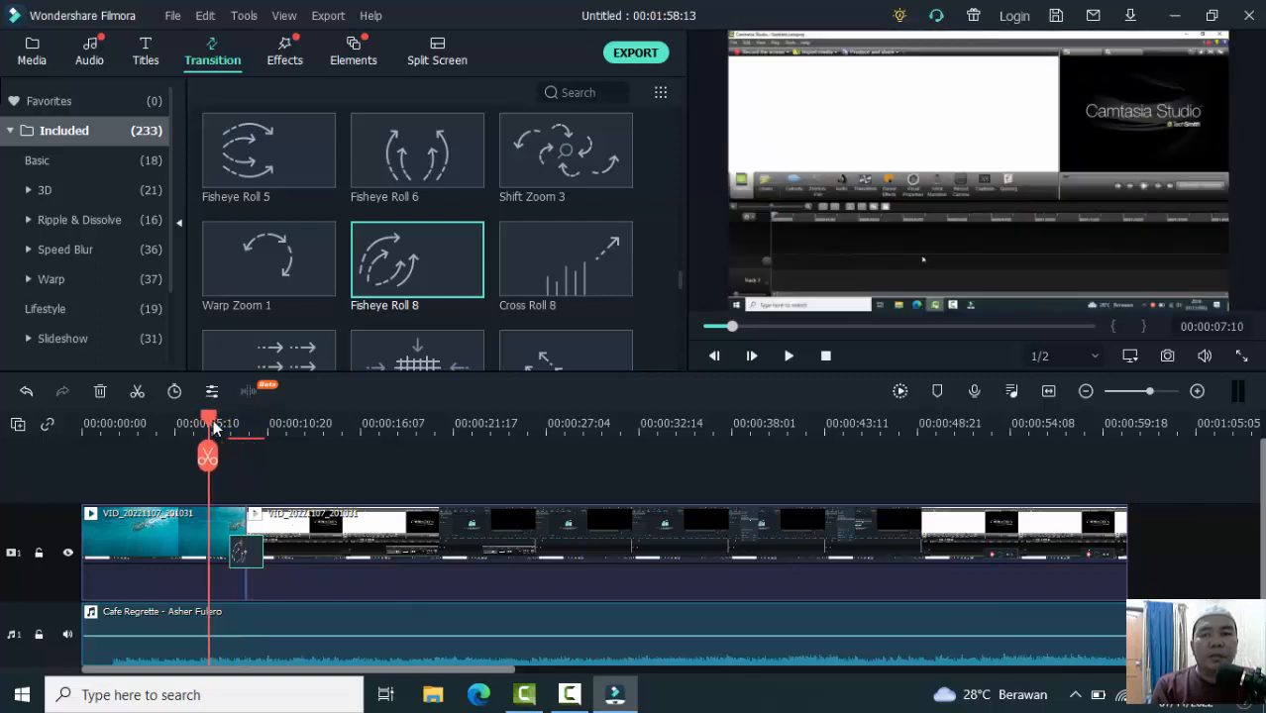
{"action": "left_click", "coordinate": [789, 363]}
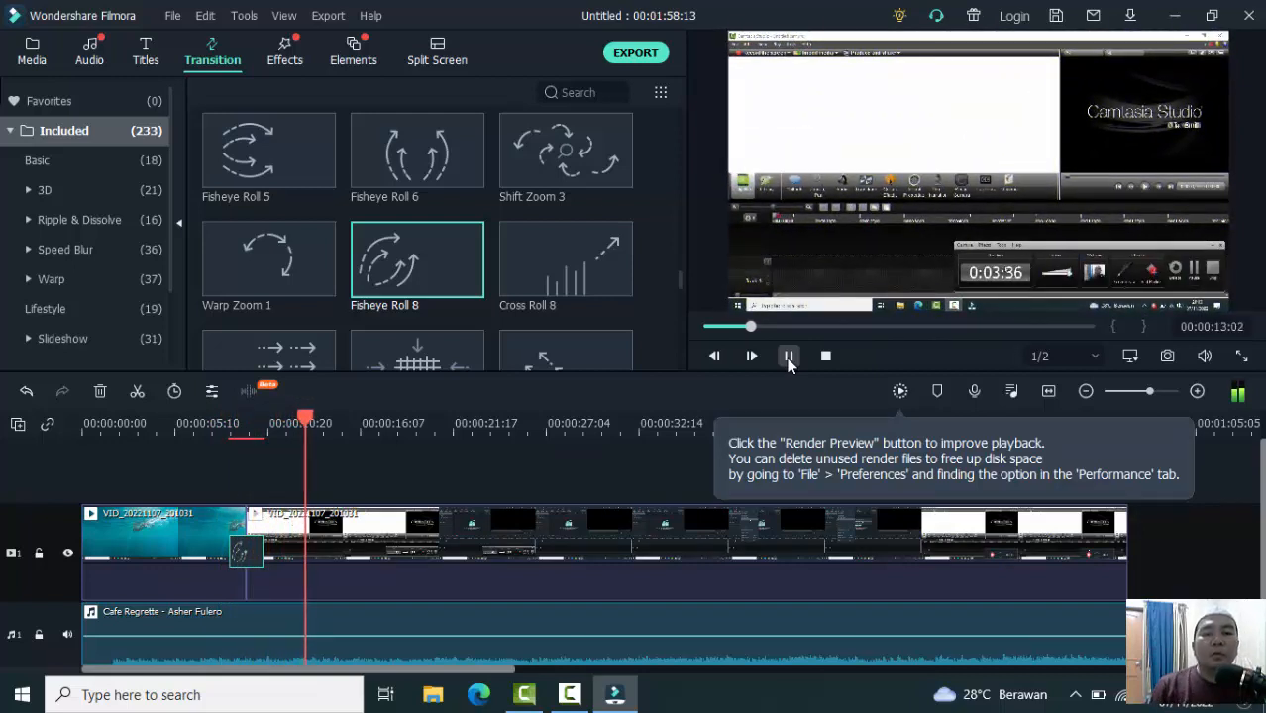
{"action": "left_click", "coordinate": [787, 359]}
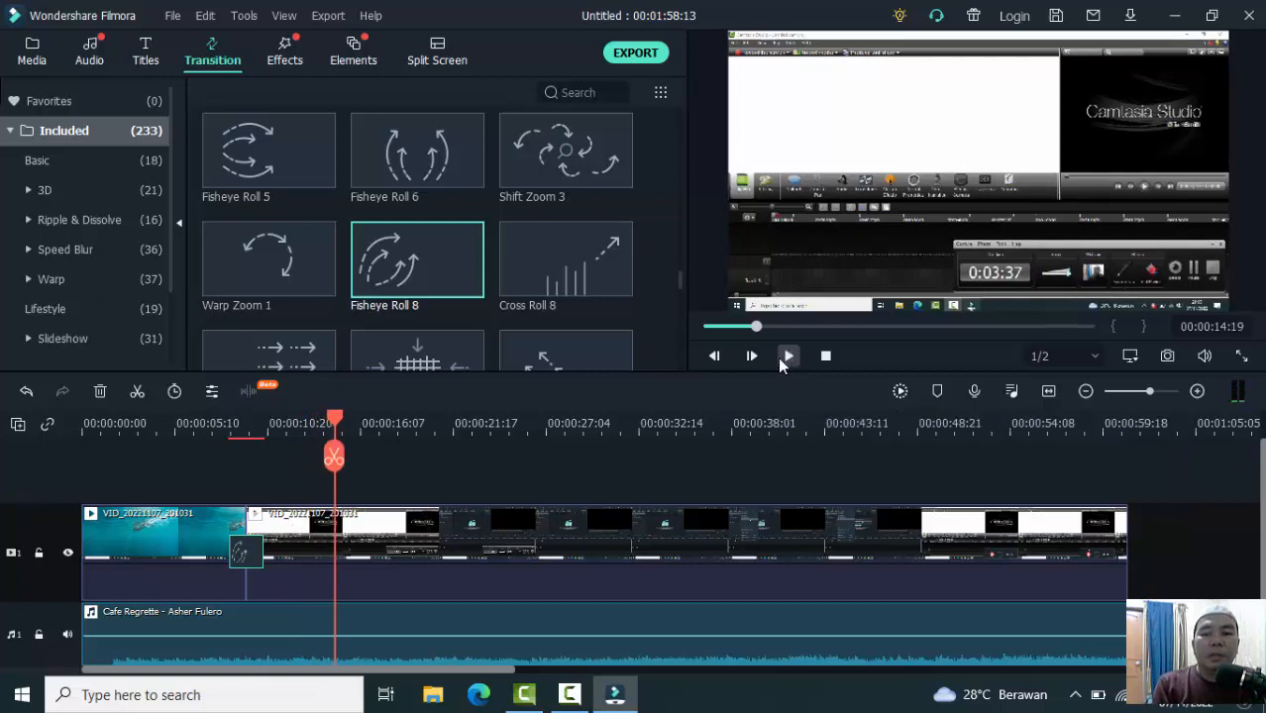
- Split only the second video clip, without the music clip, at 00:00:16:20
{"action": "left_click_drag", "start_coordinate": [337, 424], "coordinate": [370, 424]}
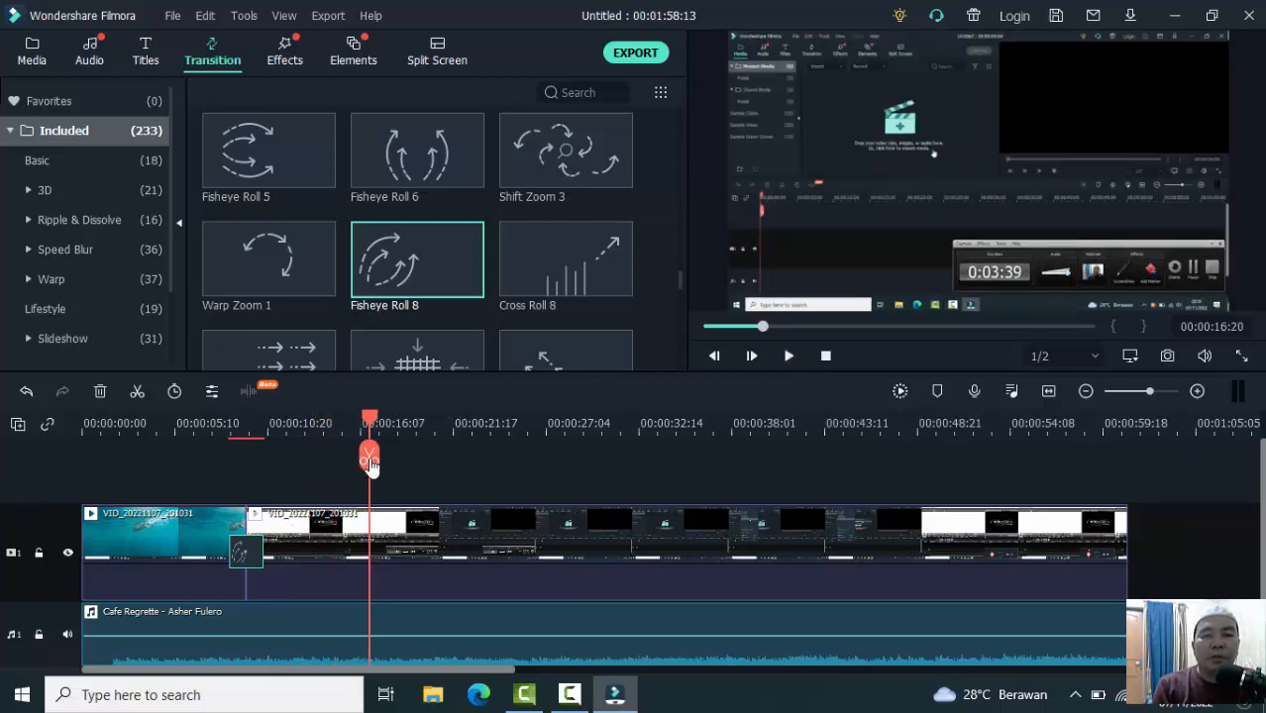
{"action": "left_click", "coordinate": [369, 458]}
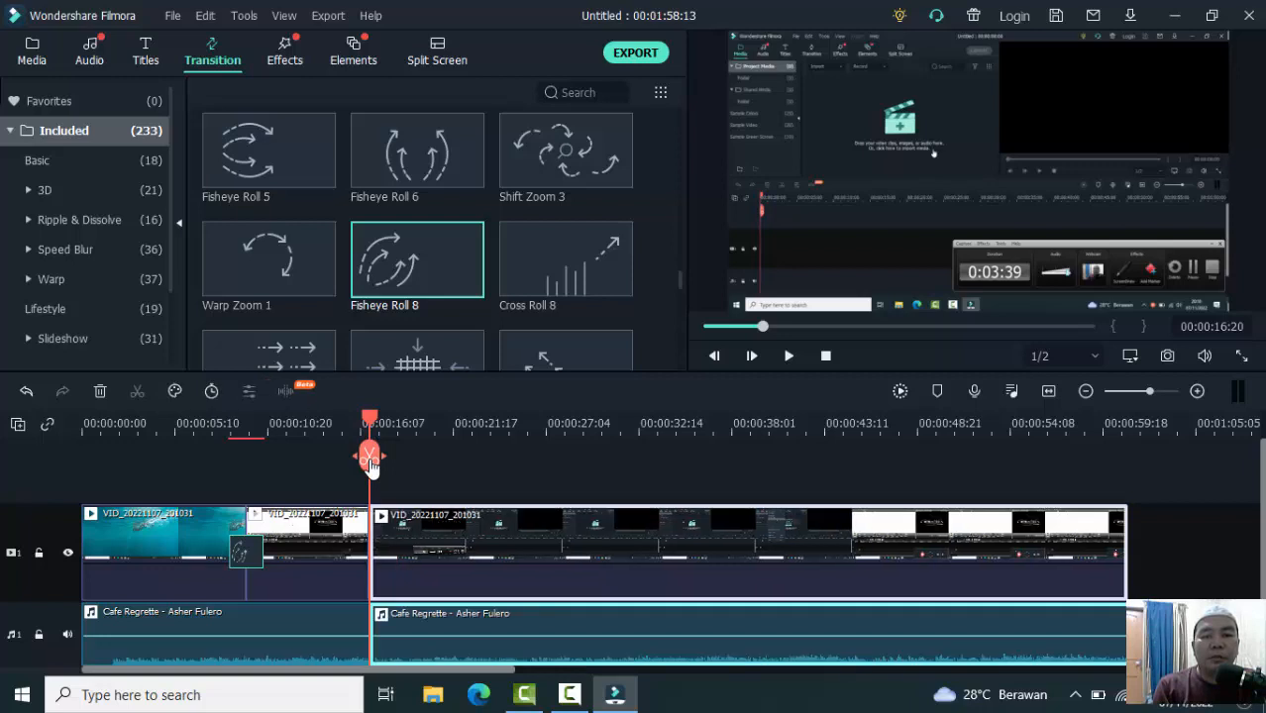
{"action": "key", "text": "ctrl+z"}
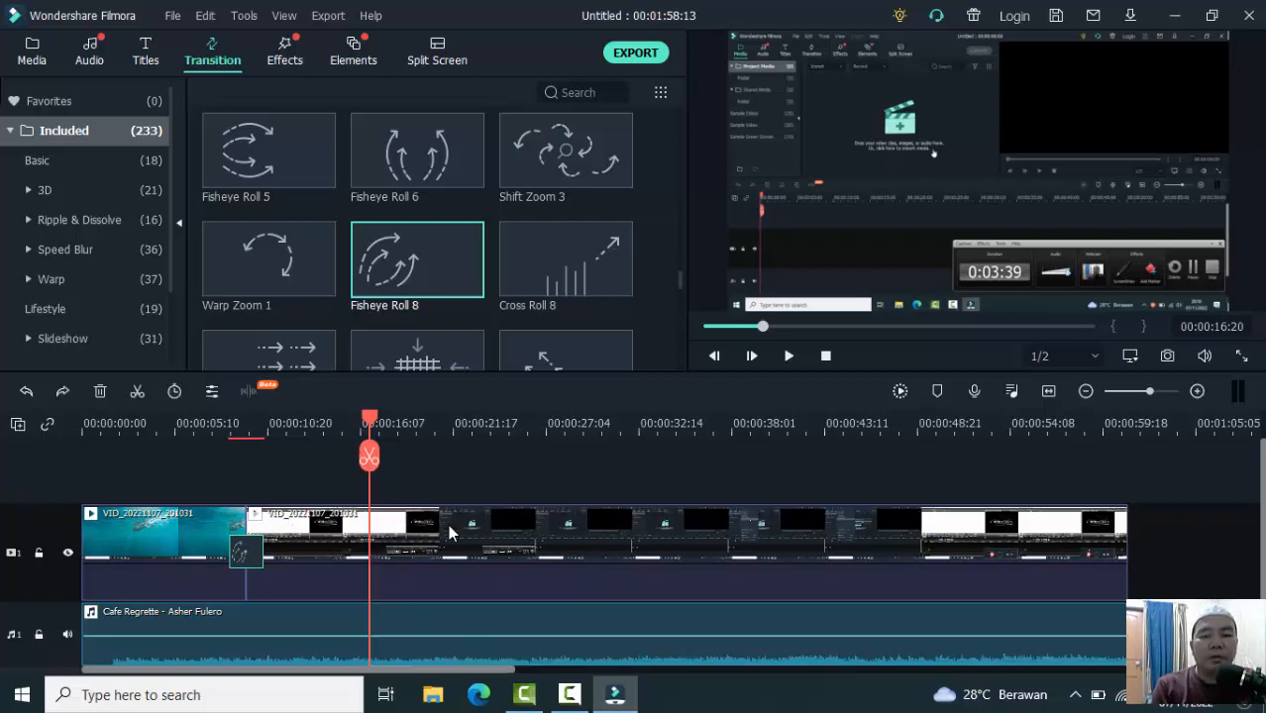
{"action": "left_click", "coordinate": [406, 563]}
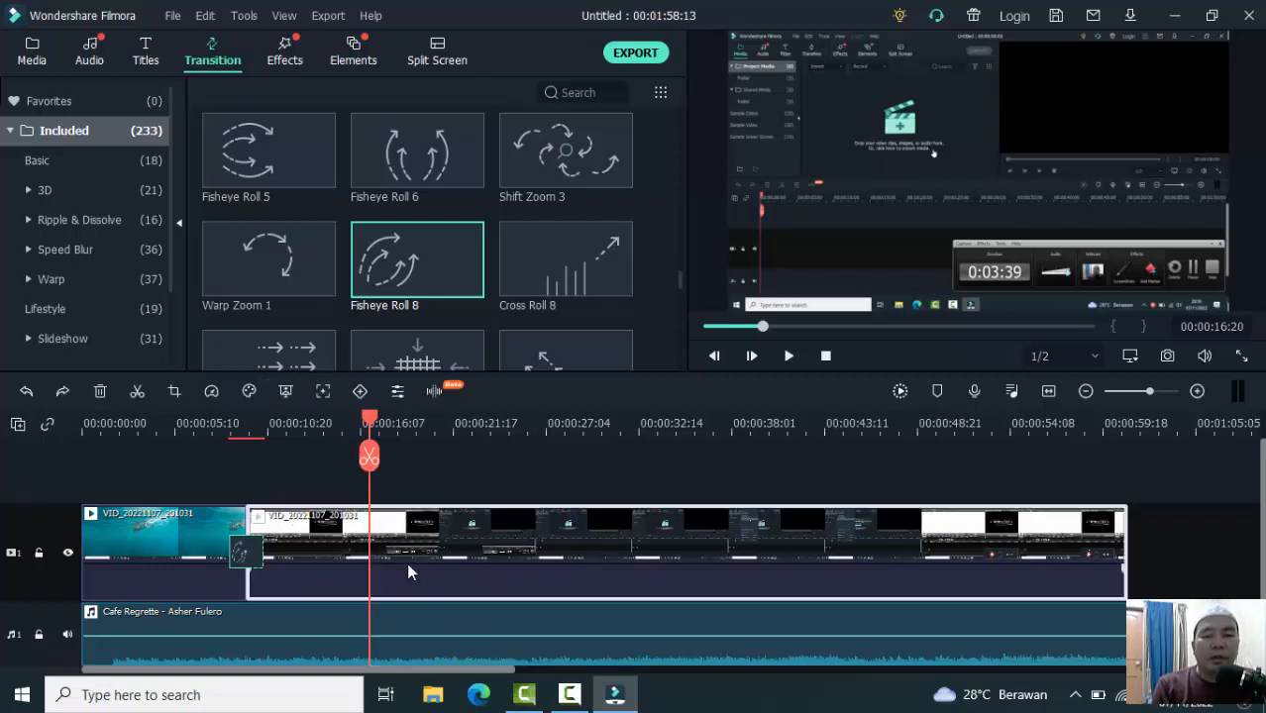
{"action": "left_click", "coordinate": [369, 456]}
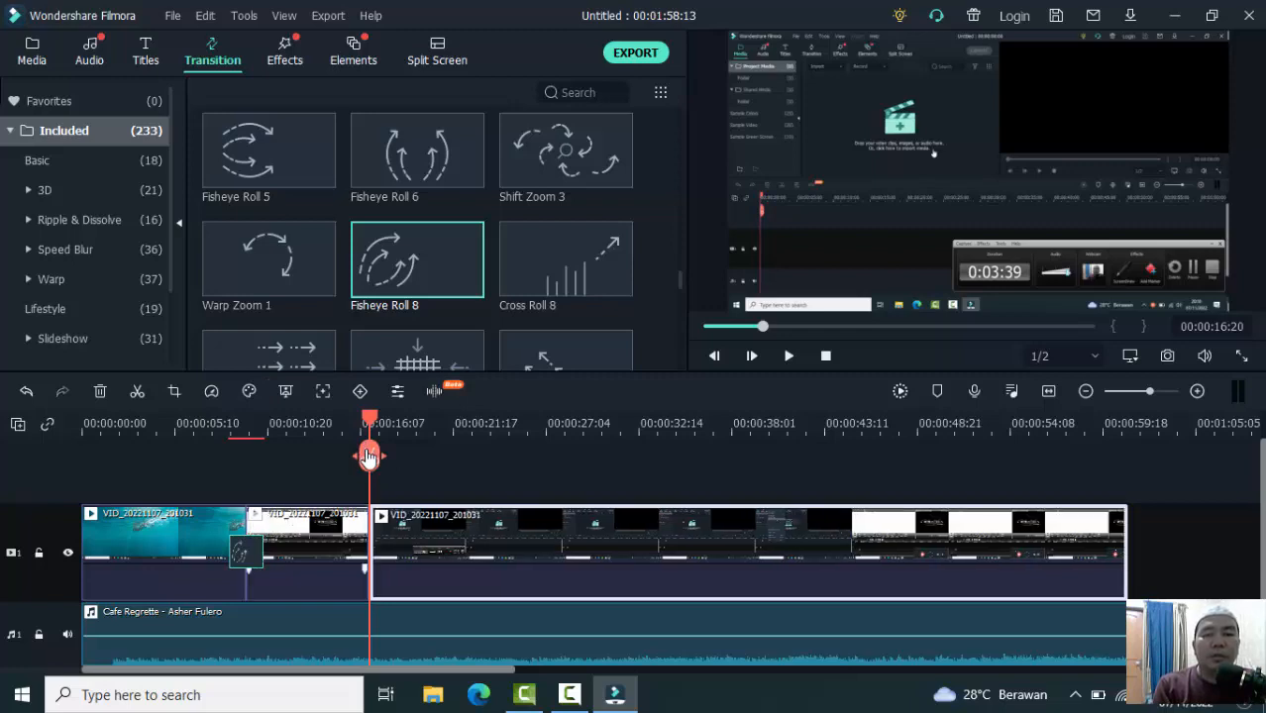
- Apply the Cube transition at the cut between the second and third video clips
{"action": "left_click_drag", "start_coordinate": [680, 280], "coordinate": [675, 119]}
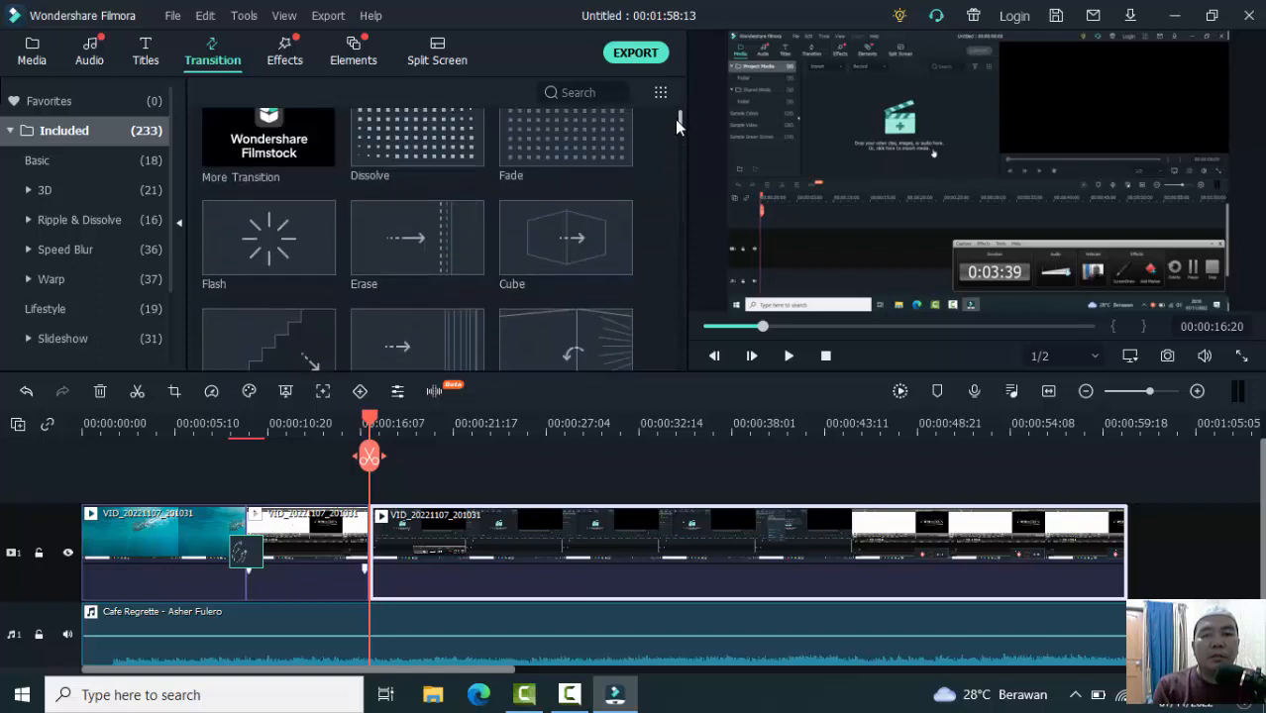
{"action": "left_click", "coordinate": [574, 248]}
{"action": "left_click", "coordinate": [426, 503]}
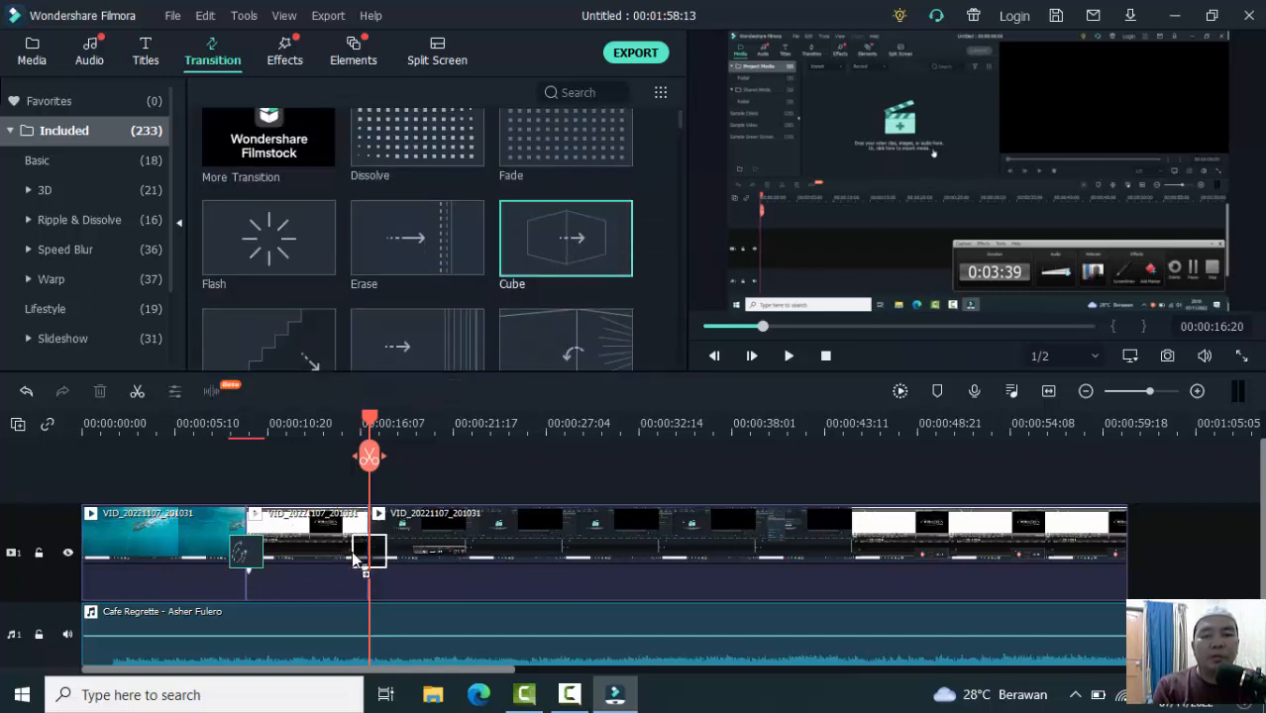
{"action": "left_click", "coordinate": [353, 560]}
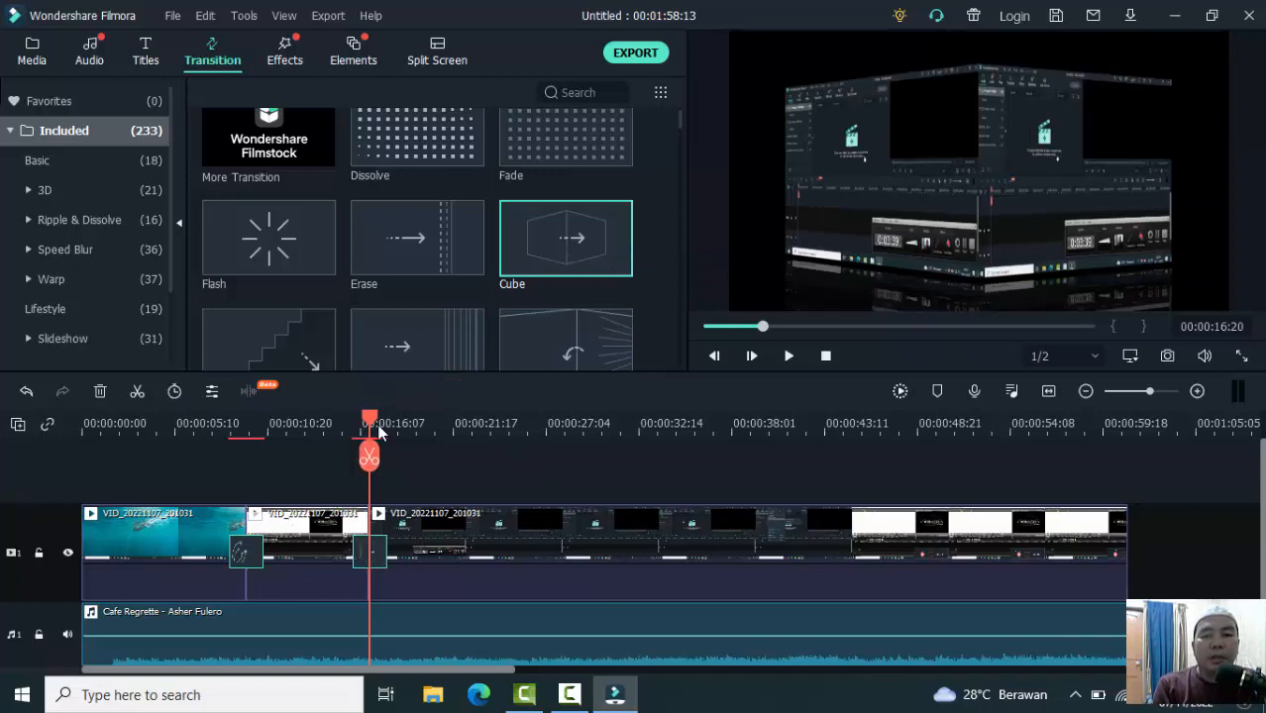
- Play the video from 00:00:14:16 through the Cube transition and return the playhead to the start of the timeline
{"action": "left_click_drag", "start_coordinate": [378, 426], "coordinate": [332, 424]}
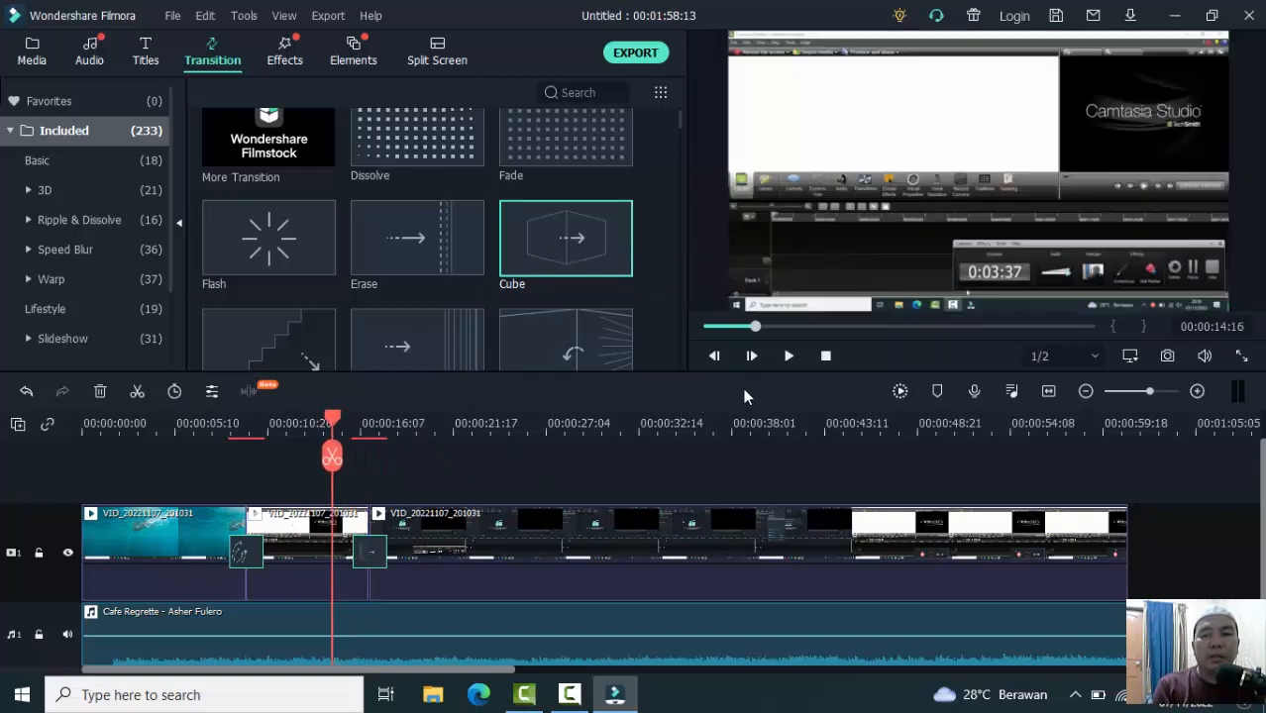
{"action": "left_click", "coordinate": [789, 357]}
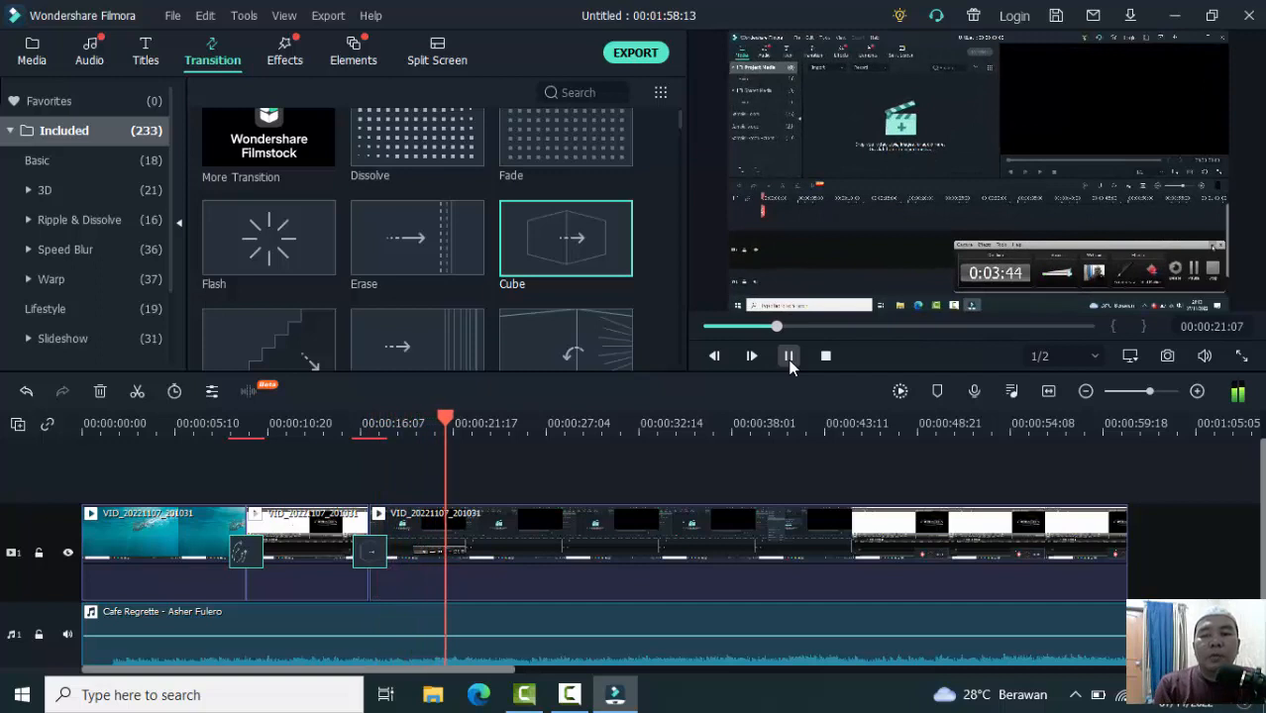
{"action": "left_click", "coordinate": [788, 358]}
{"action": "mouse_move", "coordinate": [450, 433]}
{"action": "left_click_drag", "start_coordinate": [451, 433], "coordinate": [51, 439]}
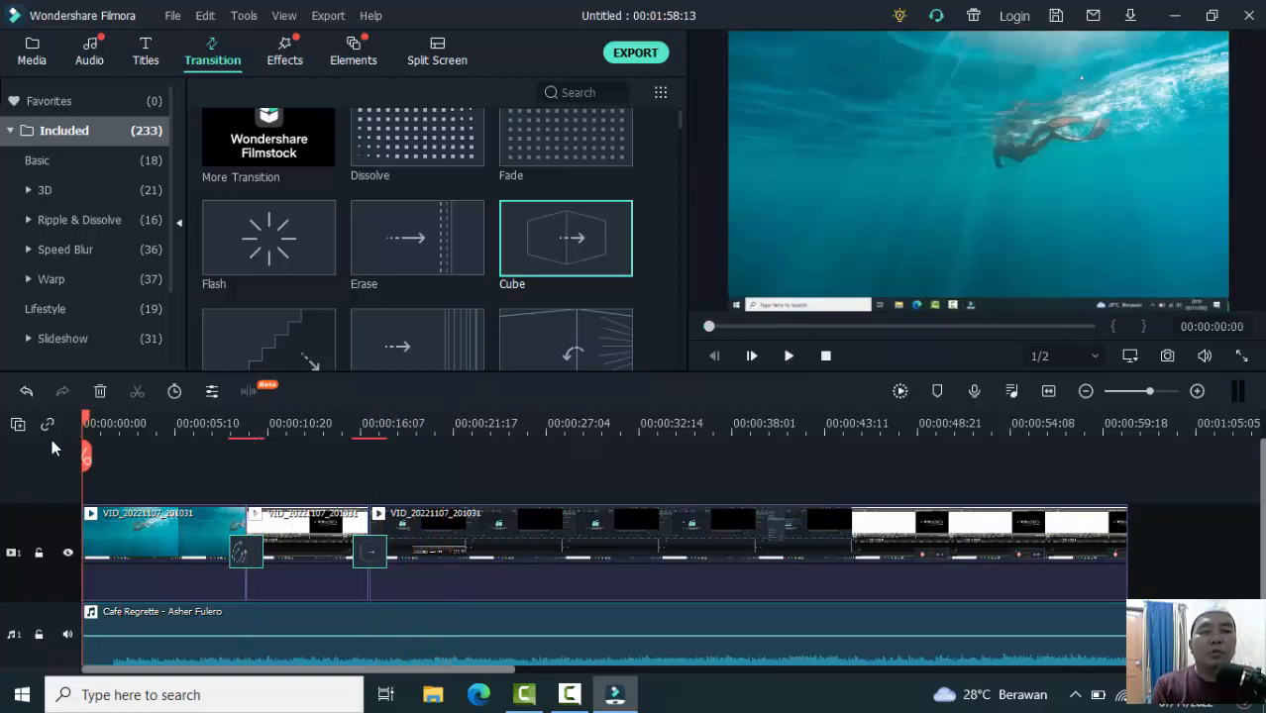
- Add the Callout 4 title above the video clip at the start of the timeline
{"action": "left_click", "coordinate": [152, 59]}
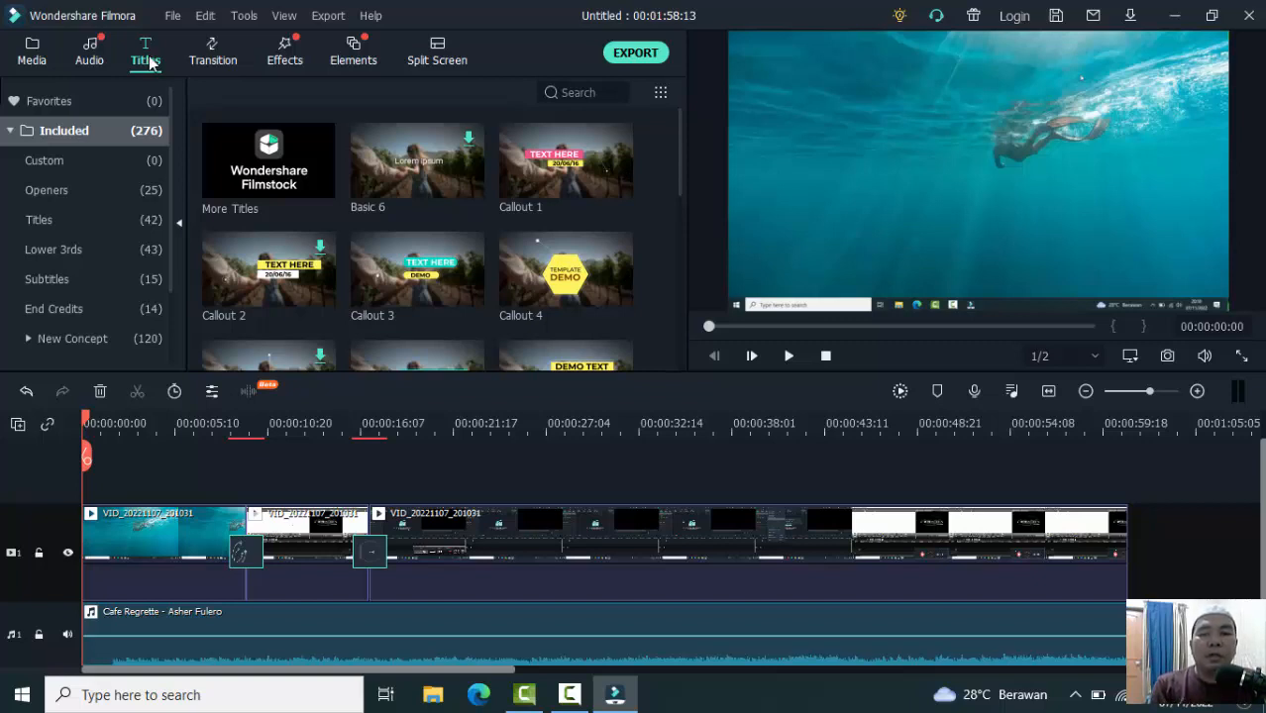
{"action": "mouse_move", "coordinate": [465, 173]}
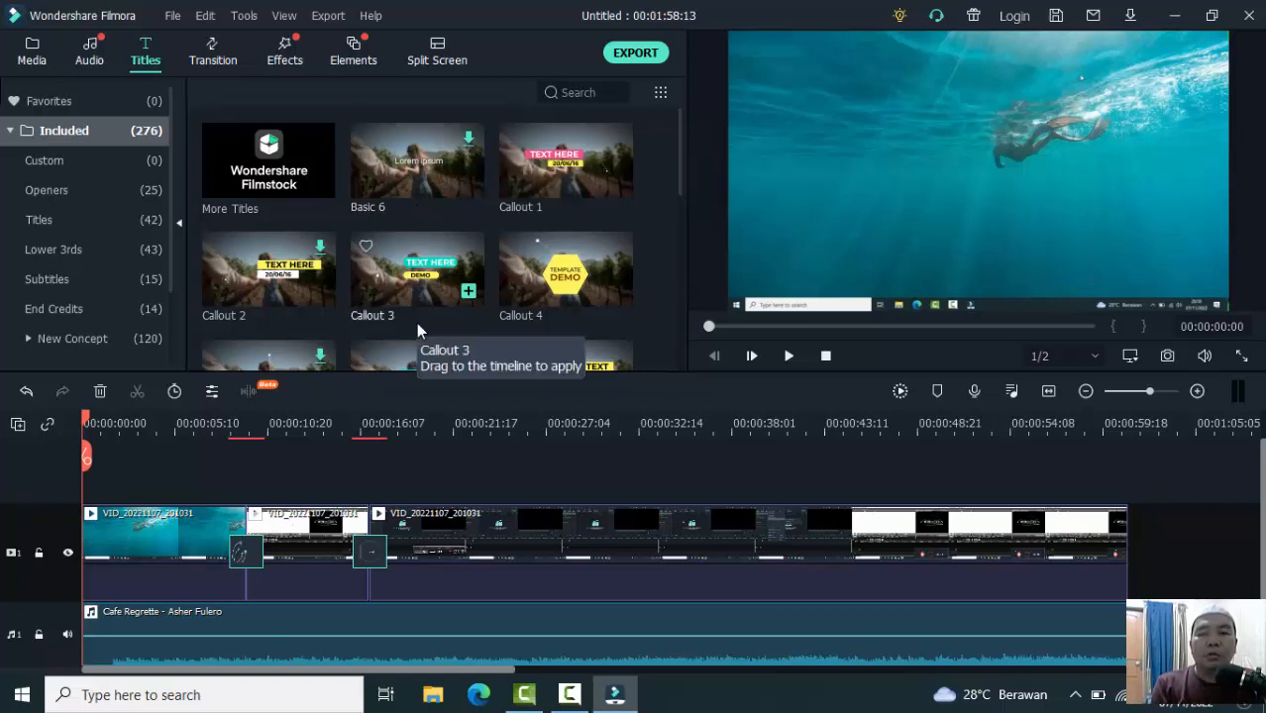
{"action": "mouse_move", "coordinate": [557, 170]}
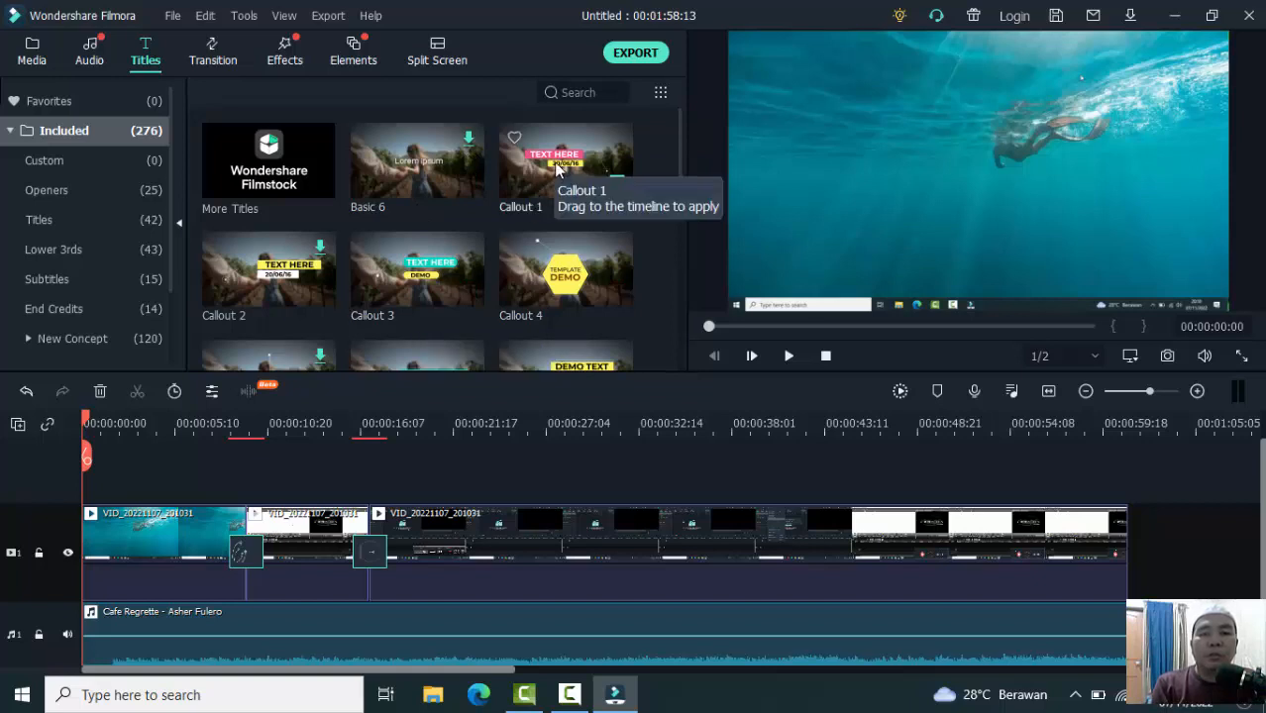
{"action": "mouse_move", "coordinate": [580, 242]}
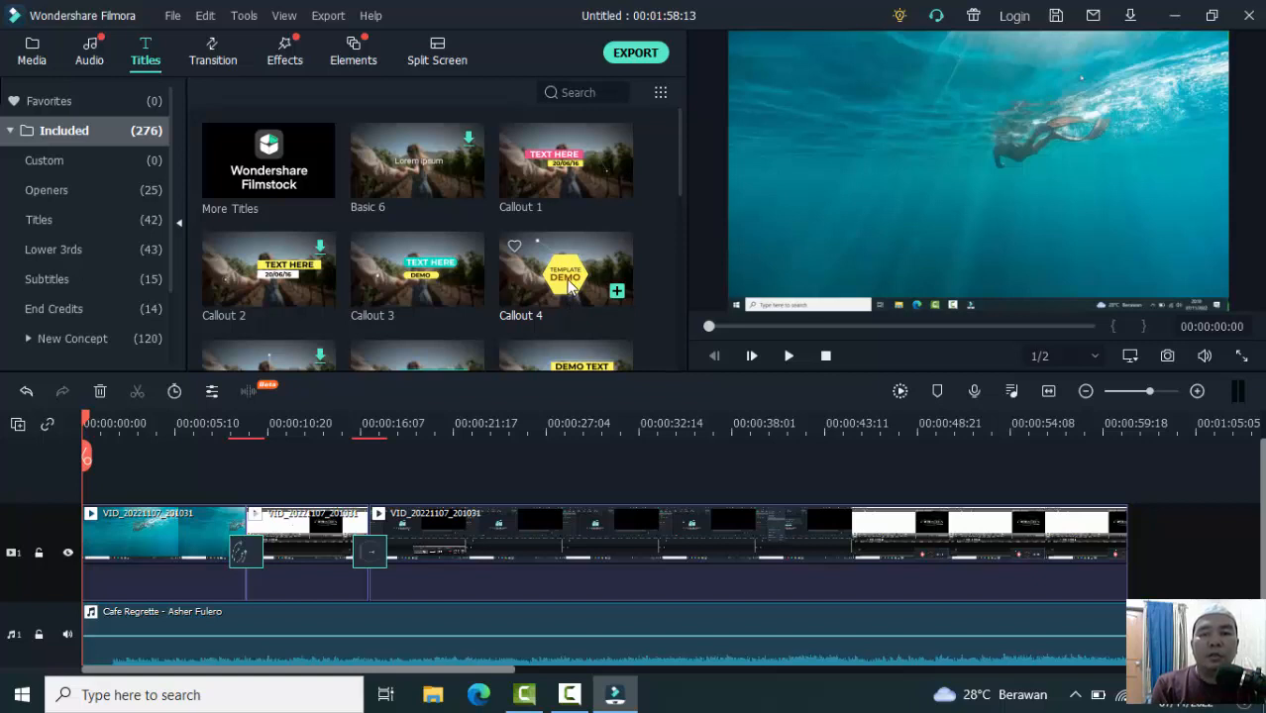
{"action": "left_click_drag", "start_coordinate": [569, 285], "coordinate": [64, 477]}
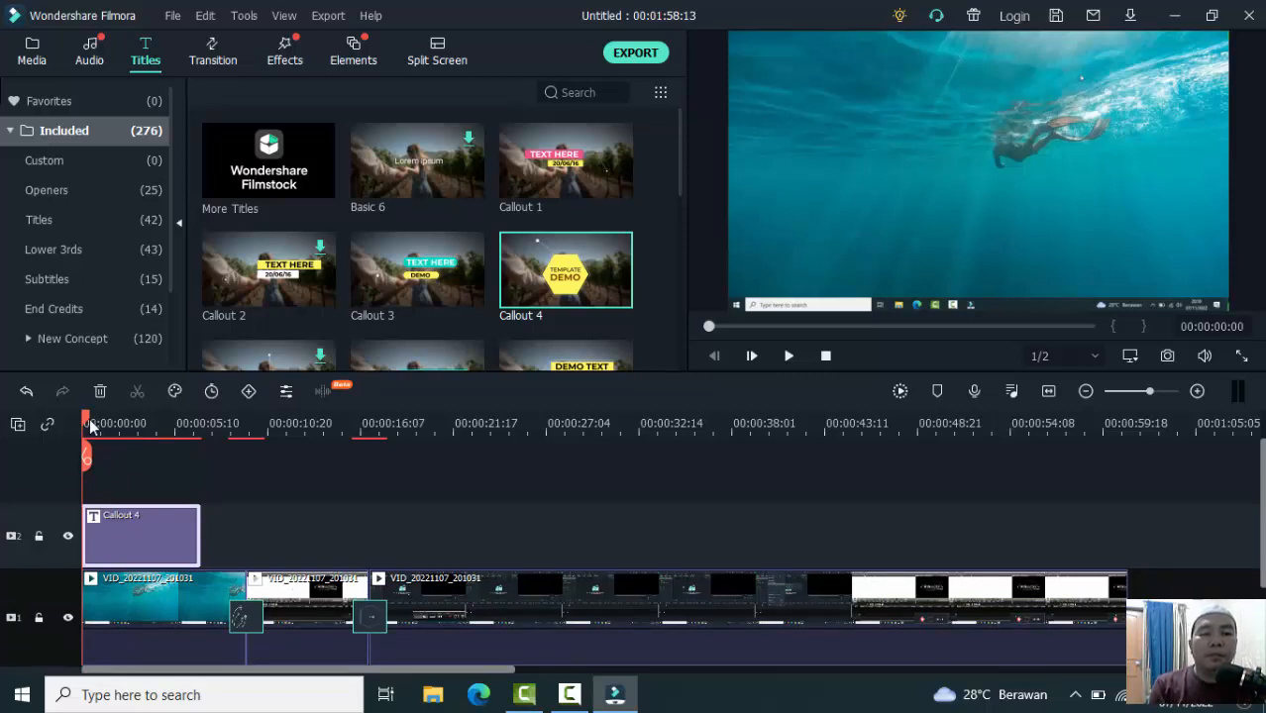
- Open the Callout 4 title for editing and replace its TEMPLATE text with "Mengenal"
{"action": "double_click", "coordinate": [131, 536]}
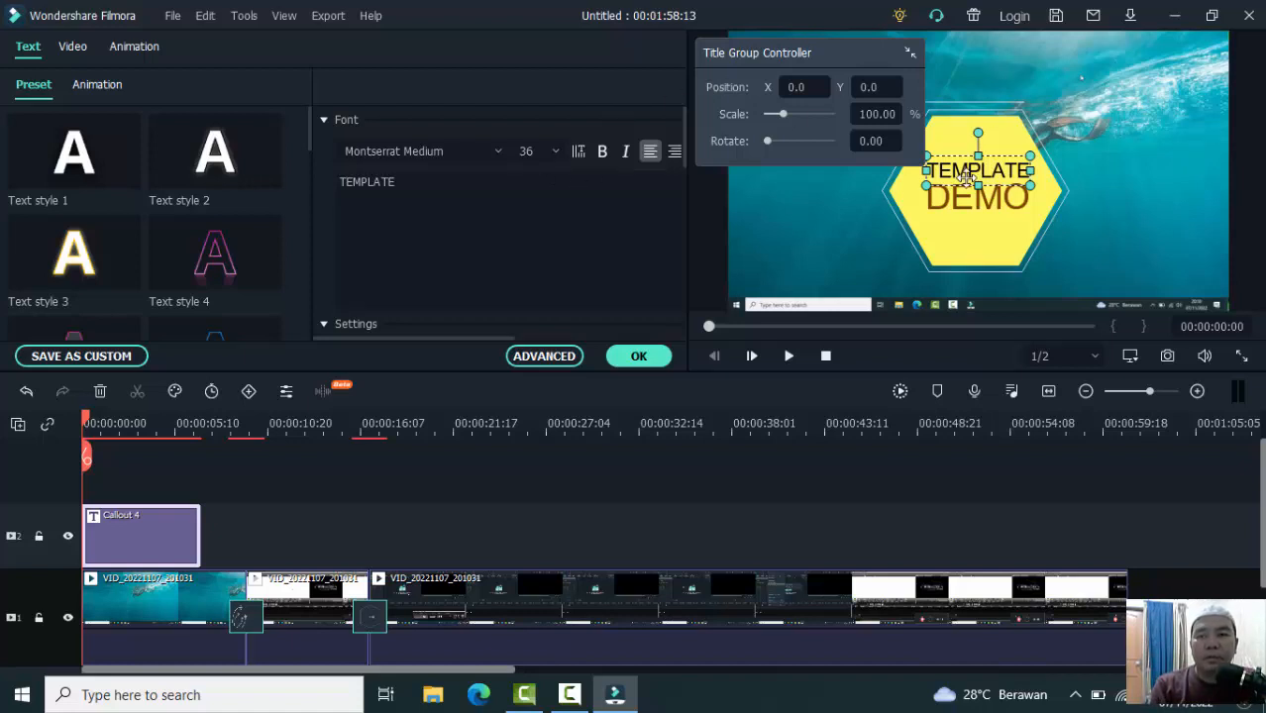
{"action": "left_click", "coordinate": [463, 192]}
{"action": "key", "text": "BackSpace"}
{"action": "key", "text": "BackSpace"}
{"action": "key", "text": "BackSpace"}
{"action": "key", "text": "BackSpace"}
{"action": "key", "text": "BackSpace"}
{"action": "key", "text": "BackSpace"}
{"action": "key", "text": "BackSpace"}
{"action": "key", "text": "BackSpace"}
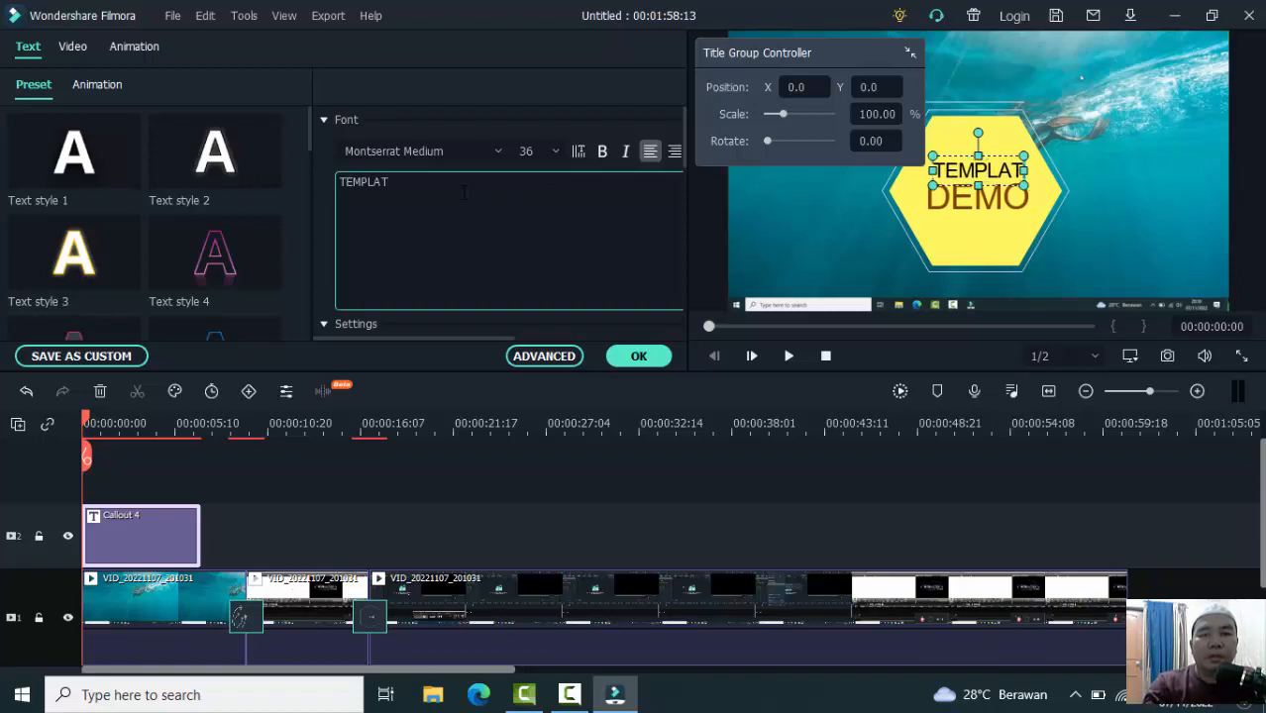
{"action": "type", "text": "Mengenal"}
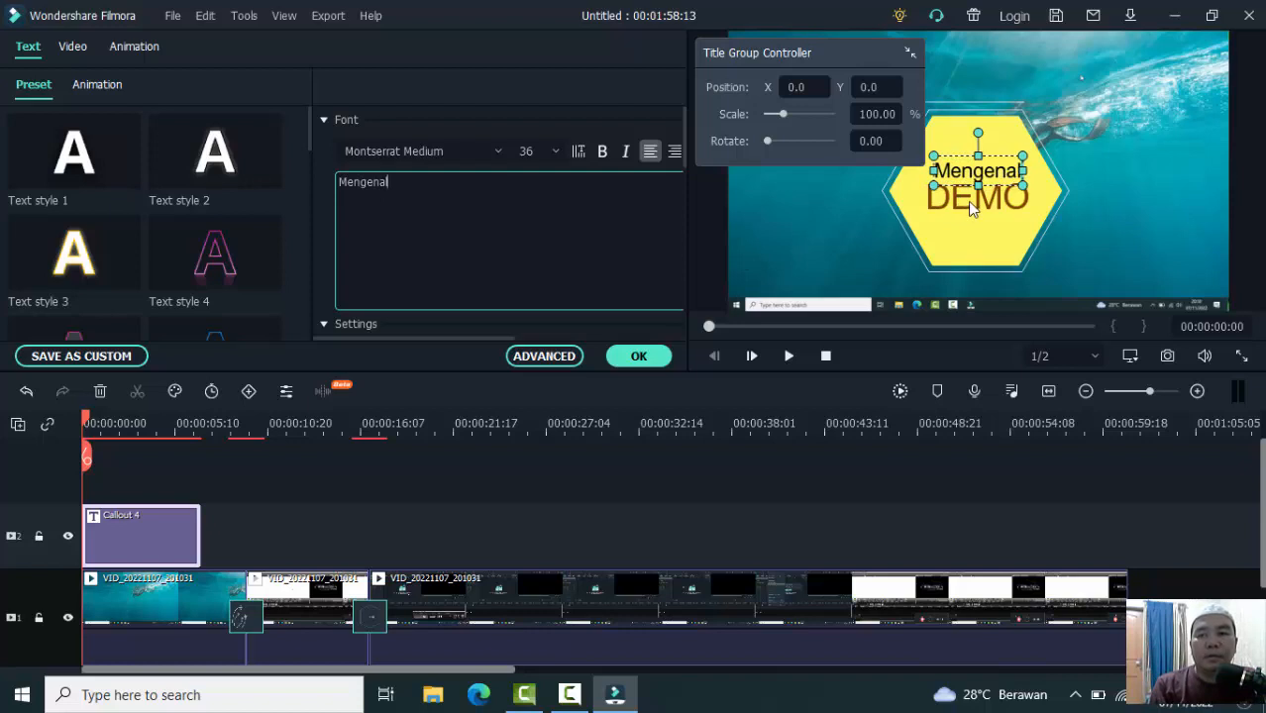
- Replace the title's DEMO text with "Filmora" and apply the title changes
{"action": "left_click", "coordinate": [967, 201]}
{"action": "left_click", "coordinate": [431, 185]}
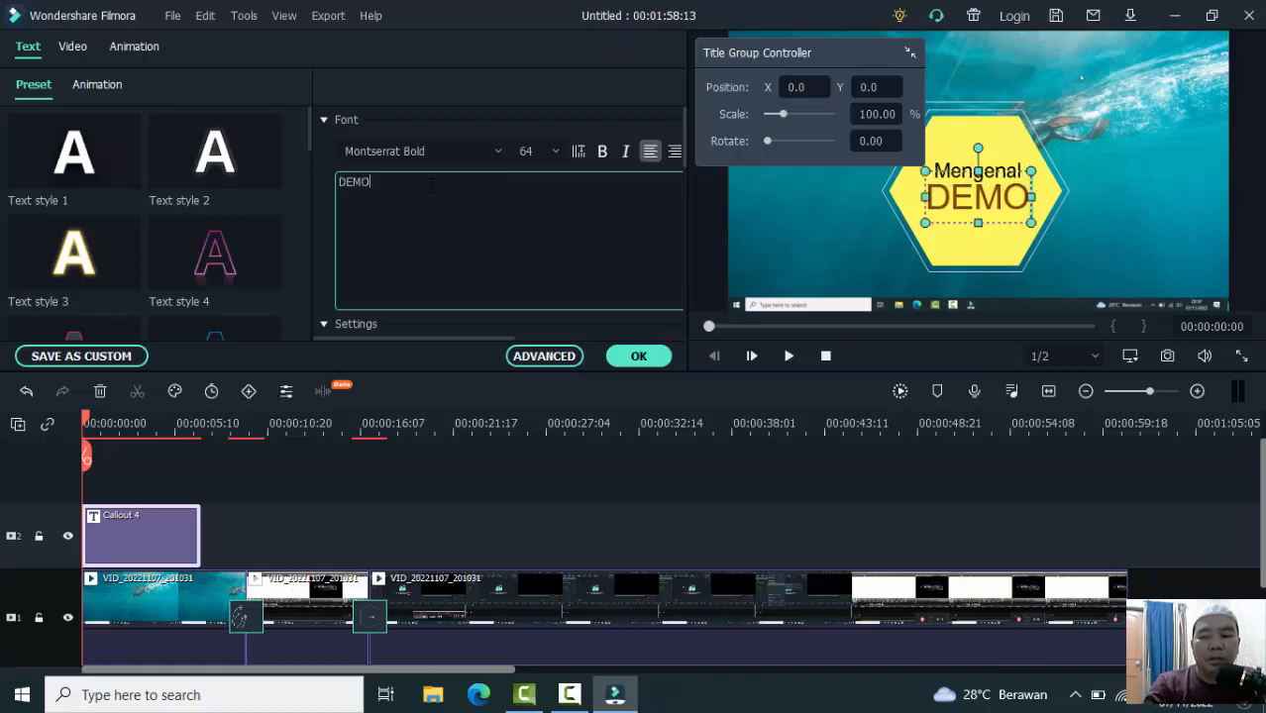
{"action": "key", "text": "BackSpace"}
{"action": "key", "text": "BackSpace"}
{"action": "key", "text": "BackSpace"}
{"action": "key", "text": "BackSpace"}
{"action": "type", "text": "F"}
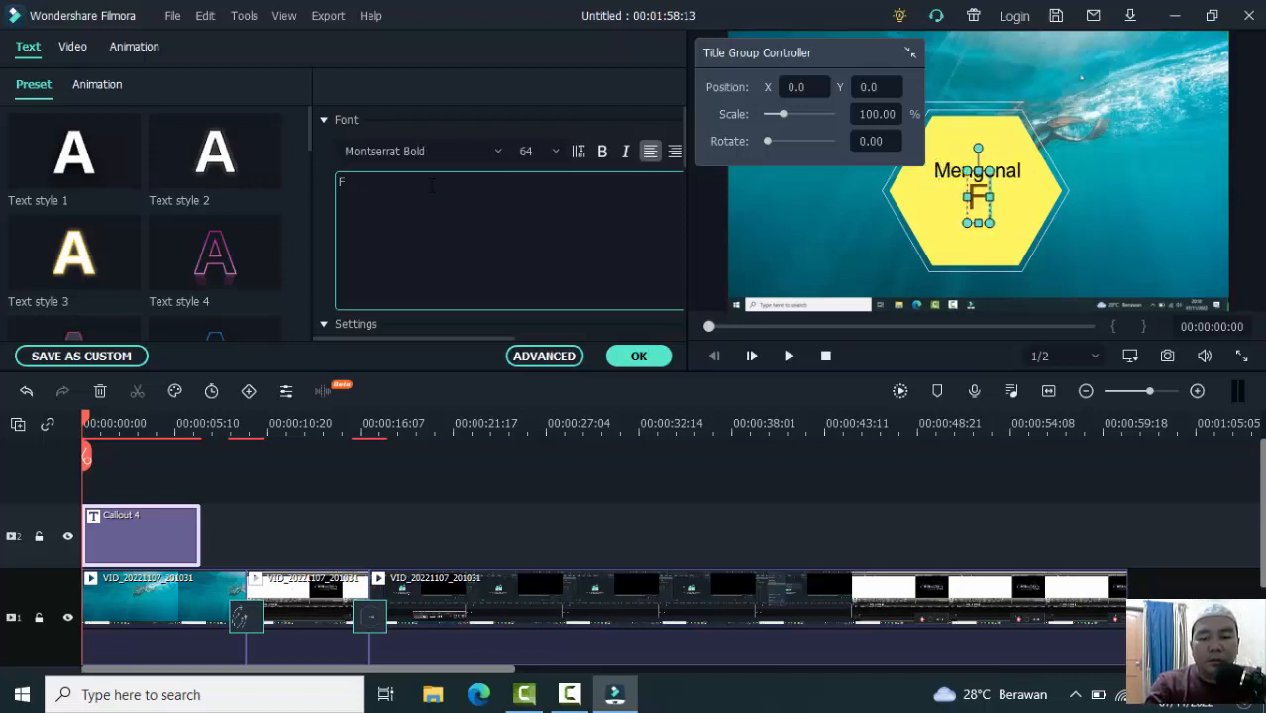
{"action": "type", "text": "il"}
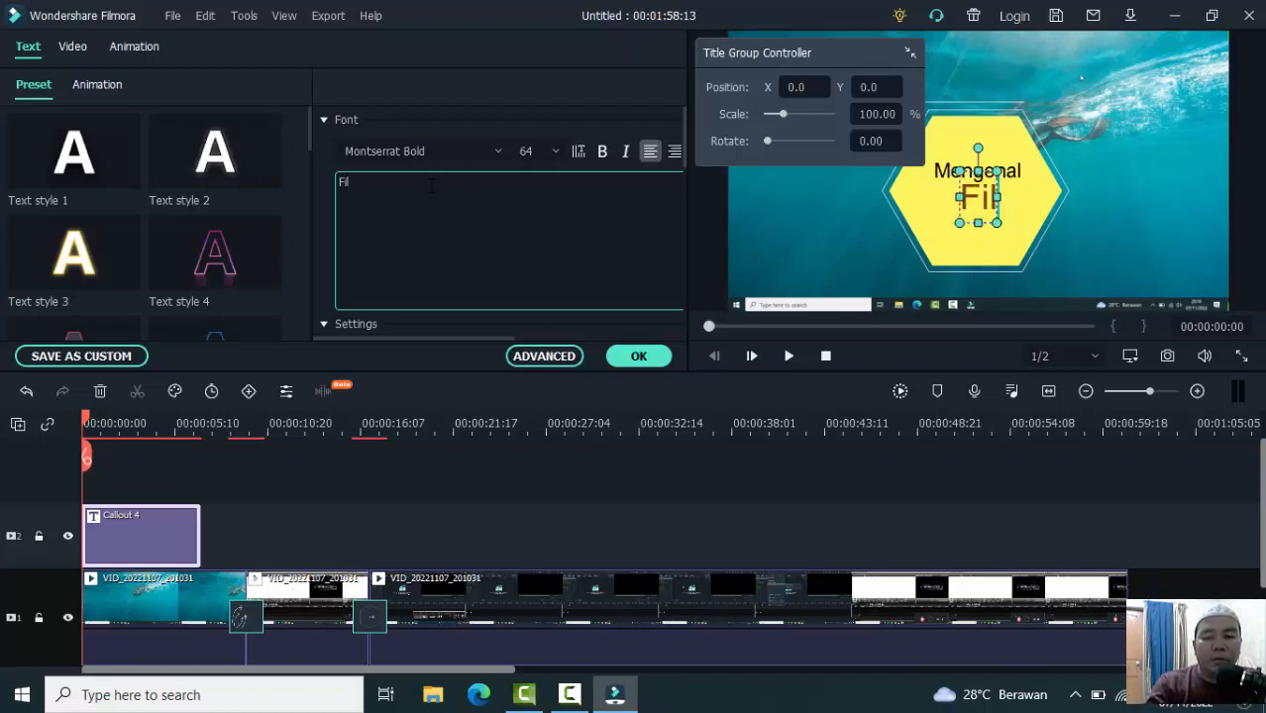
{"action": "type", "text": "emora"}
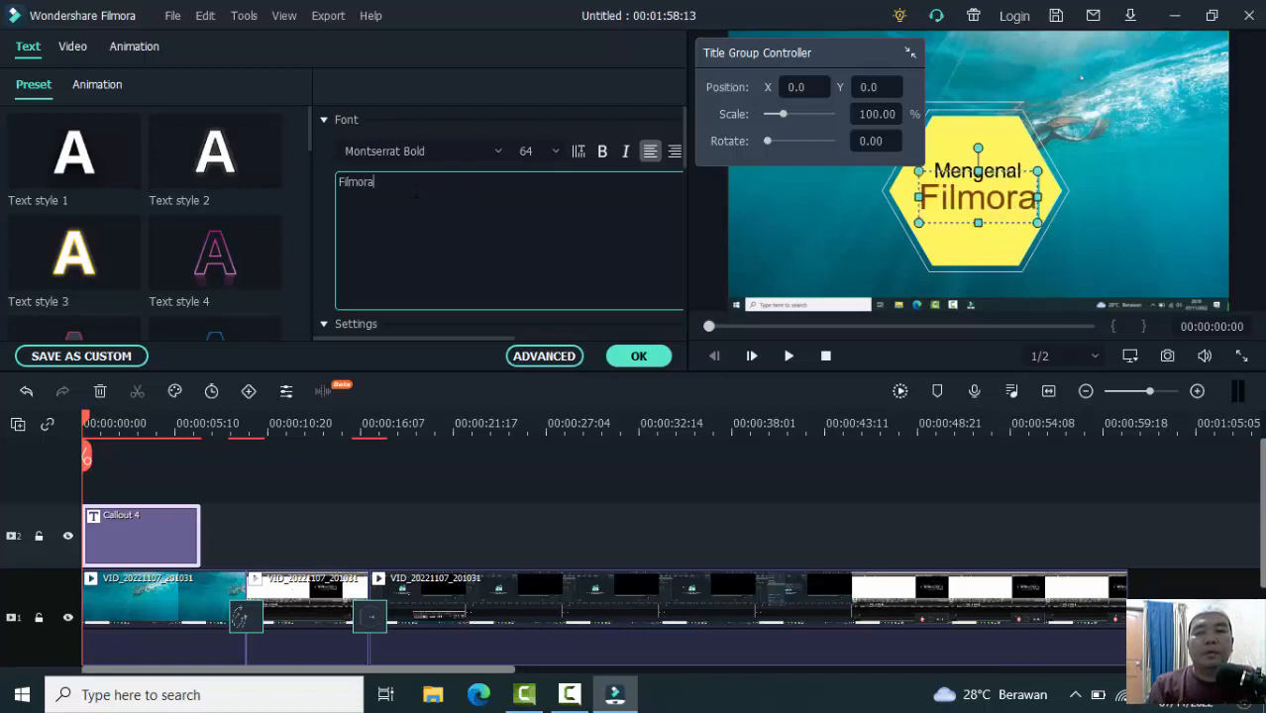
{"action": "left_click", "coordinate": [639, 356]}
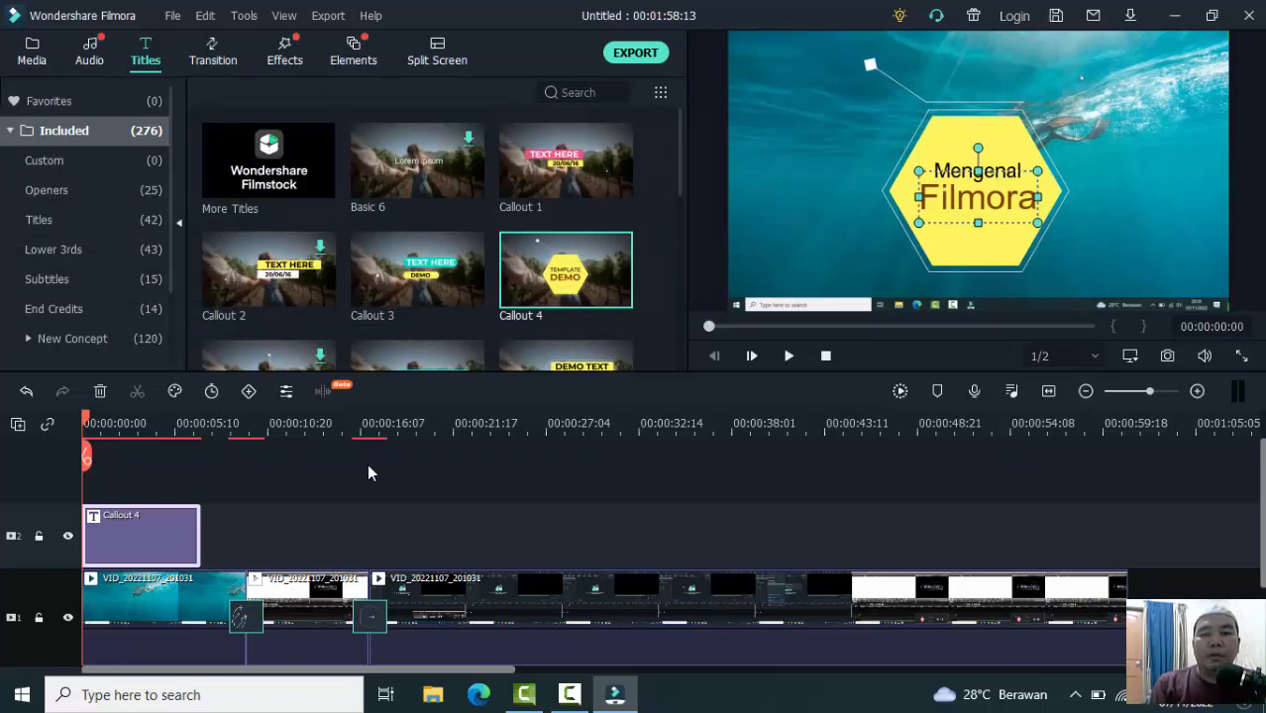
- Play the video from the start to about 00:00:10:20 and add the Default Title directly after Callout 4 on the title track
{"action": "left_click", "coordinate": [788, 356]}
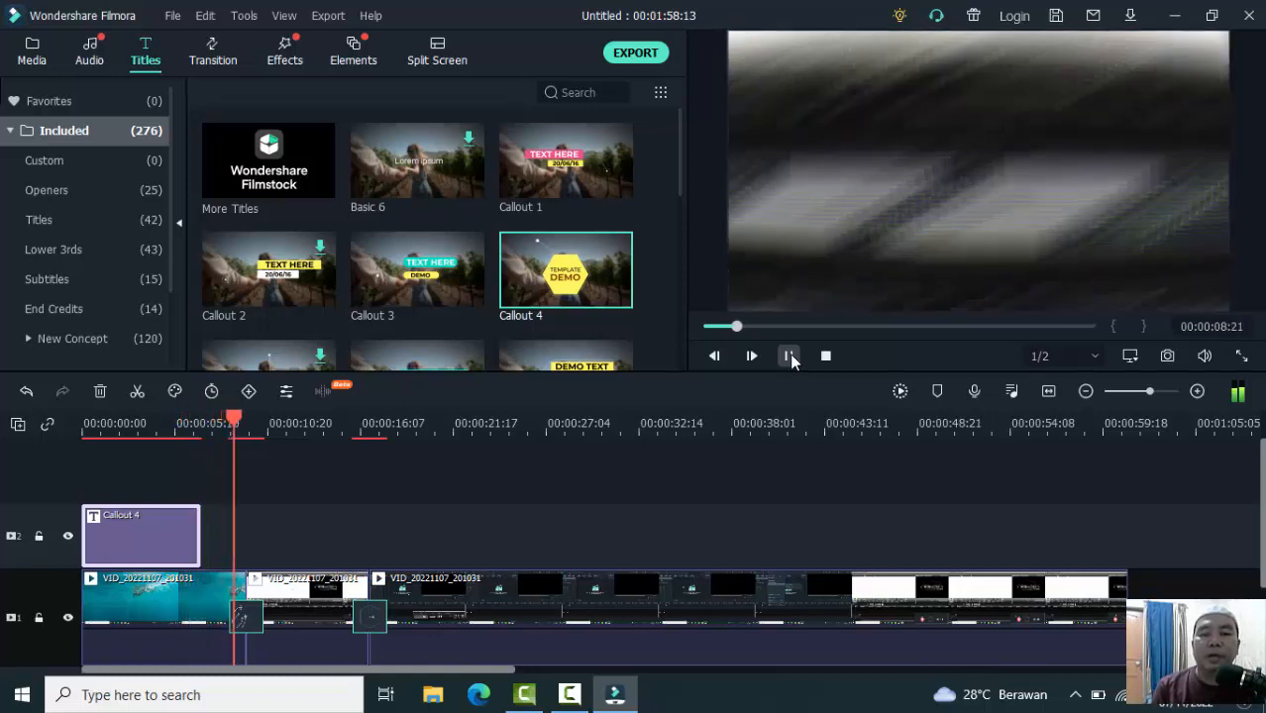
{"action": "left_click", "coordinate": [790, 356]}
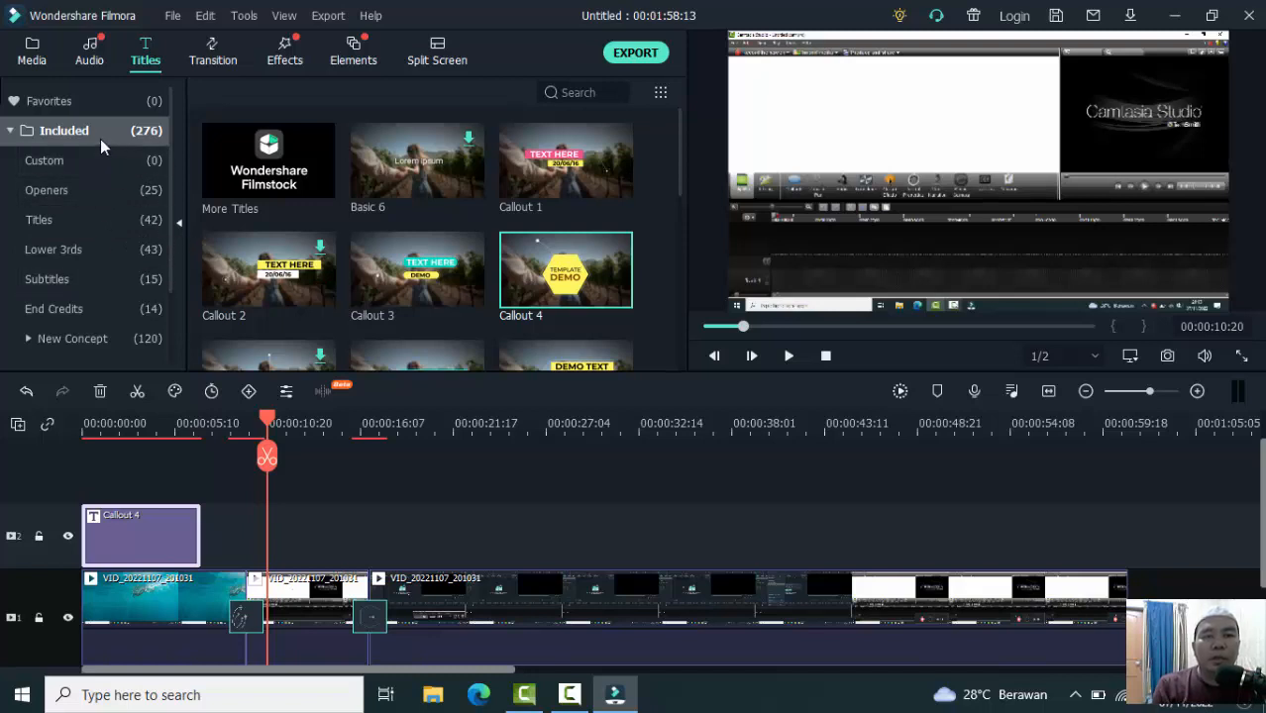
{"action": "left_click", "coordinate": [80, 226]}
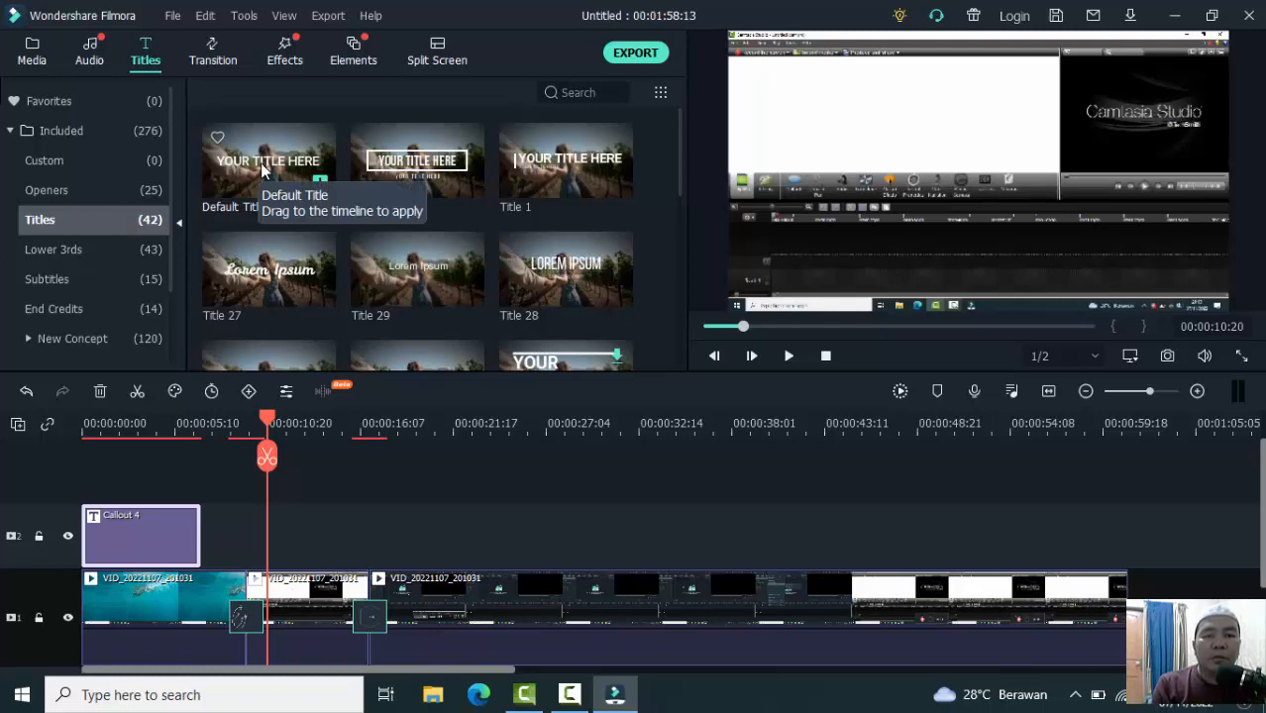
{"action": "left_click_drag", "start_coordinate": [263, 170], "coordinate": [206, 535]}
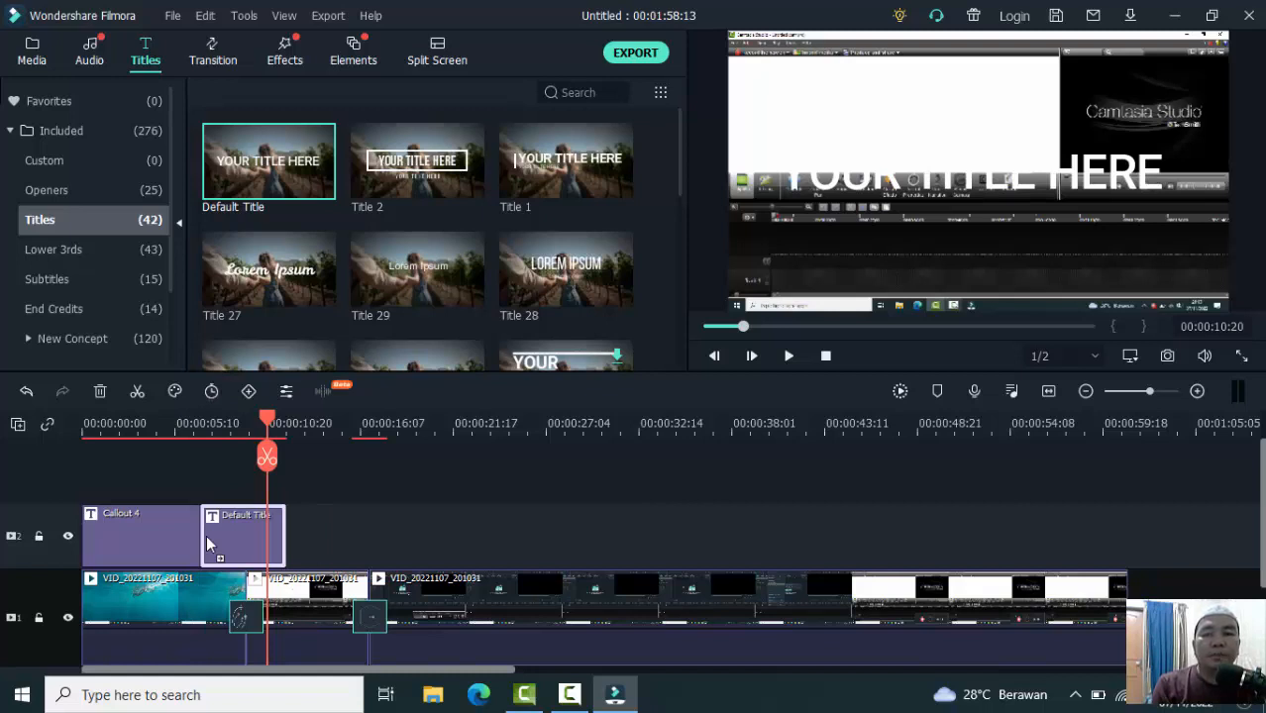
- Open the Default Title for editing and replace its text with "Rekaman diatas Rekaman"
{"action": "double_click", "coordinate": [229, 531]}
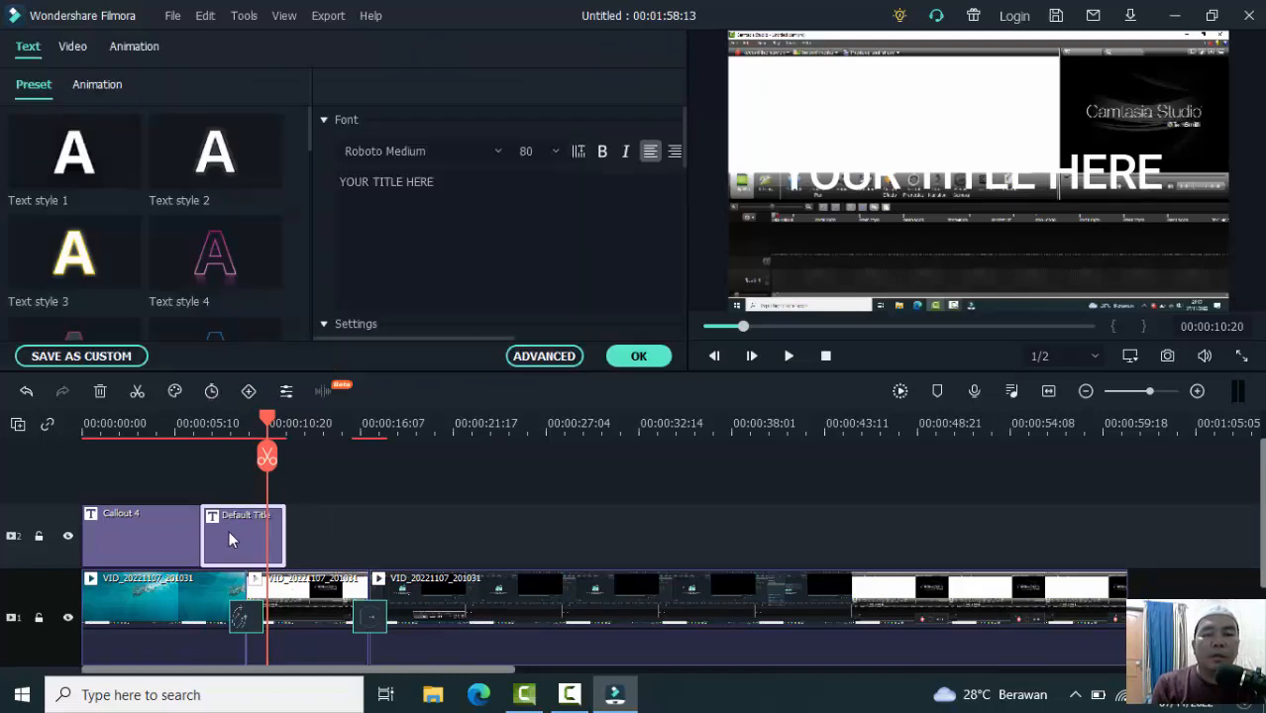
{"action": "left_click", "coordinate": [474, 191]}
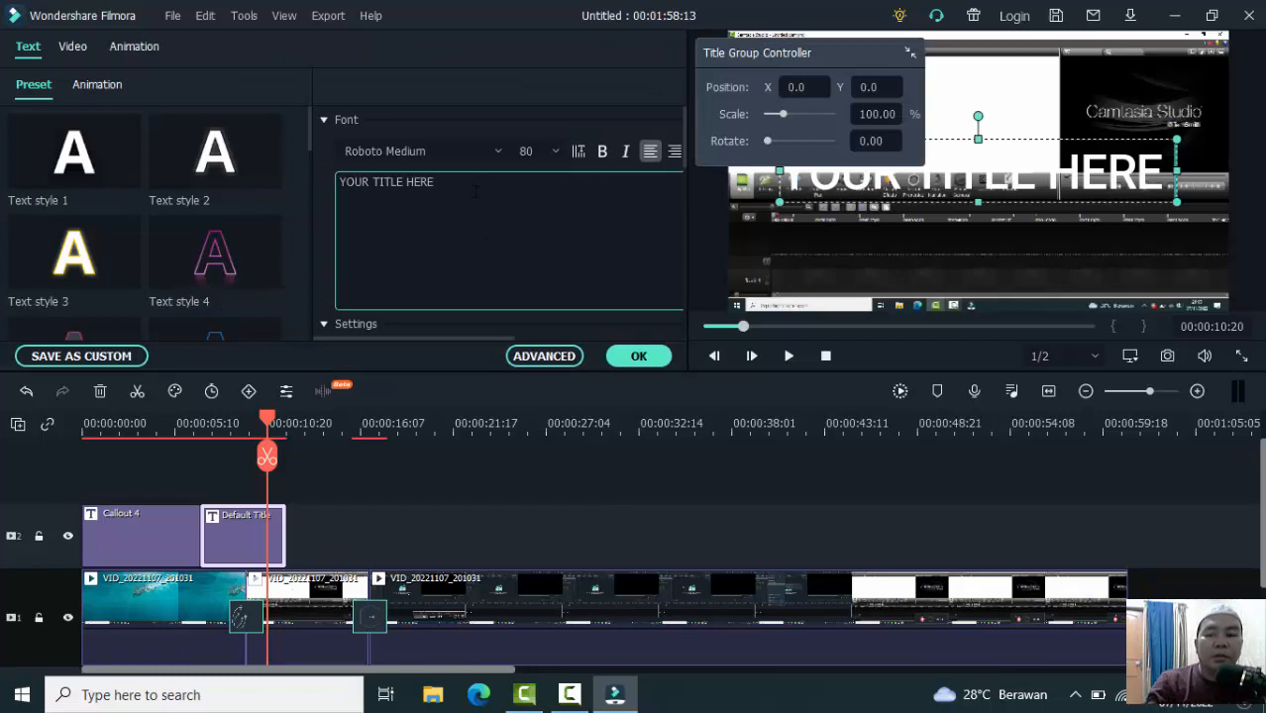
{"action": "key", "text": "BackSpace"}
{"action": "key", "text": "BackSpace"}
{"action": "key", "text": "BackSpace"}
{"action": "key", "text": "BackSpace"}
{"action": "key", "text": "BackSpace"}
{"action": "key", "text": "BackSpace"}
{"action": "key", "text": "BackSpace"}
{"action": "key", "text": "BackSpace"}
{"action": "key", "text": "BackSpace"}
{"action": "key", "text": "BackSpace"}
{"action": "key", "text": "BackSpace"}
{"action": "key", "text": "BackSpace"}
{"action": "key", "text": "BackSpace"}
{"action": "key", "text": "BackSpace"}
{"action": "key", "text": "BackSpace"}
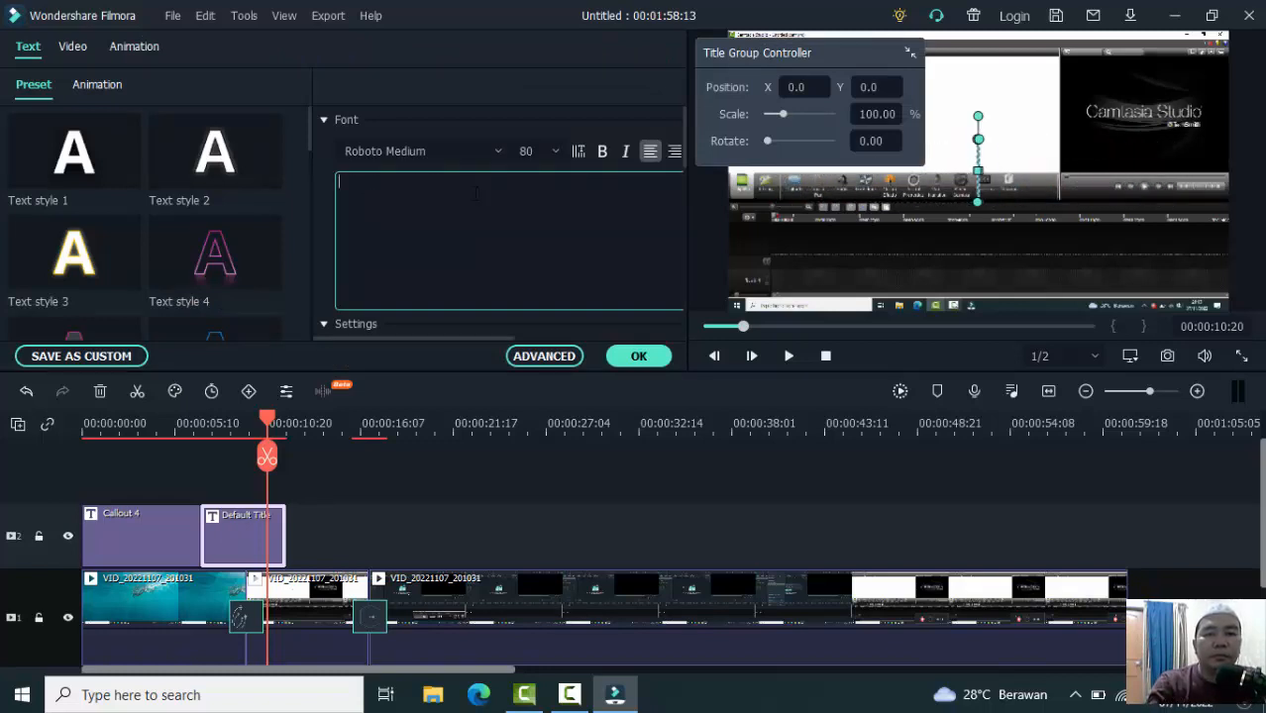
{"action": "type", "text": "Mere"}
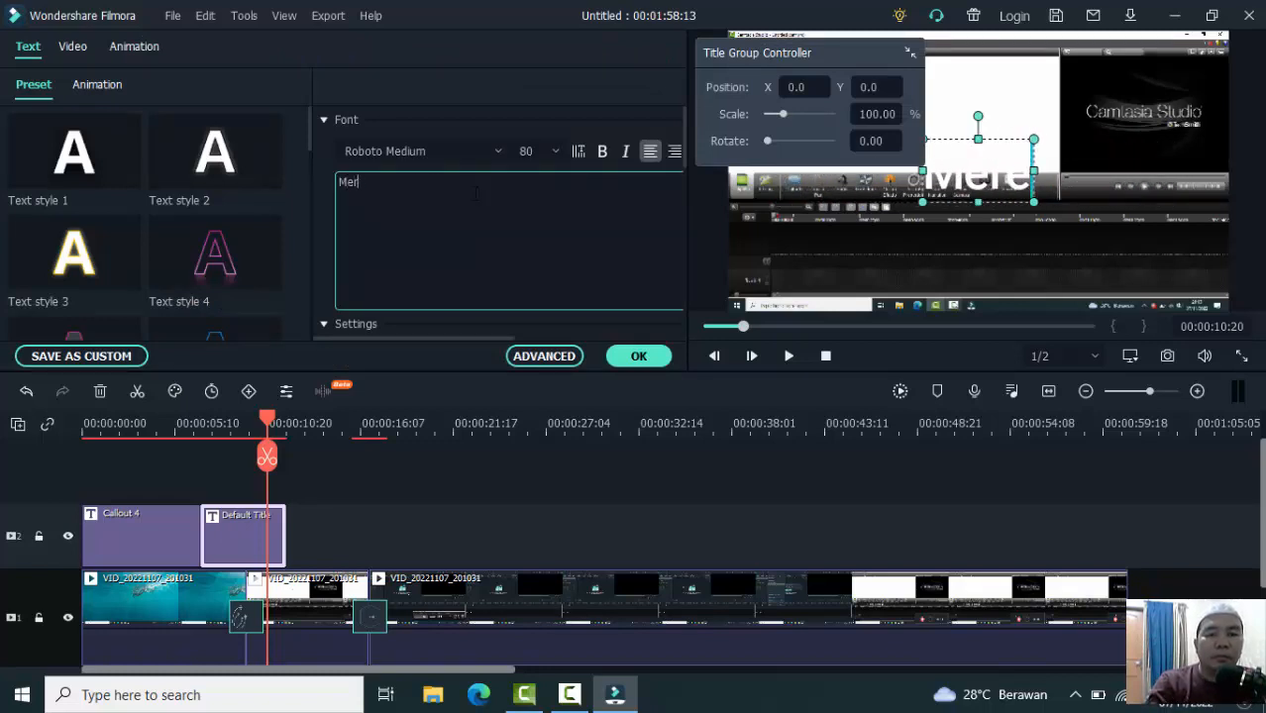
{"action": "key", "text": "BackSpace"}
{"action": "key", "text": "BackSpace"}
{"action": "key", "text": "BackSpace"}
{"action": "key", "text": "BackSpace"}
{"action": "type", "text": "Rek"}
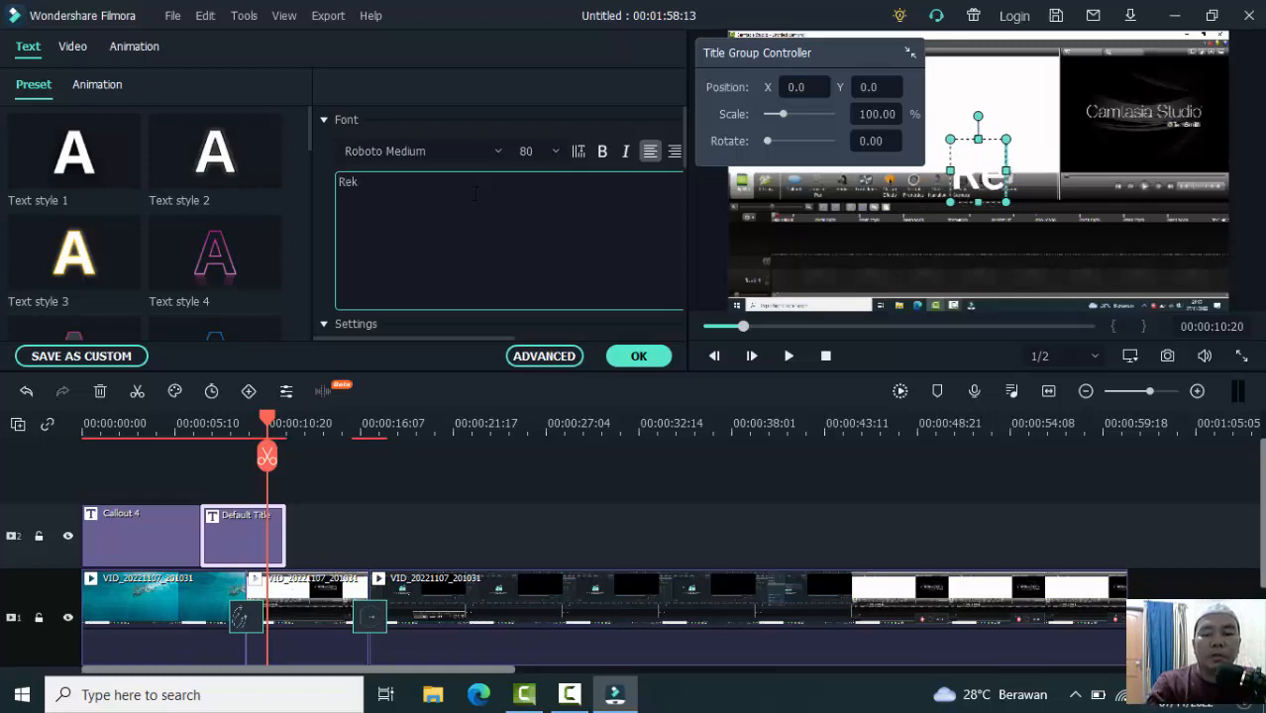
{"action": "type", "text": "aman di"}
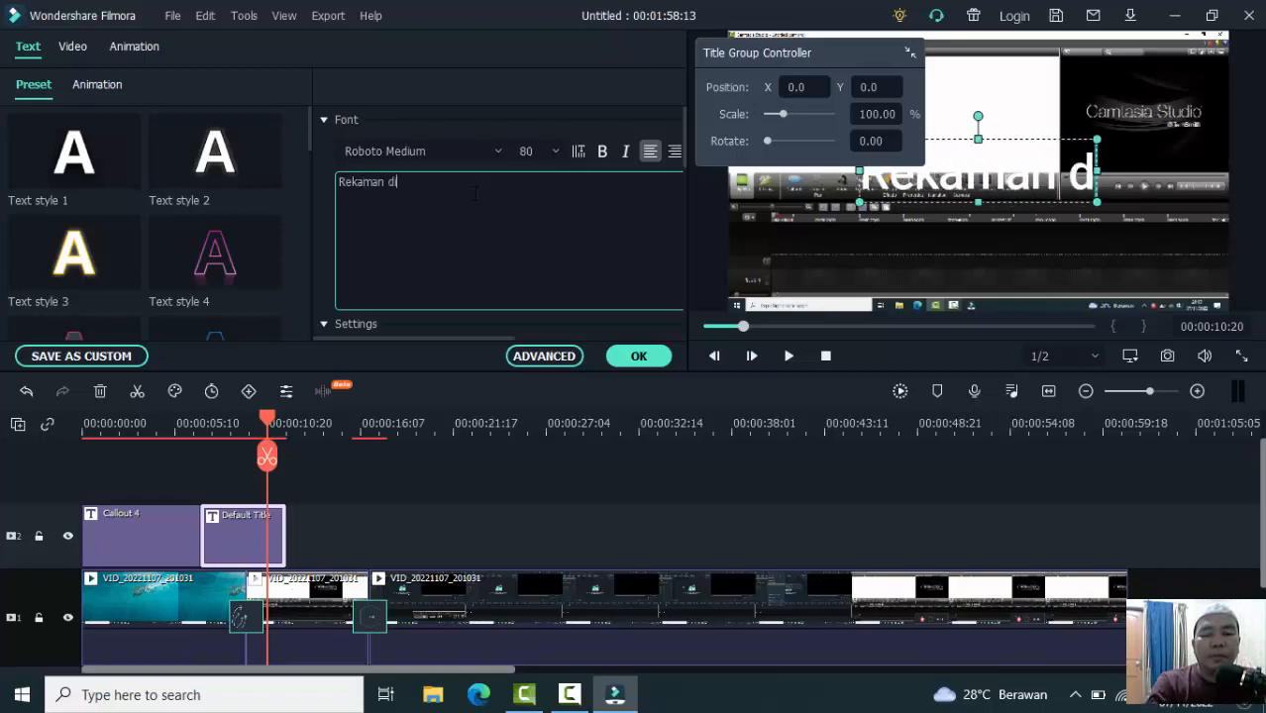
{"action": "type", "text": "atas Re"}
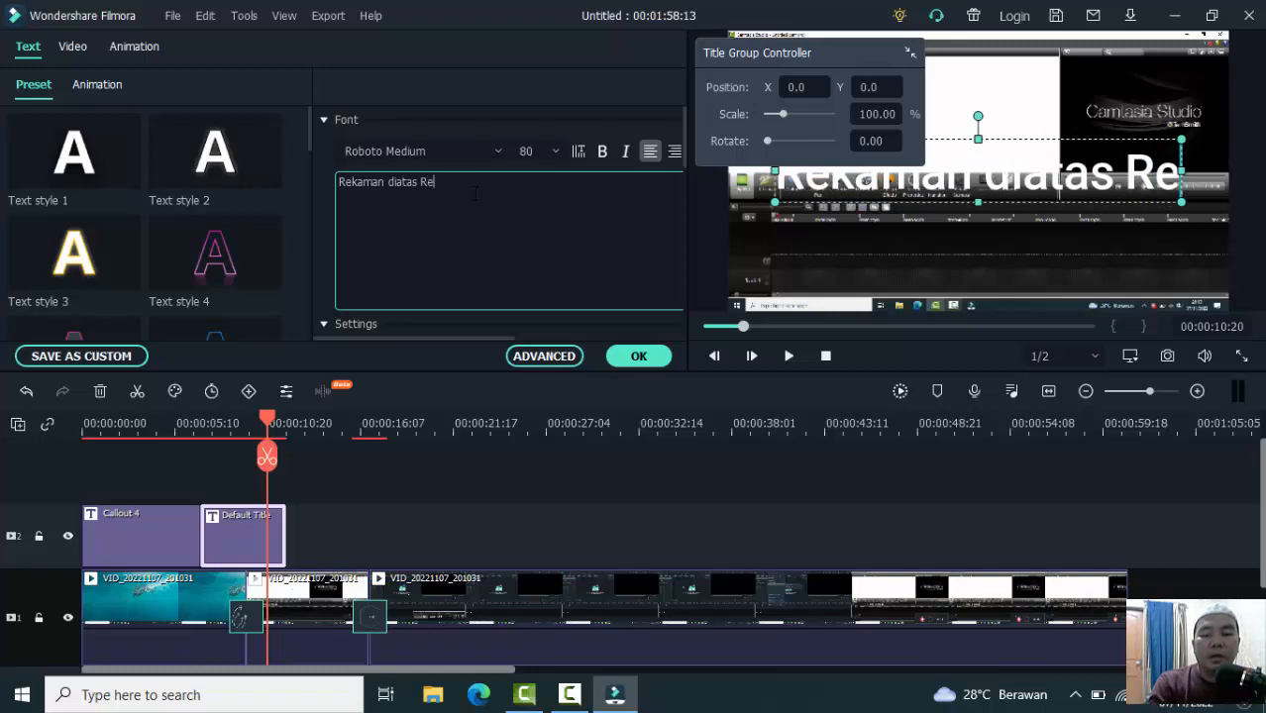
{"action": "type", "text": "kaman"}
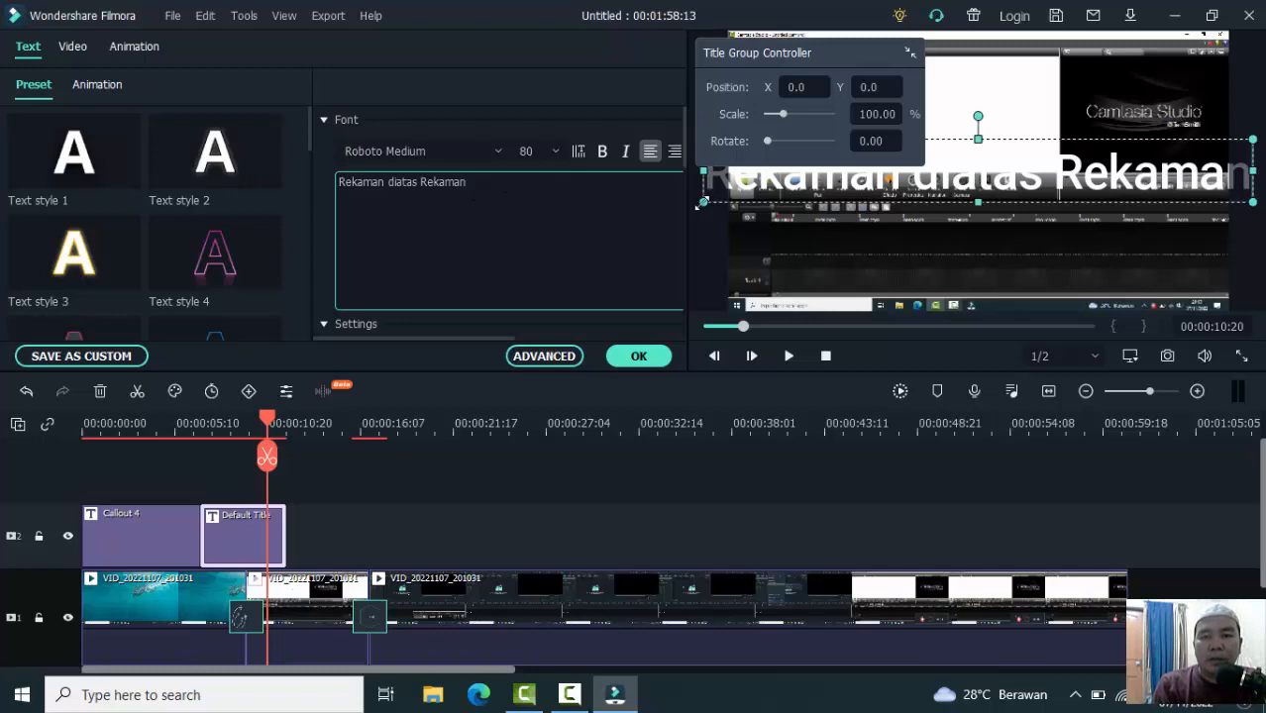
- Shrink the "Rekaman diatas Rekaman" text to fit inside the video frame and apply Text style 8 to it
{"action": "left_click_drag", "start_coordinate": [706, 201], "coordinate": [829, 188]}
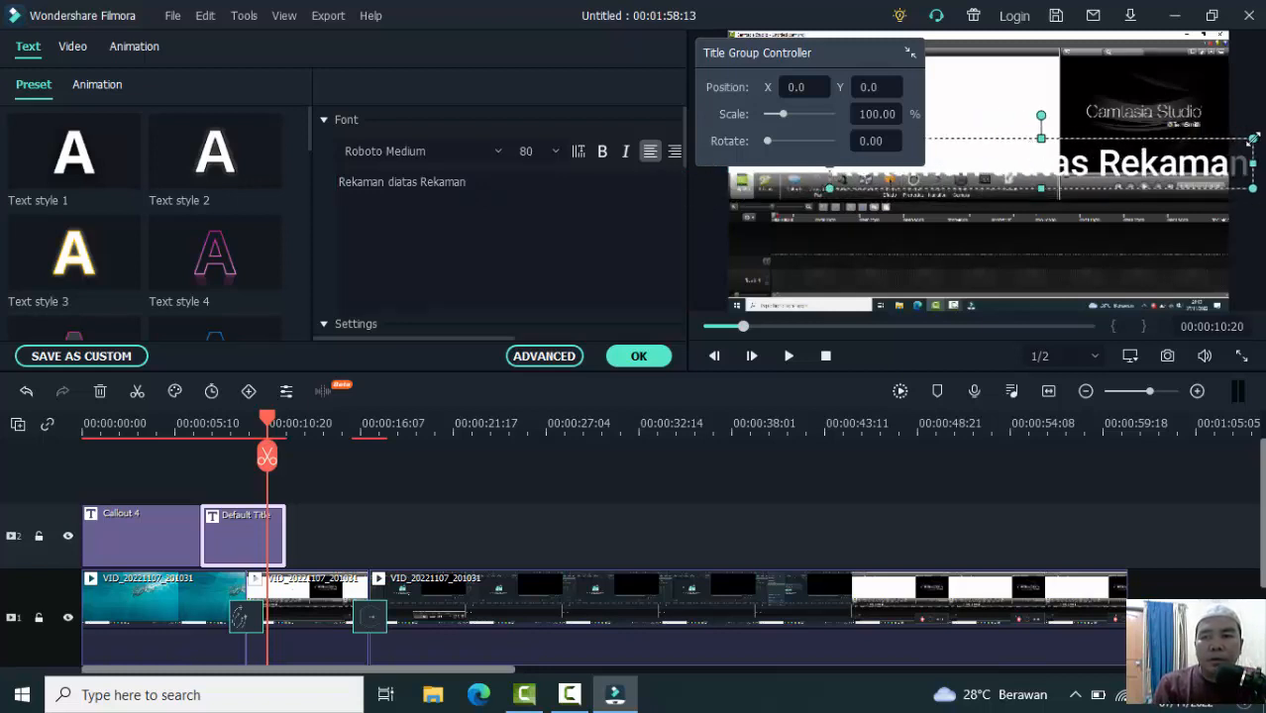
{"action": "left_click_drag", "start_coordinate": [1206, 137], "coordinate": [1067, 142]}
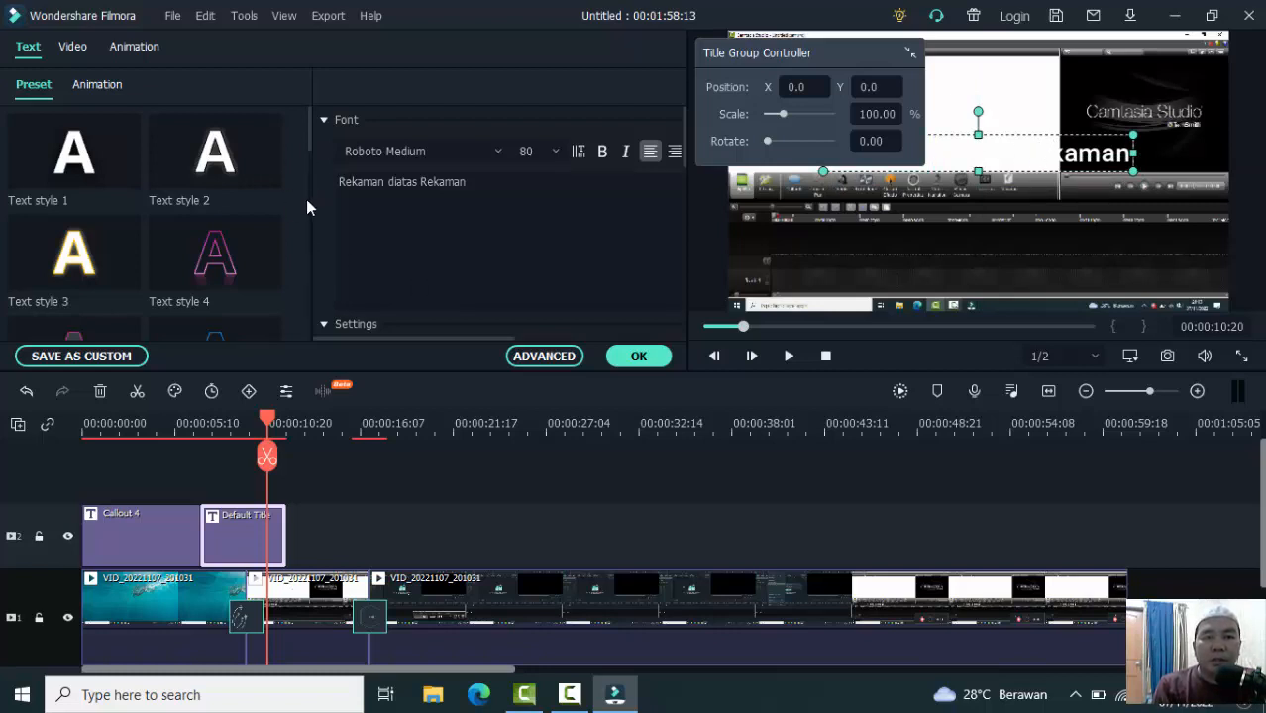
{"action": "scroll", "coordinate": [309, 206], "scroll_direction": "down", "scroll_amount": 2}
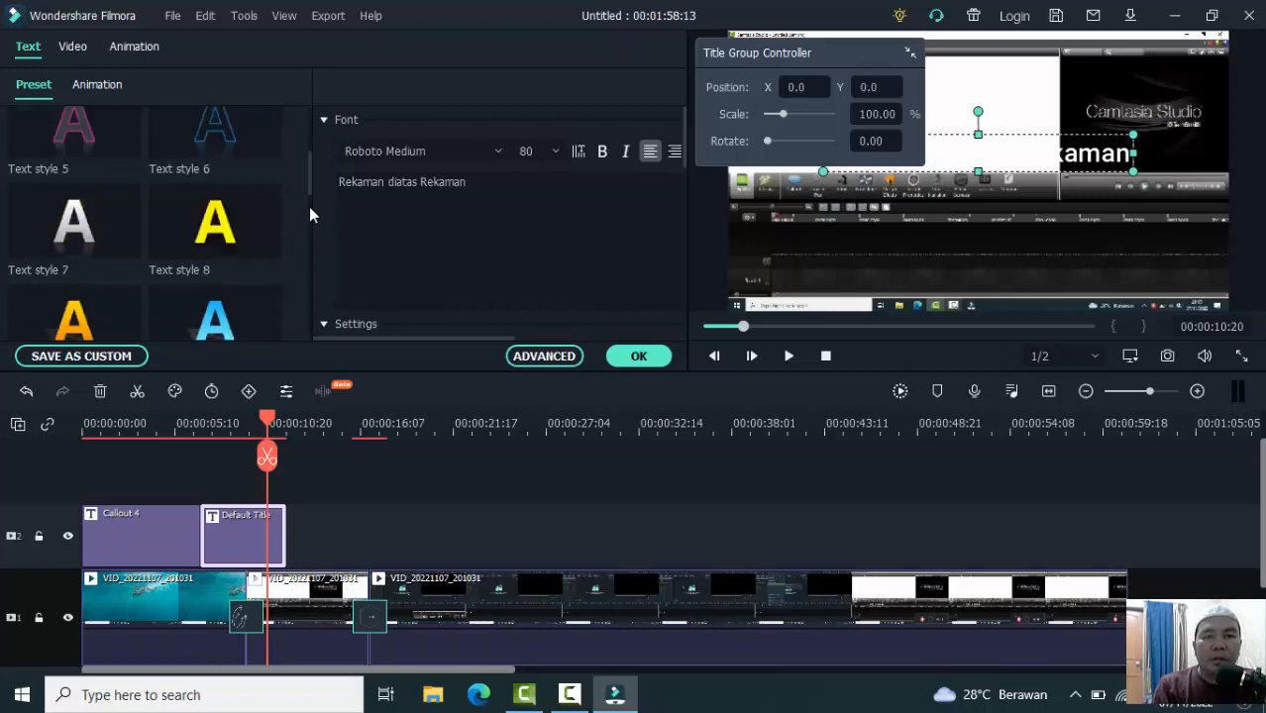
{"action": "left_click", "coordinate": [256, 218]}
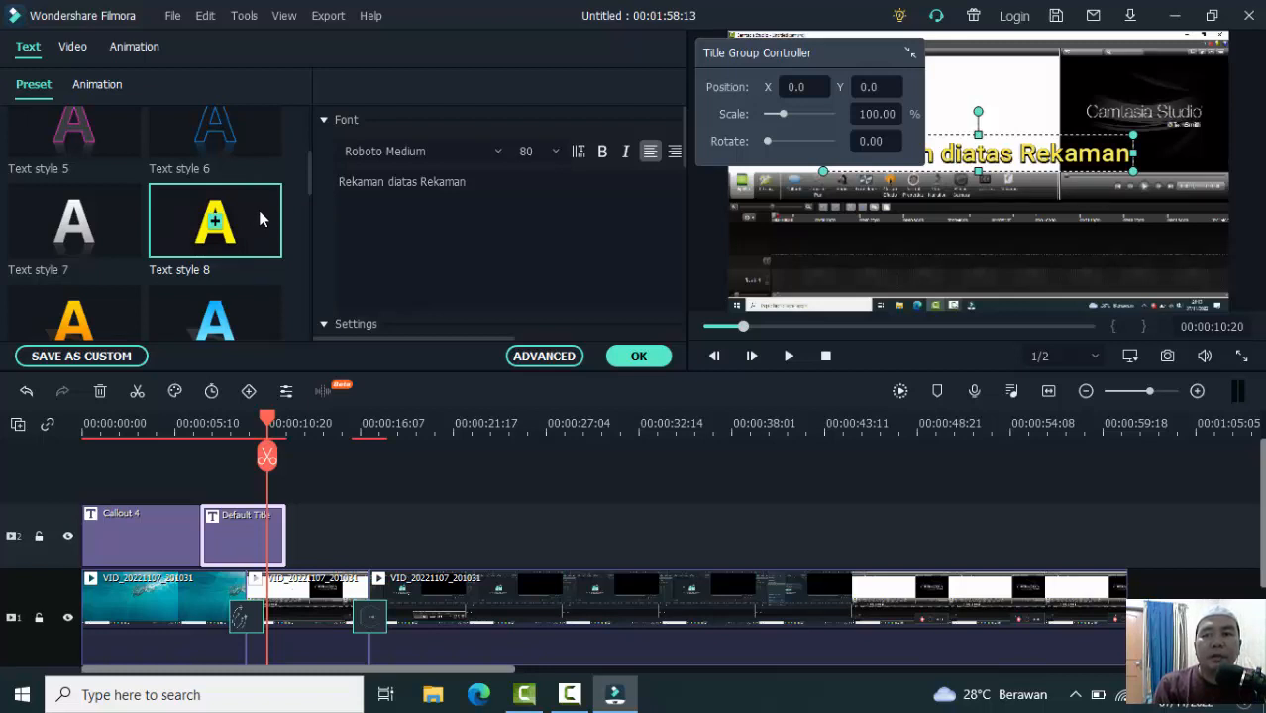
{"action": "left_click", "coordinate": [654, 357]}
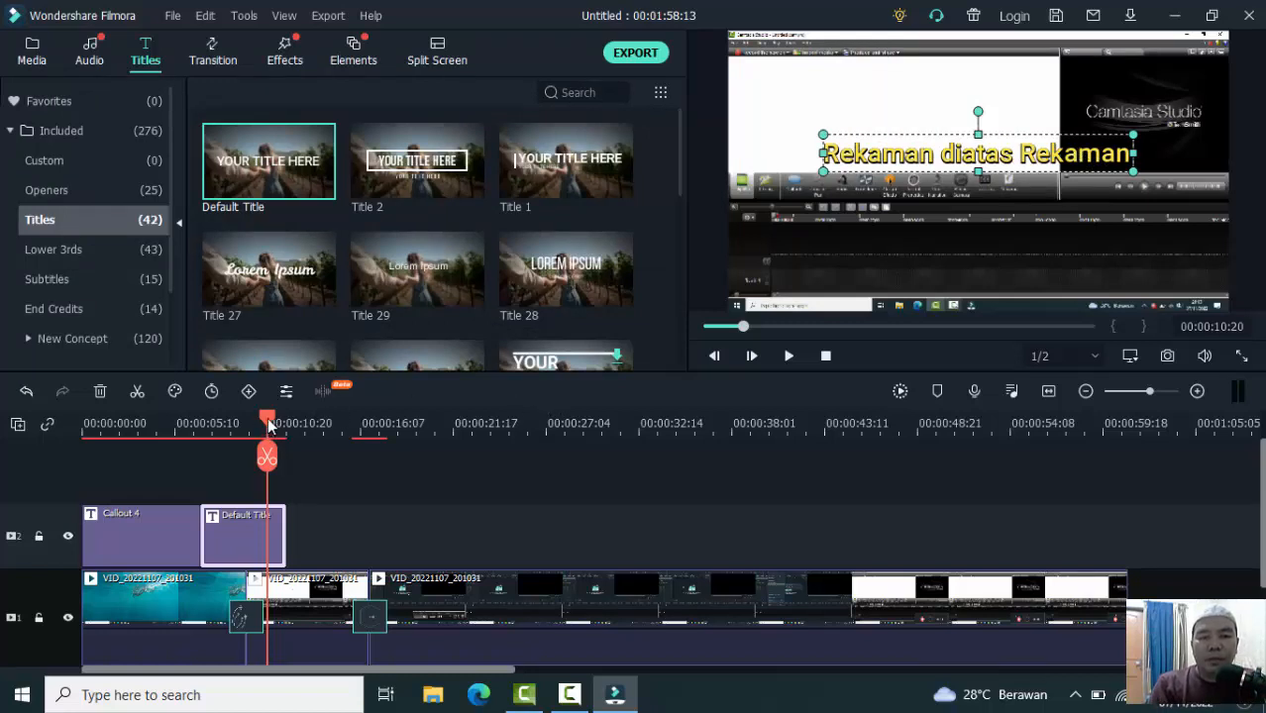
- Play the video from 00:00:06:09 through the Default Title to check it, and return the playhead to 00:00:08:12
{"action": "left_click_drag", "start_coordinate": [267, 420], "coordinate": [193, 433]}
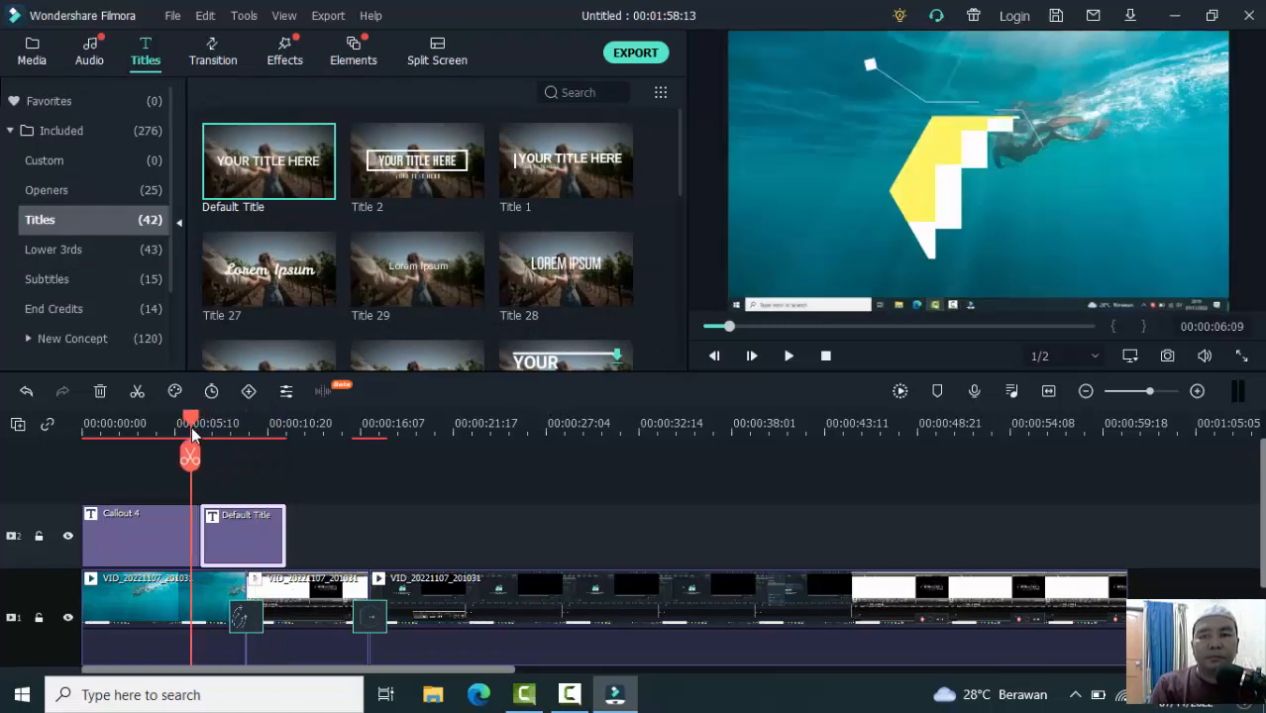
{"action": "left_click", "coordinate": [789, 363]}
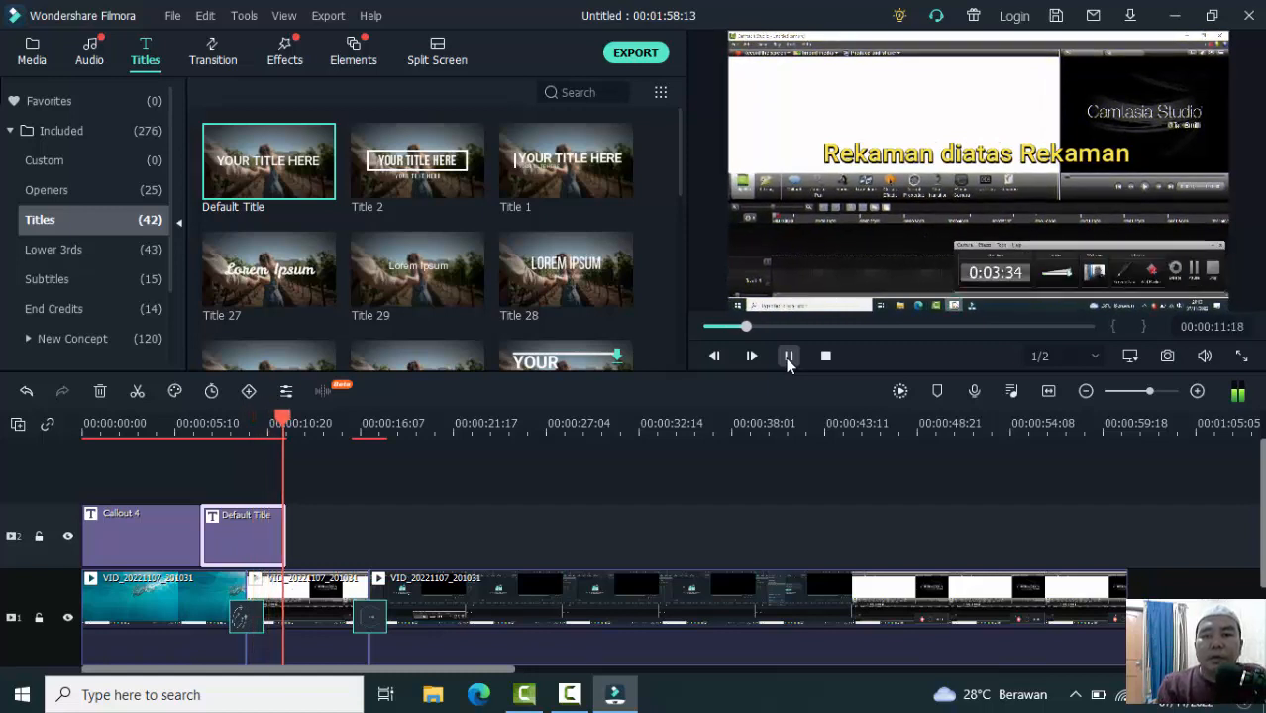
{"action": "left_click", "coordinate": [789, 363]}
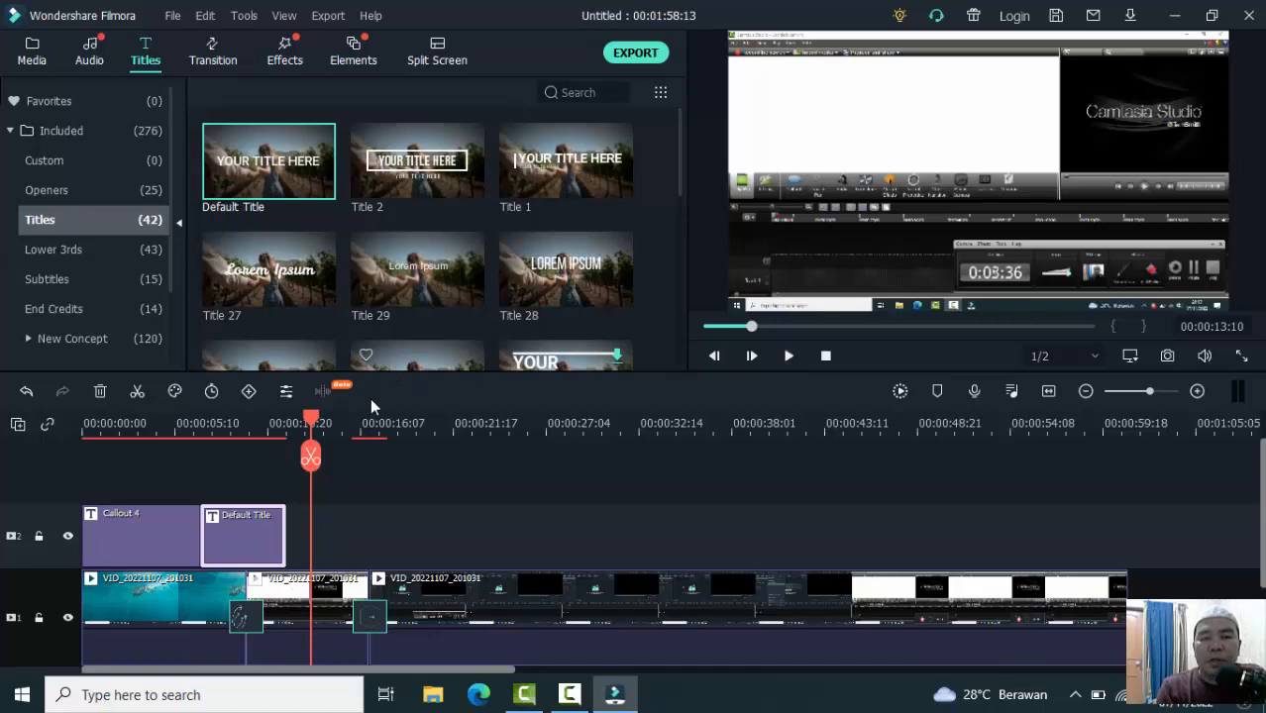
{"action": "left_click_drag", "start_coordinate": [311, 426], "coordinate": [228, 446]}
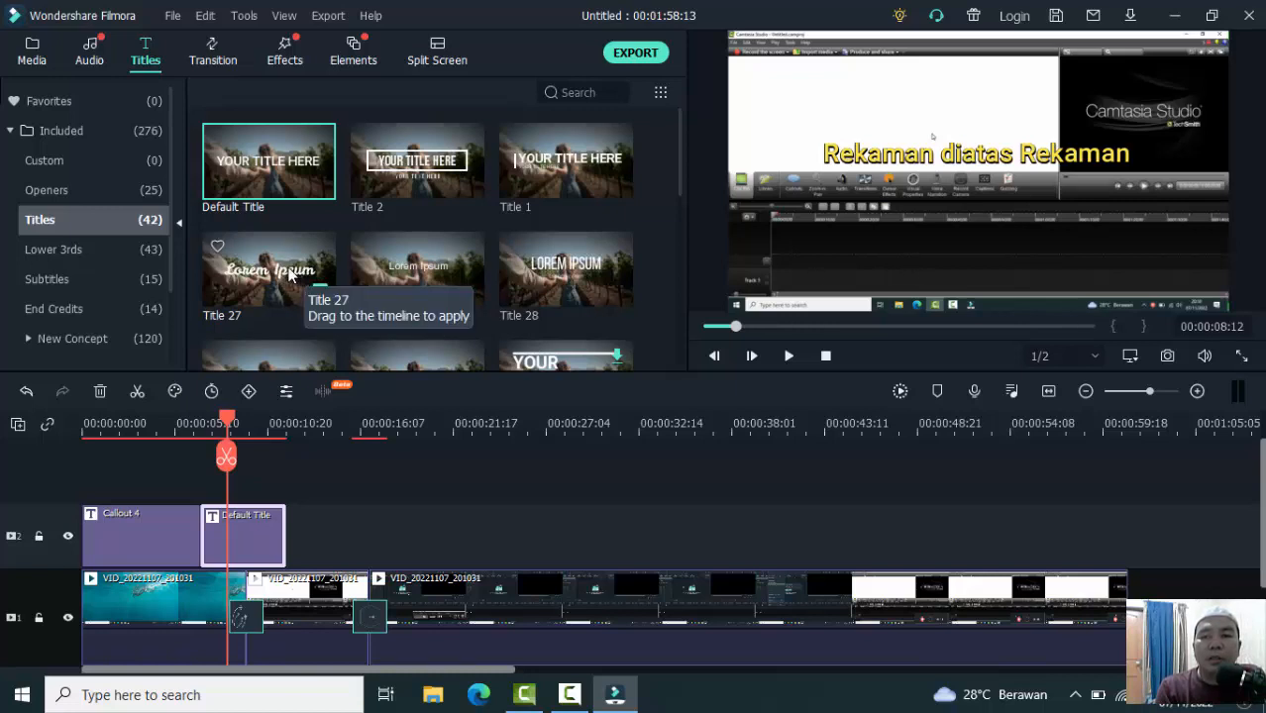
- Add Title 27 on a new track aligned directly above the Default Title, and move its text below the yellow text in the frame
{"action": "left_click_drag", "start_coordinate": [289, 275], "coordinate": [255, 479]}
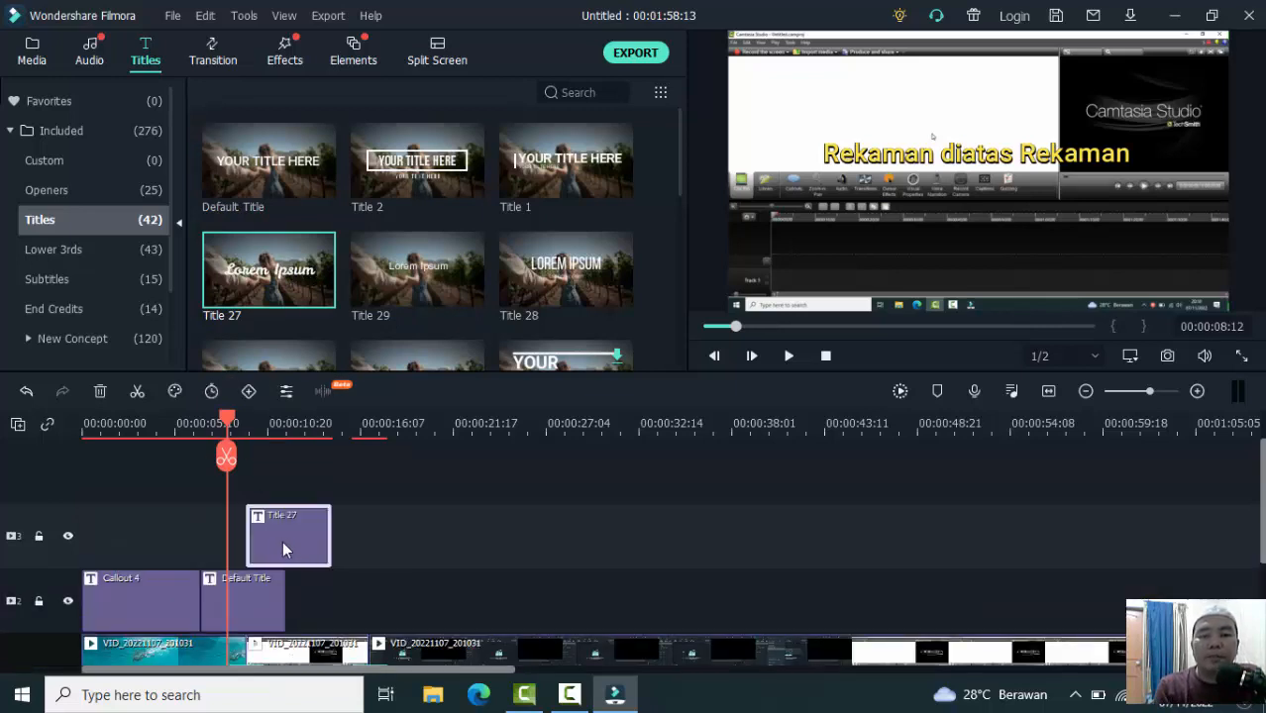
{"action": "left_click_drag", "start_coordinate": [283, 541], "coordinate": [245, 548]}
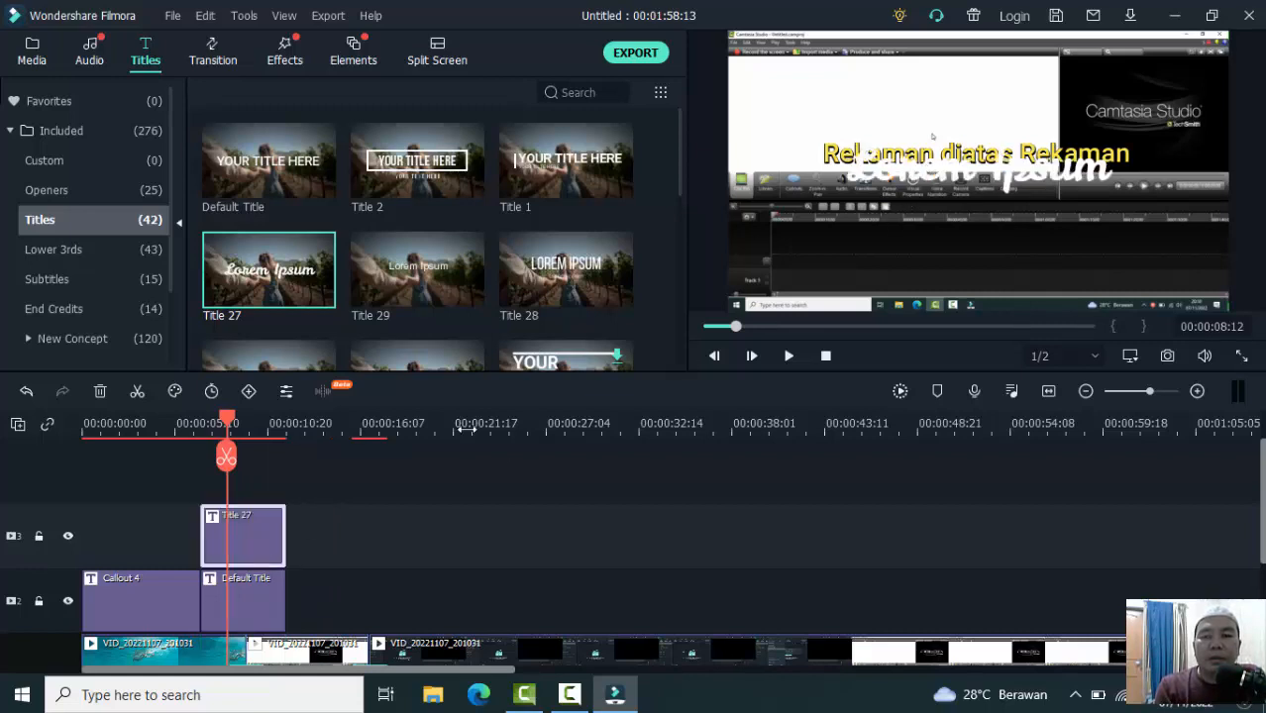
{"action": "left_click", "coordinate": [1010, 188]}
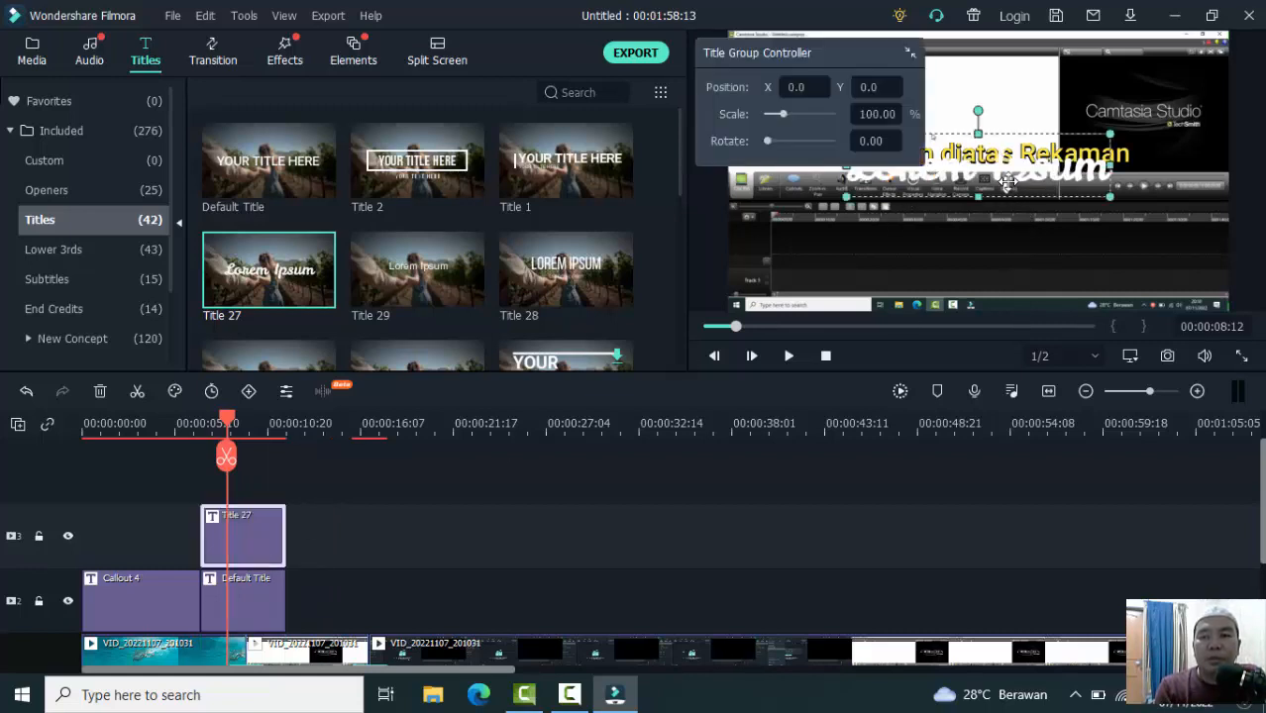
{"action": "left_click_drag", "start_coordinate": [1010, 188], "coordinate": [1002, 257]}
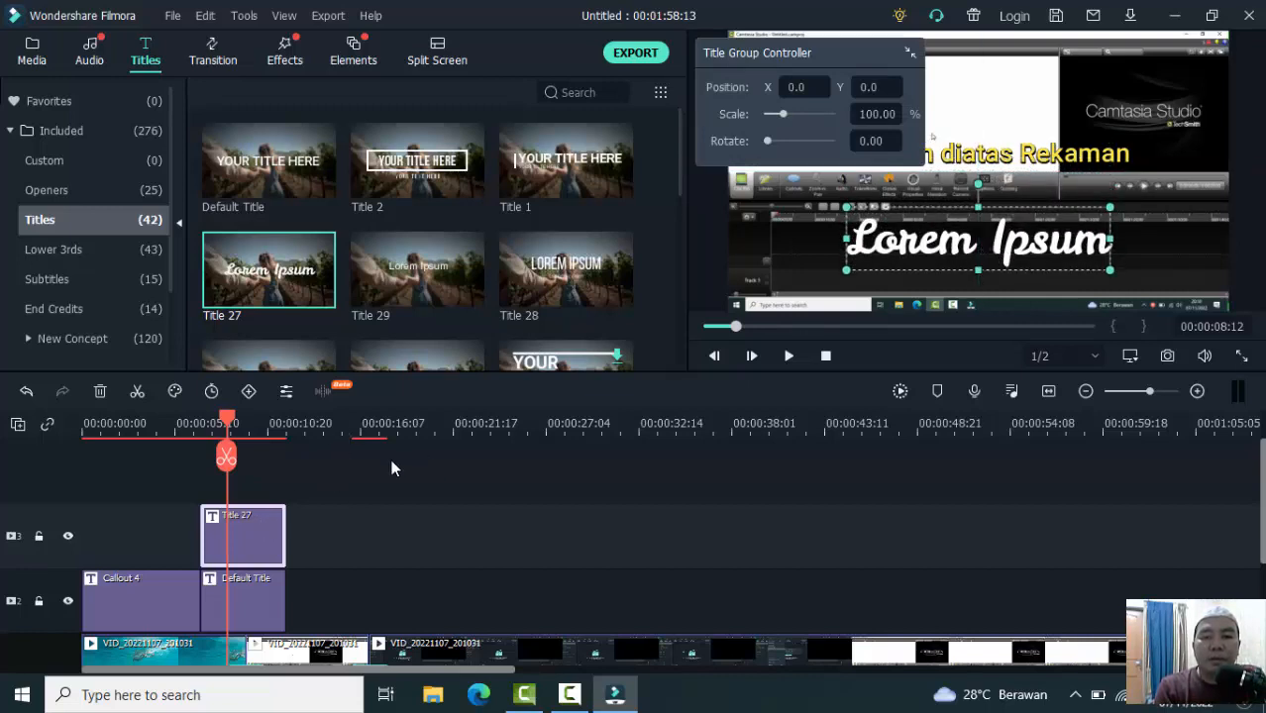
- Replace the Title 27 text with "ini layer berikutnya" and apply the title changes
{"action": "double_click", "coordinate": [248, 535]}
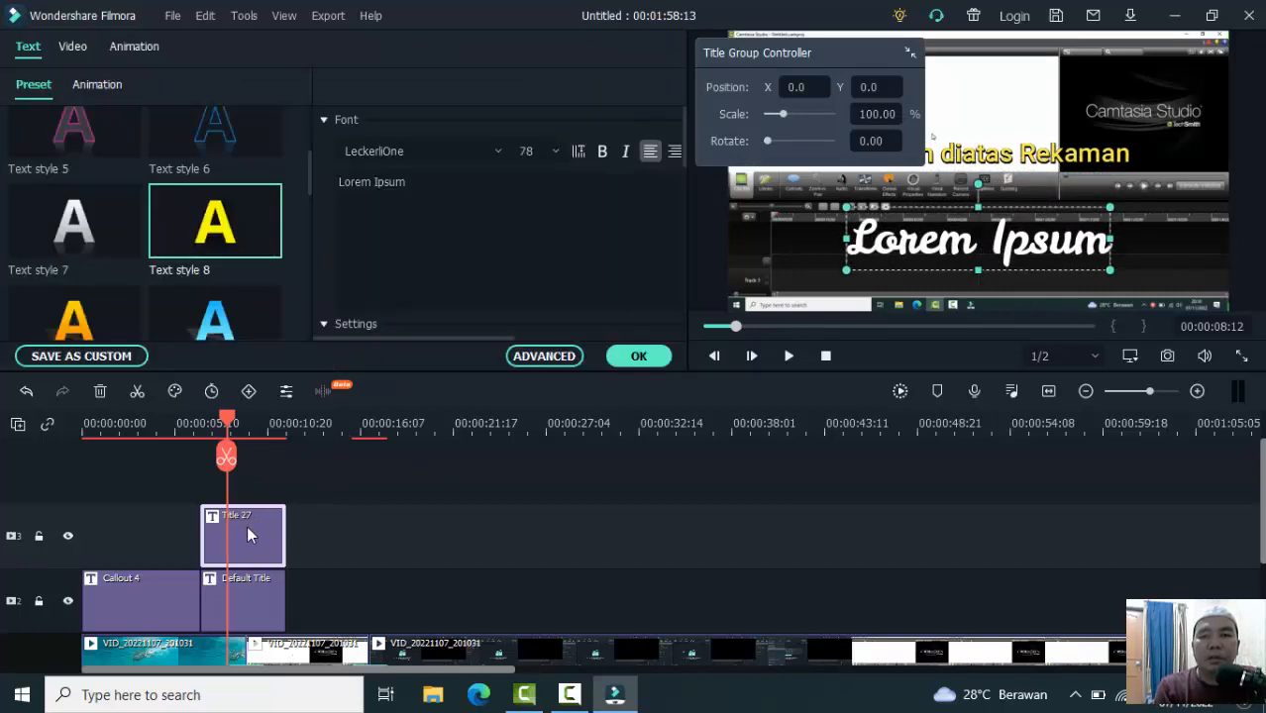
{"action": "left_click", "coordinate": [465, 190]}
{"action": "key", "text": "BackSpace"}
{"action": "key", "text": "BackSpace"}
{"action": "key", "text": "BackSpace"}
{"action": "key", "text": "BackSpace"}
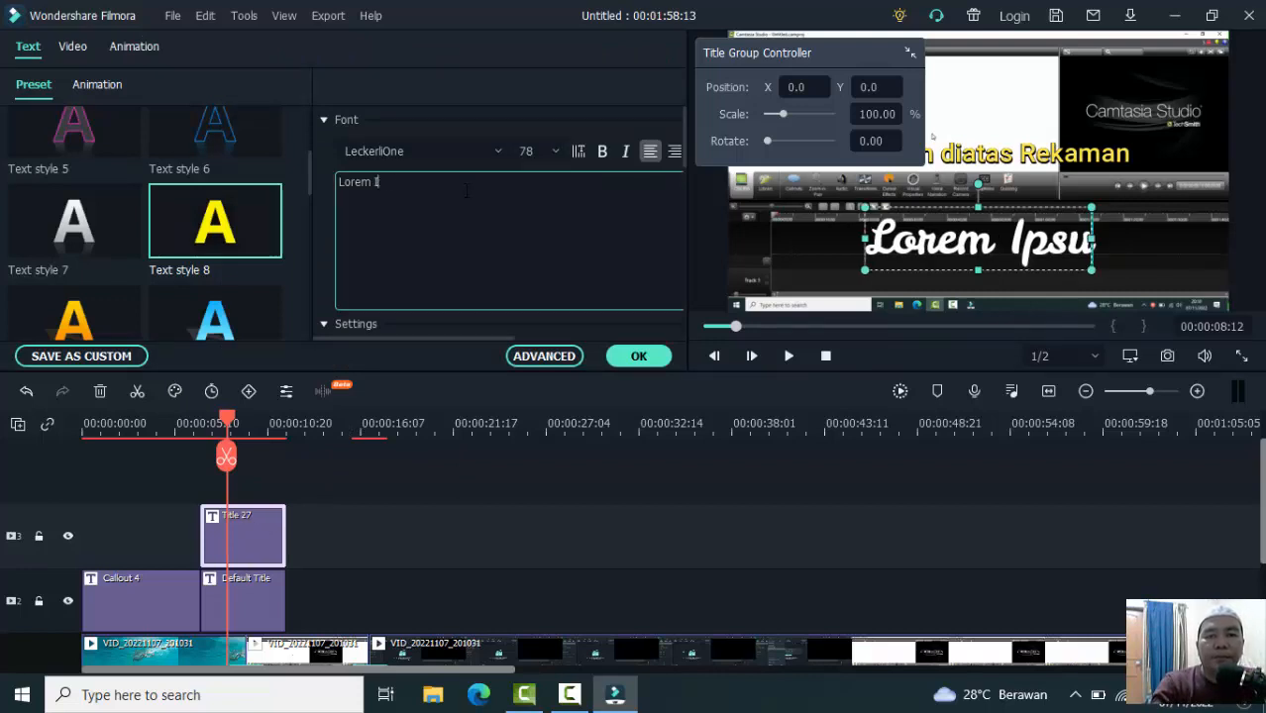
{"action": "key", "text": "BackSpace"}
{"action": "key", "text": "BackSpace"}
{"action": "key", "text": "BackSpace"}
{"action": "key", "text": "BackSpace"}
{"action": "key", "text": "BackSpace"}
{"action": "key", "text": "BackSpace"}
{"action": "key", "text": "BackSpace"}
{"action": "type", "text": "ini layer"}
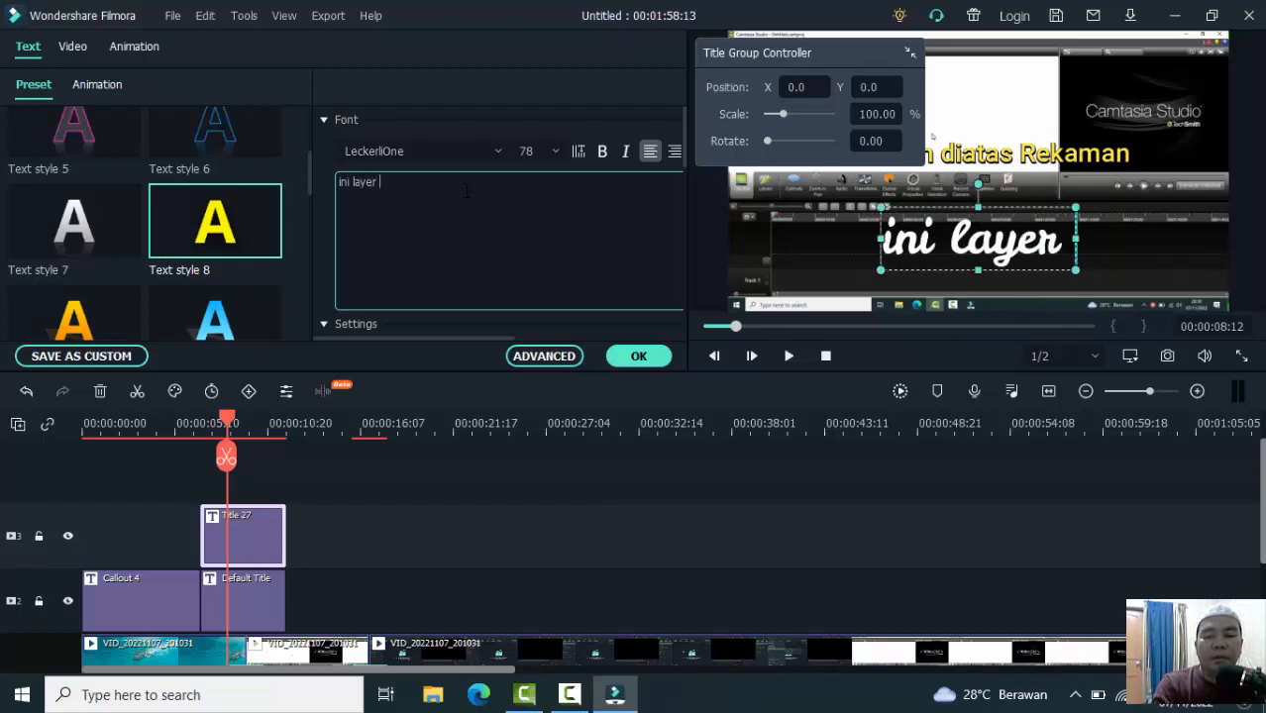
{"action": "type", "text": " berikutnya"}
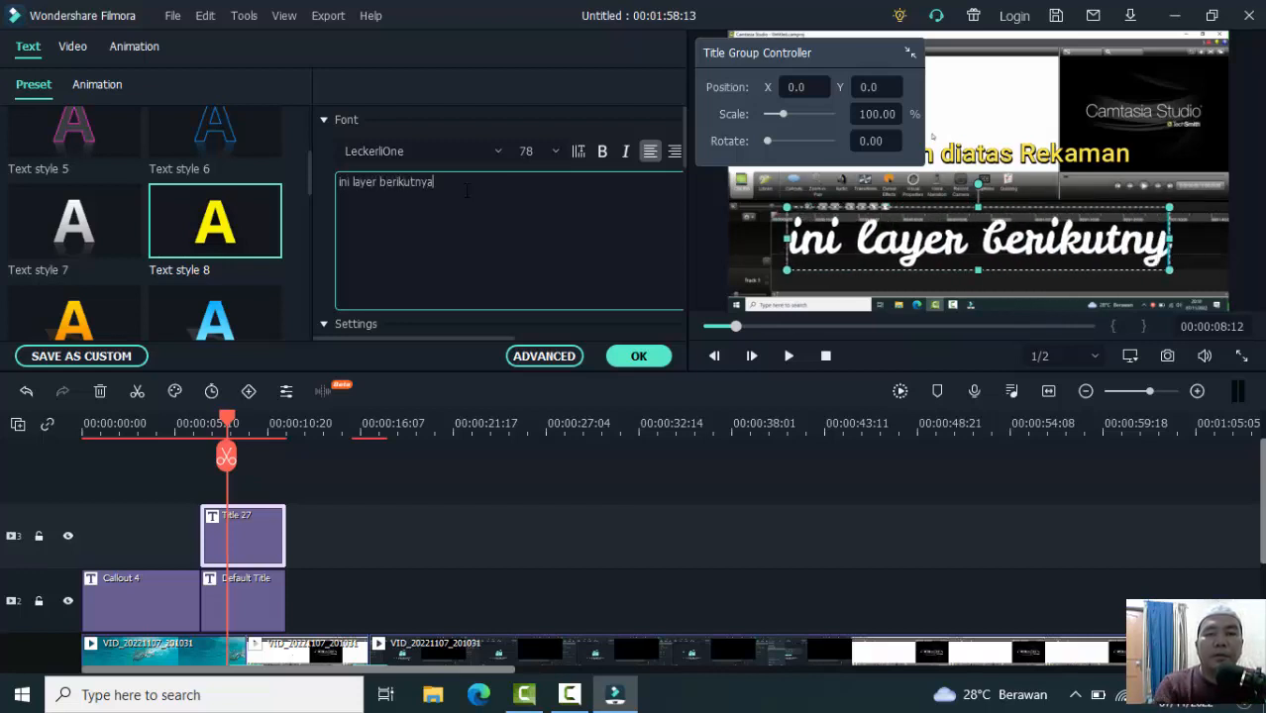
{"action": "left_click", "coordinate": [639, 356]}
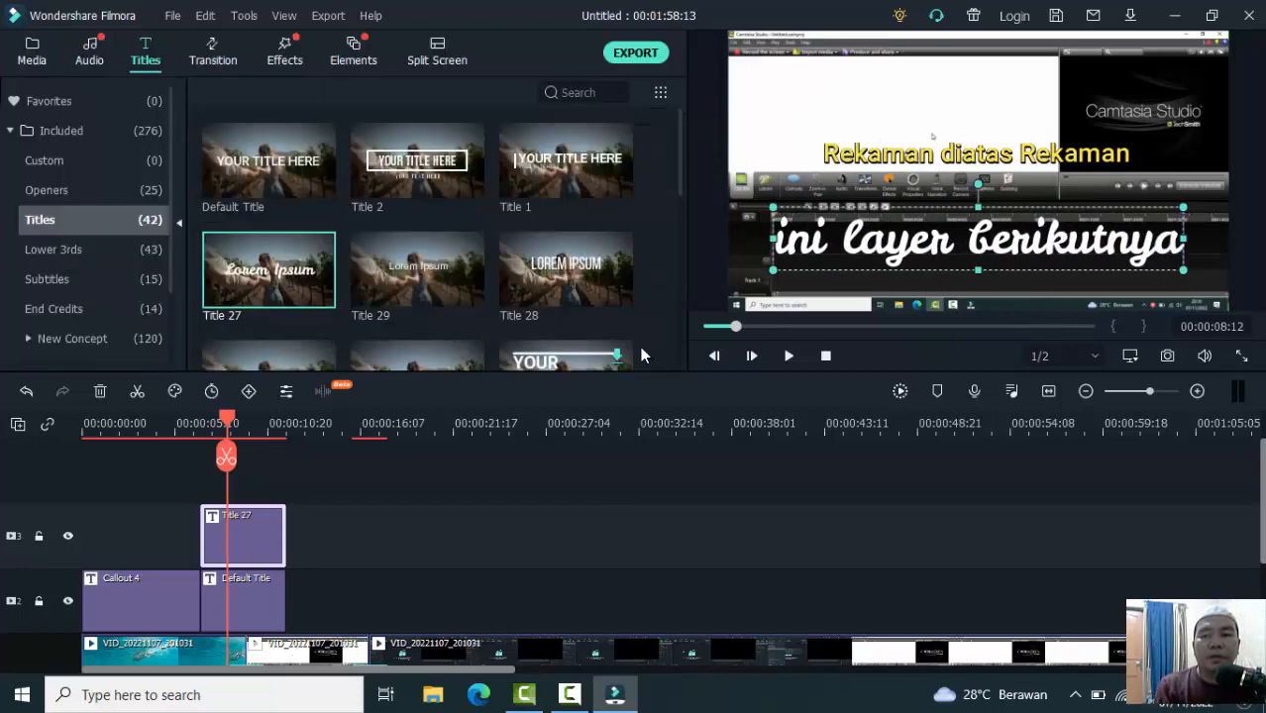
- Reopen the "ini layer berikutnya" title for editing and apply Text style 12 to it
{"action": "double_click", "coordinate": [922, 242]}
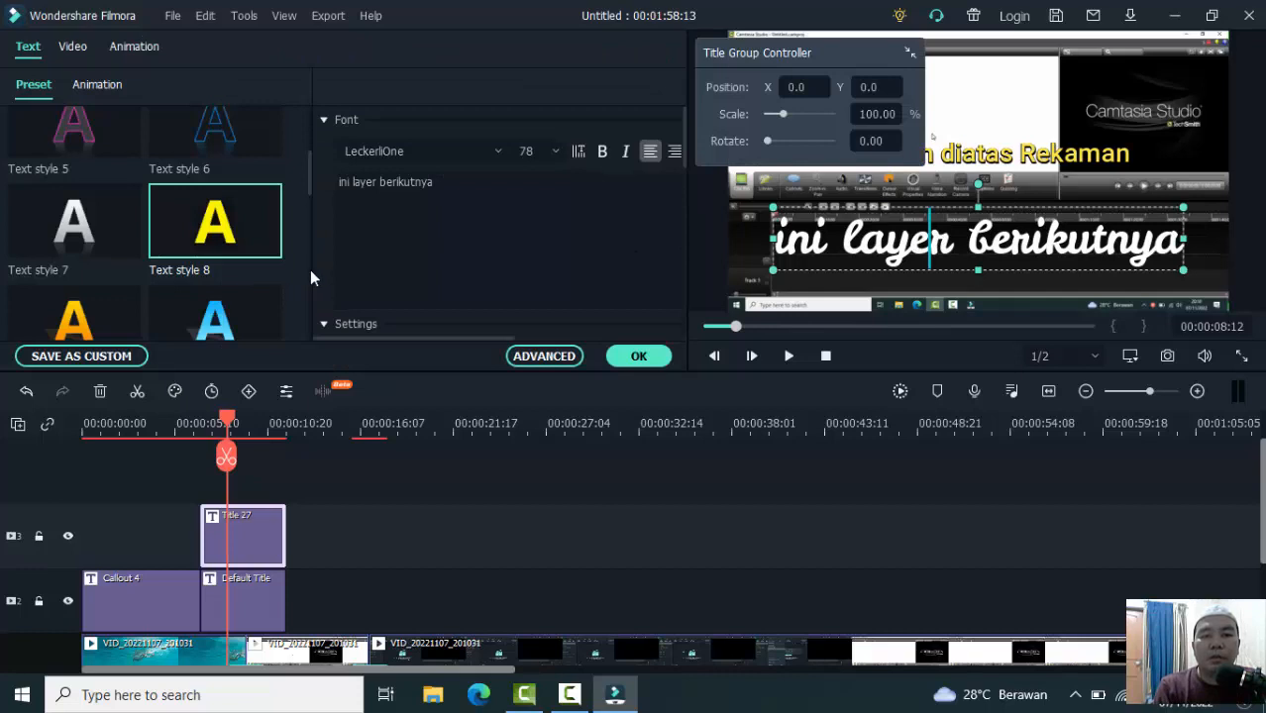
{"action": "scroll", "coordinate": [309, 269], "scroll_direction": "down", "scroll_amount": 3}
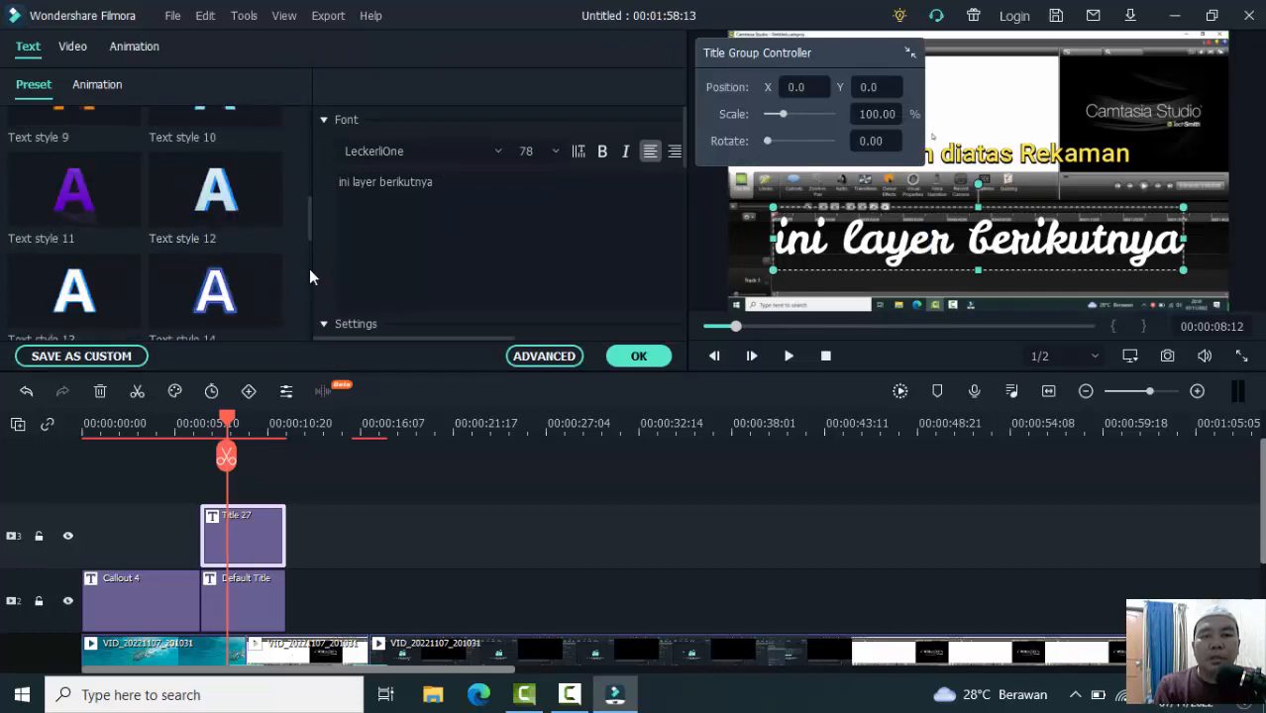
{"action": "left_click", "coordinate": [222, 295]}
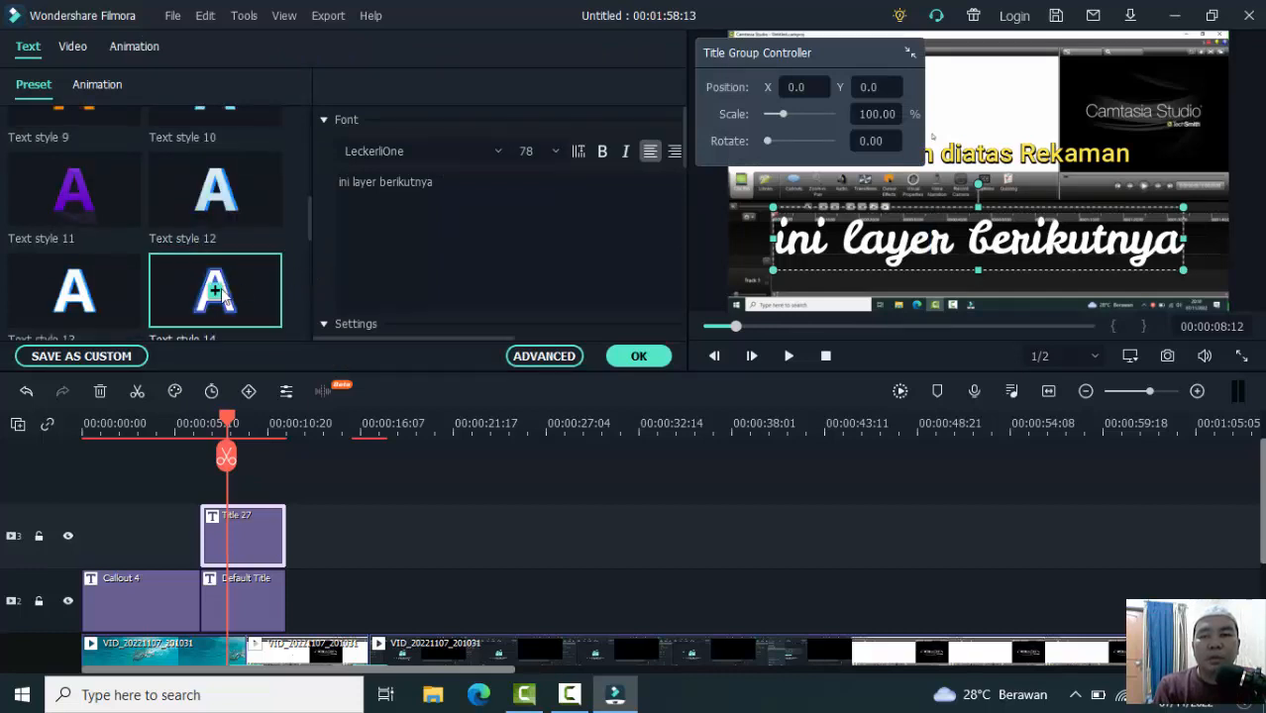
{"action": "left_click", "coordinate": [250, 192]}
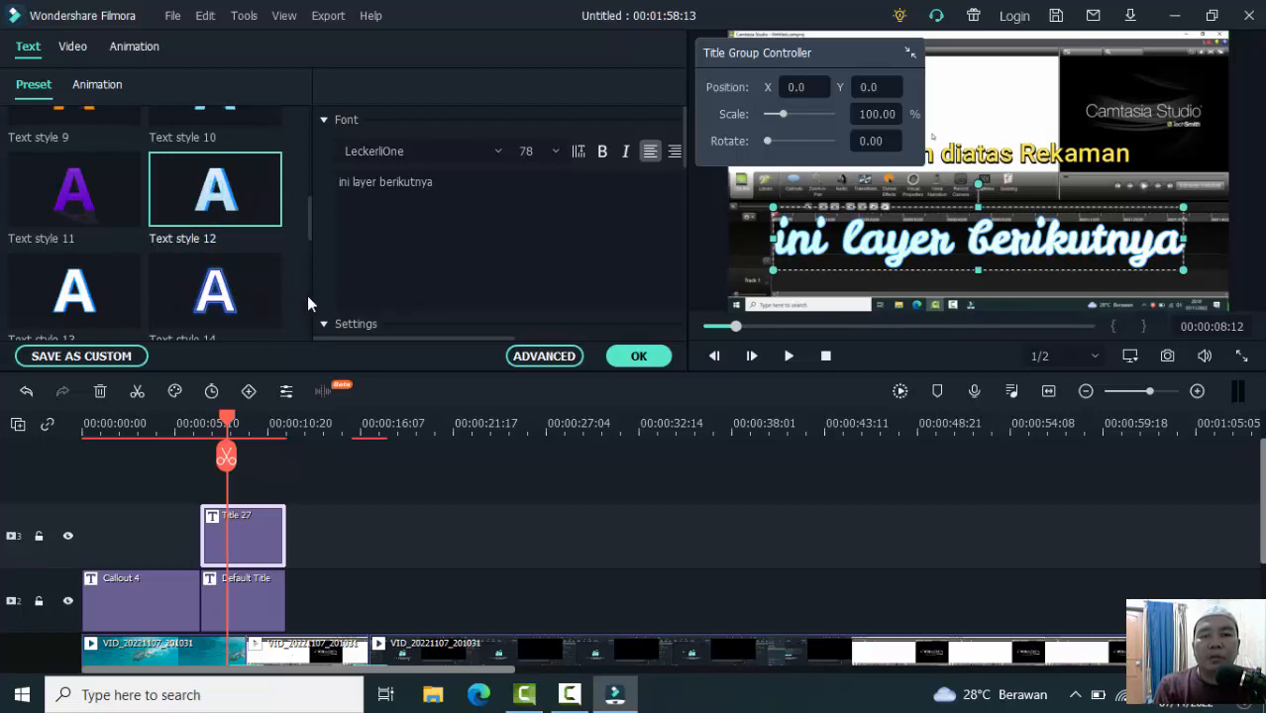
{"action": "left_click", "coordinate": [642, 357]}
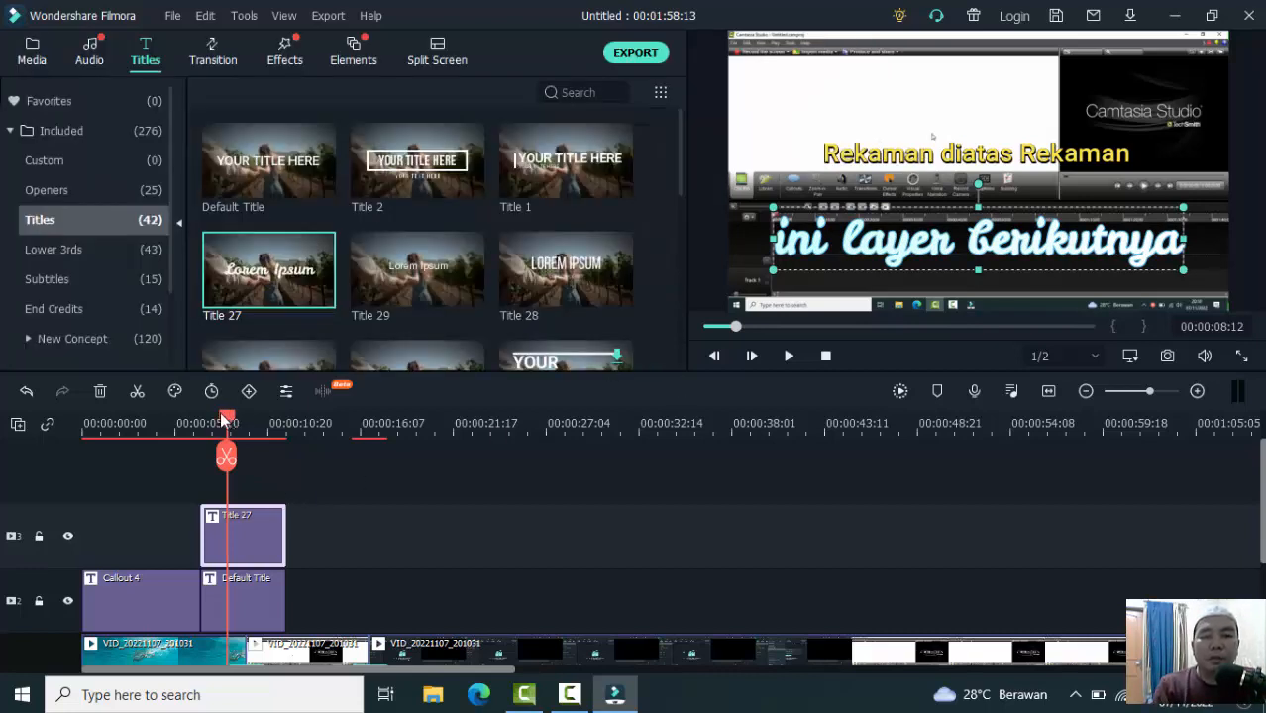
- Play the video from 00:00:05:11 through the layered titles to check them, and pause at 00:00:21:16
{"action": "left_click_drag", "start_coordinate": [228, 419], "coordinate": [174, 419]}
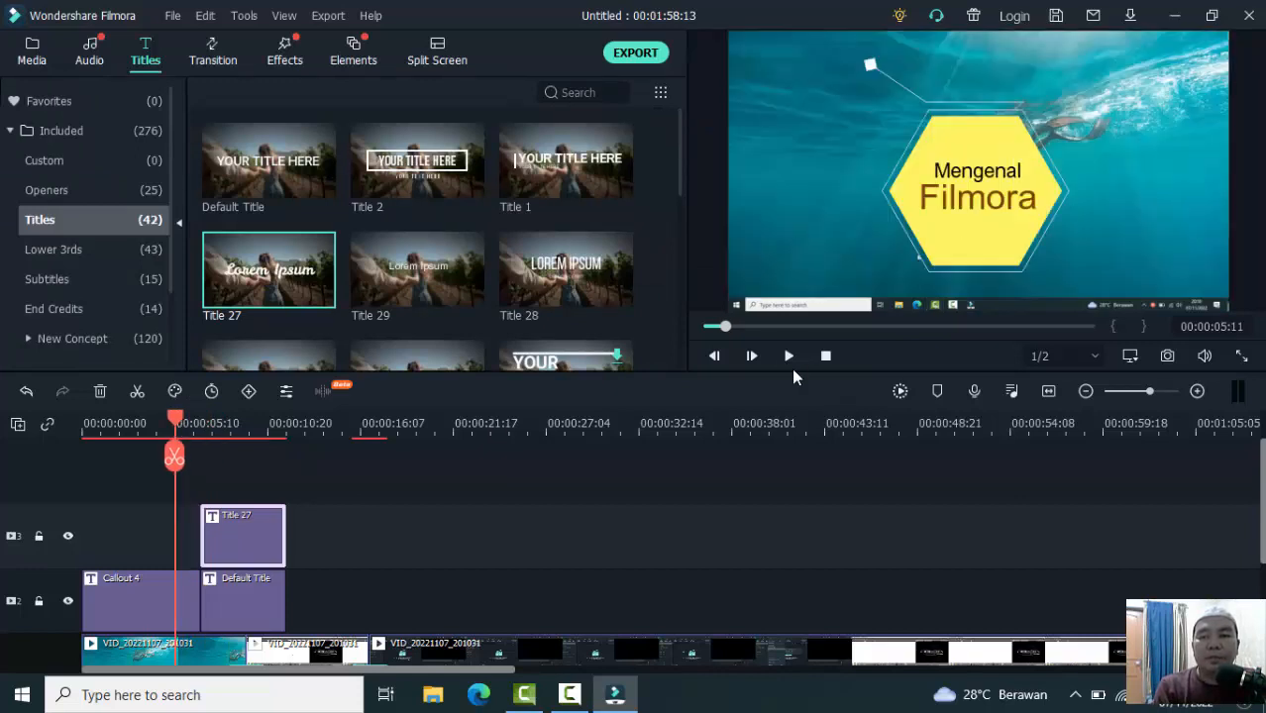
{"action": "left_click", "coordinate": [793, 362]}
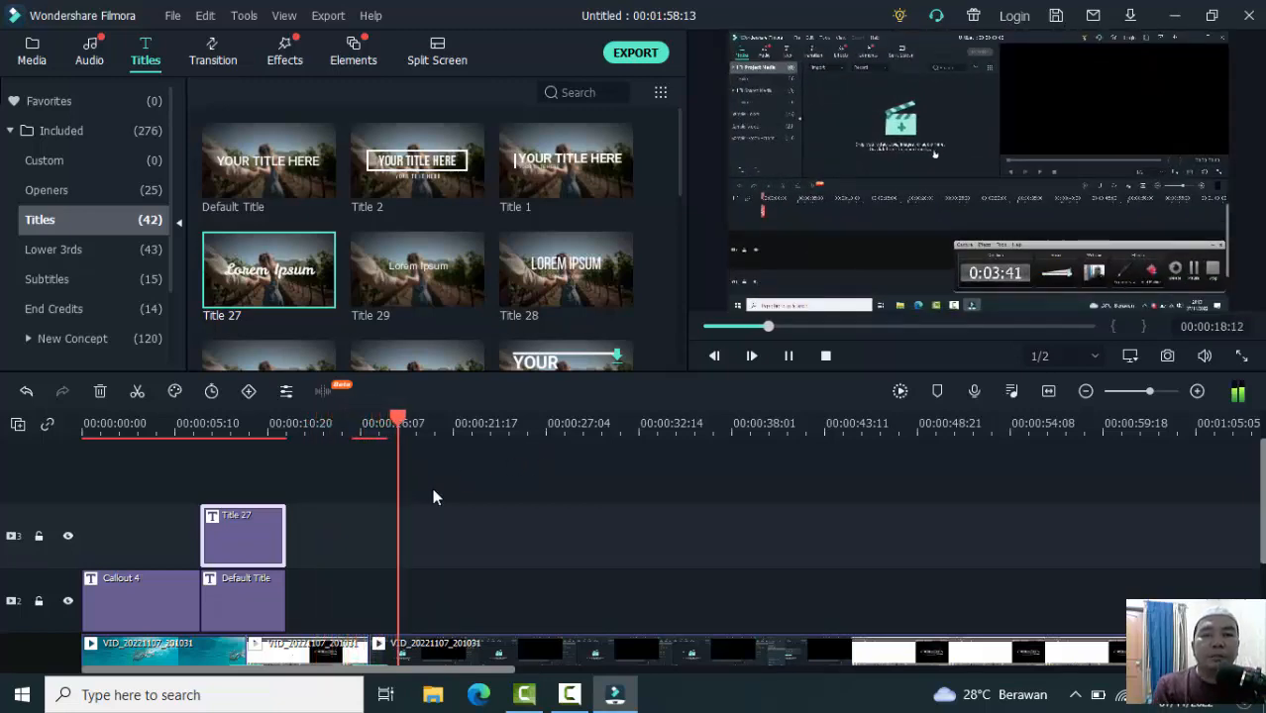
{"action": "left_click", "coordinate": [788, 356]}
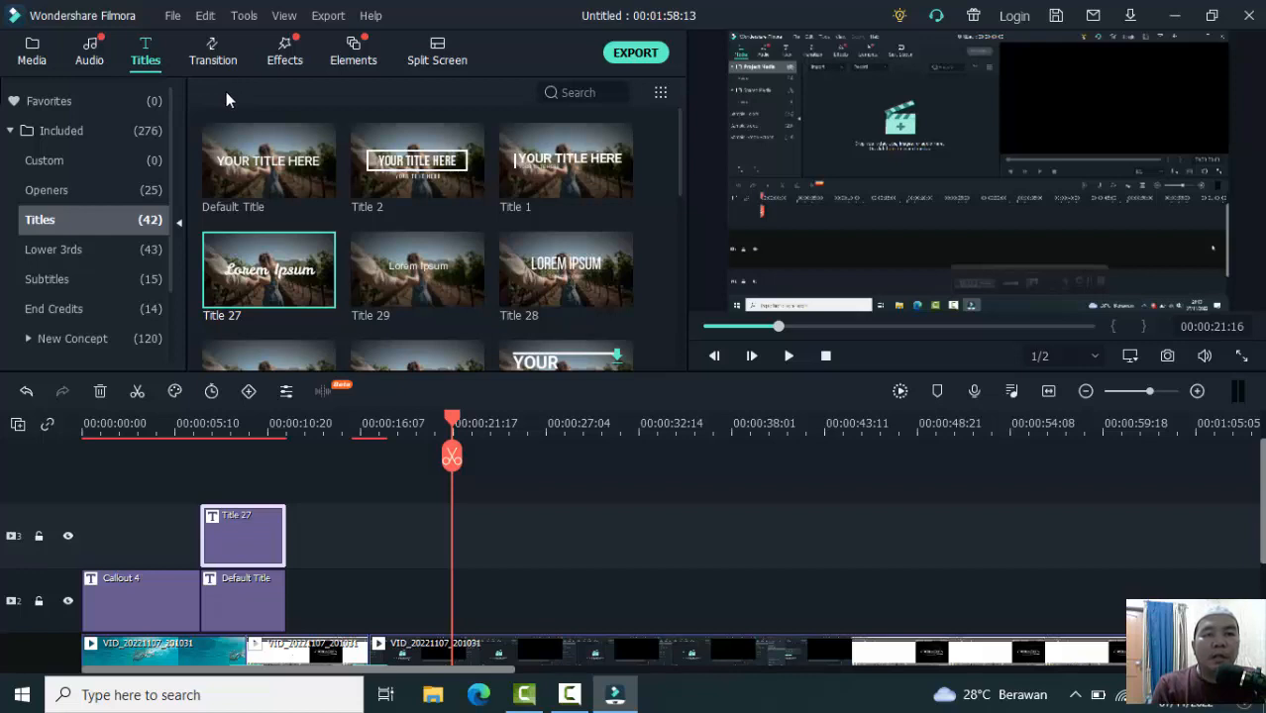
- Add the Game 01 effect on track 2 directly after the Default Title, and play it from 00:00:12:16 to check it
{"action": "left_click", "coordinate": [281, 61]}
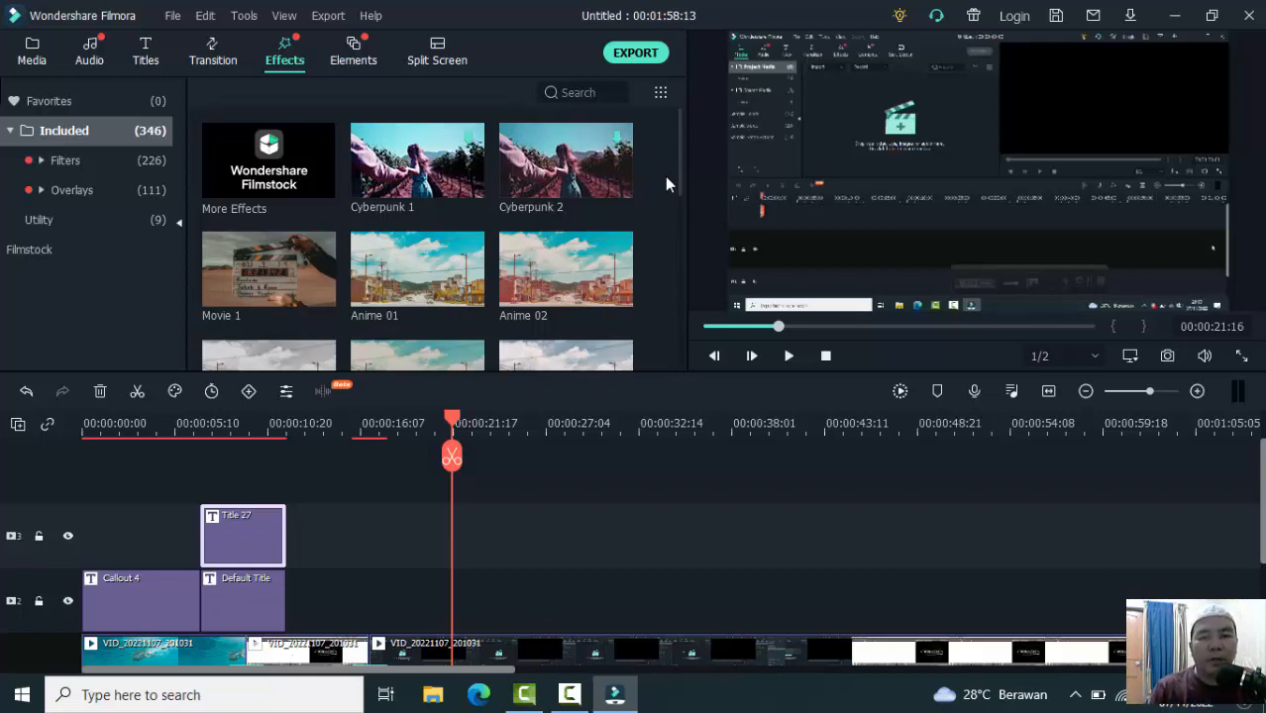
{"action": "left_click_drag", "start_coordinate": [681, 156], "coordinate": [681, 260]}
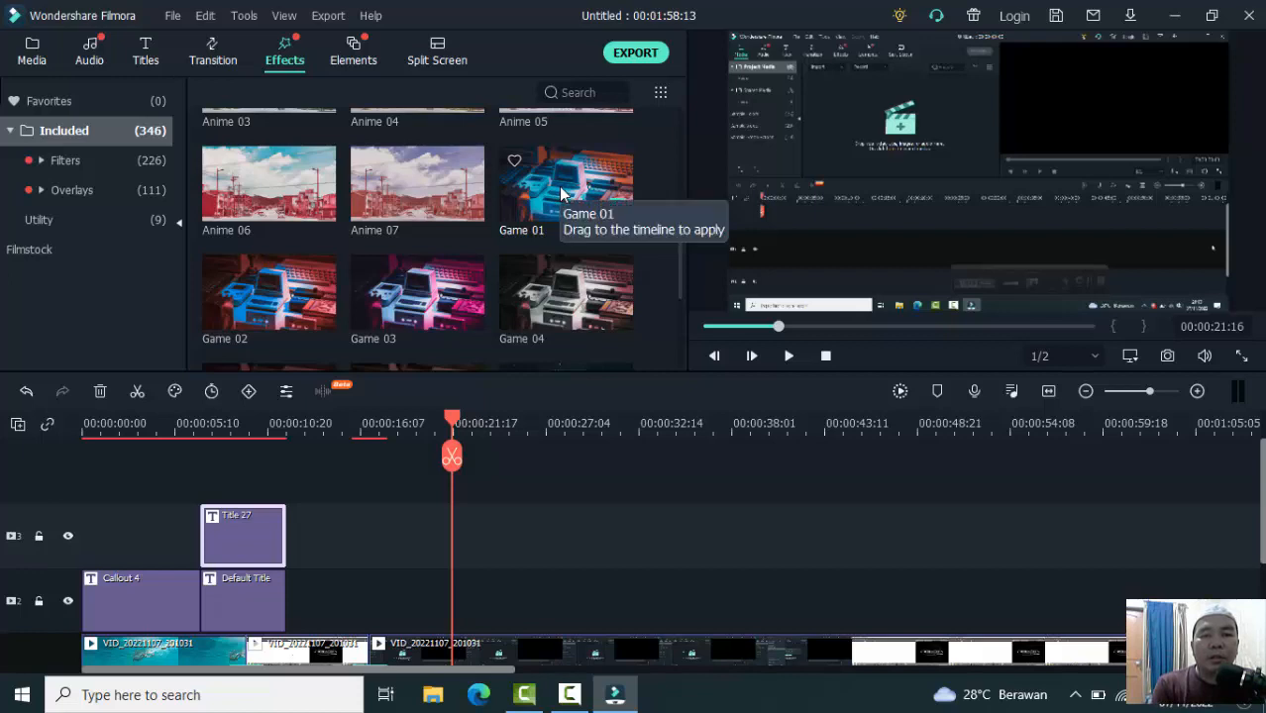
{"action": "left_click_drag", "start_coordinate": [560, 192], "coordinate": [291, 580]}
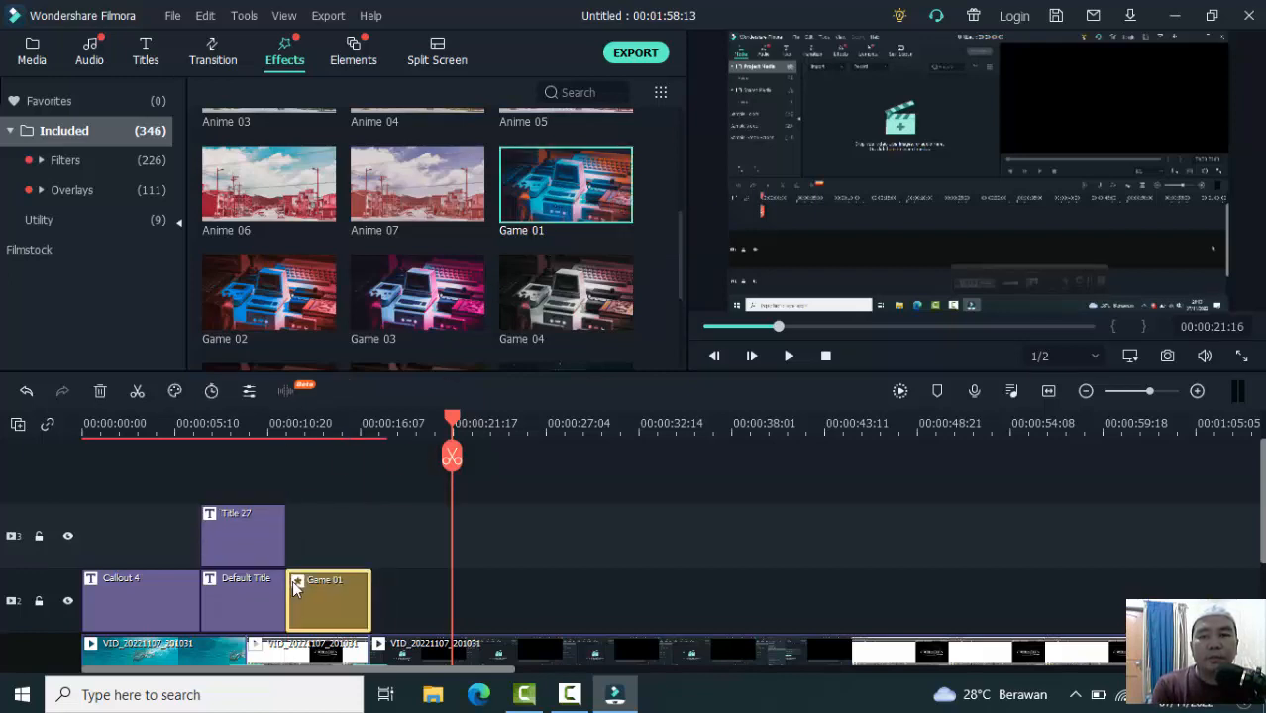
{"action": "left_click_drag", "start_coordinate": [451, 421], "coordinate": [298, 446]}
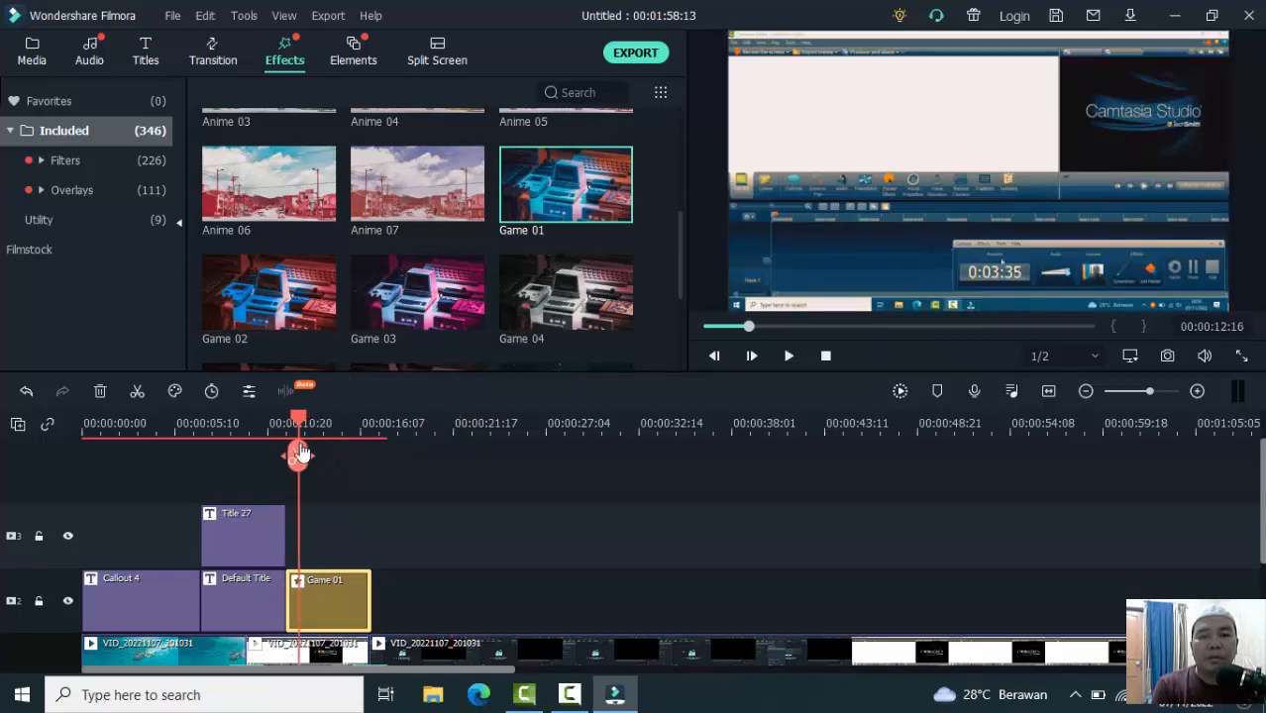
{"action": "left_click", "coordinate": [789, 357]}
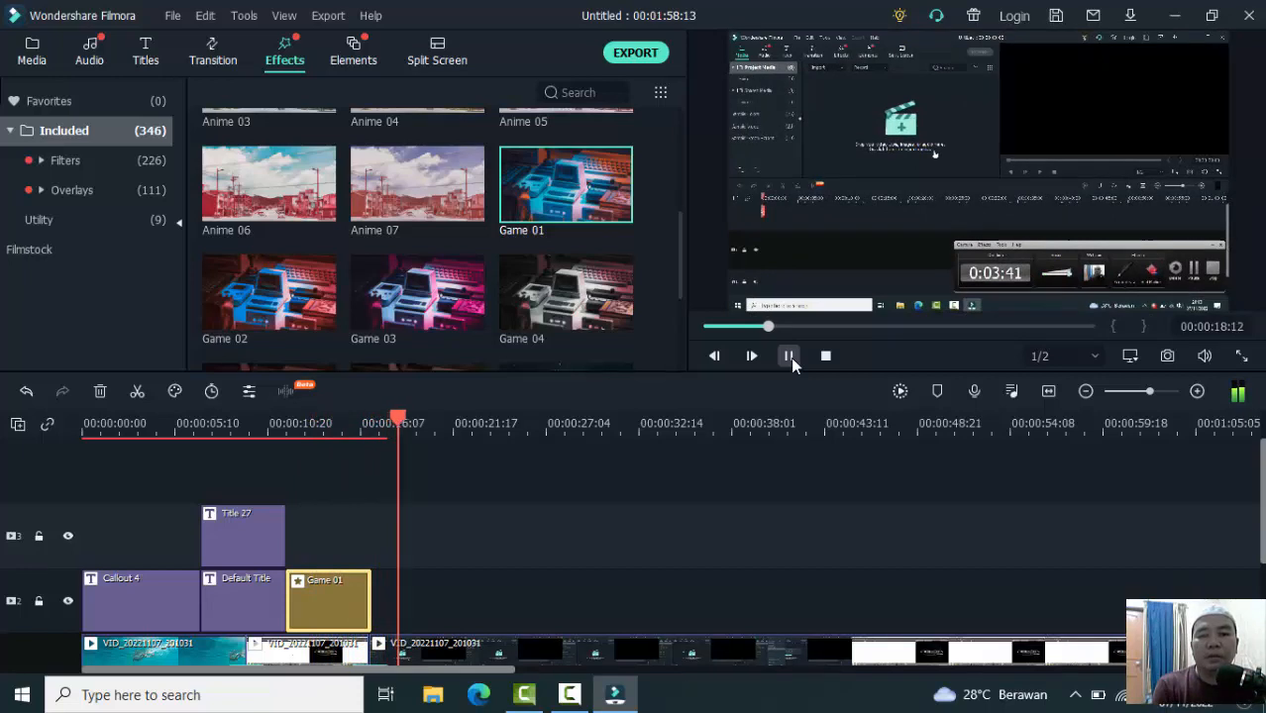
{"action": "left_click", "coordinate": [791, 357]}
- Move the Game 01 effect along track 2 to start at about 00:00:19 over the third video clip, and play that part
{"action": "left_click_drag", "start_coordinate": [329, 606], "coordinate": [436, 612]}
{"action": "left_click", "coordinate": [788, 357]}
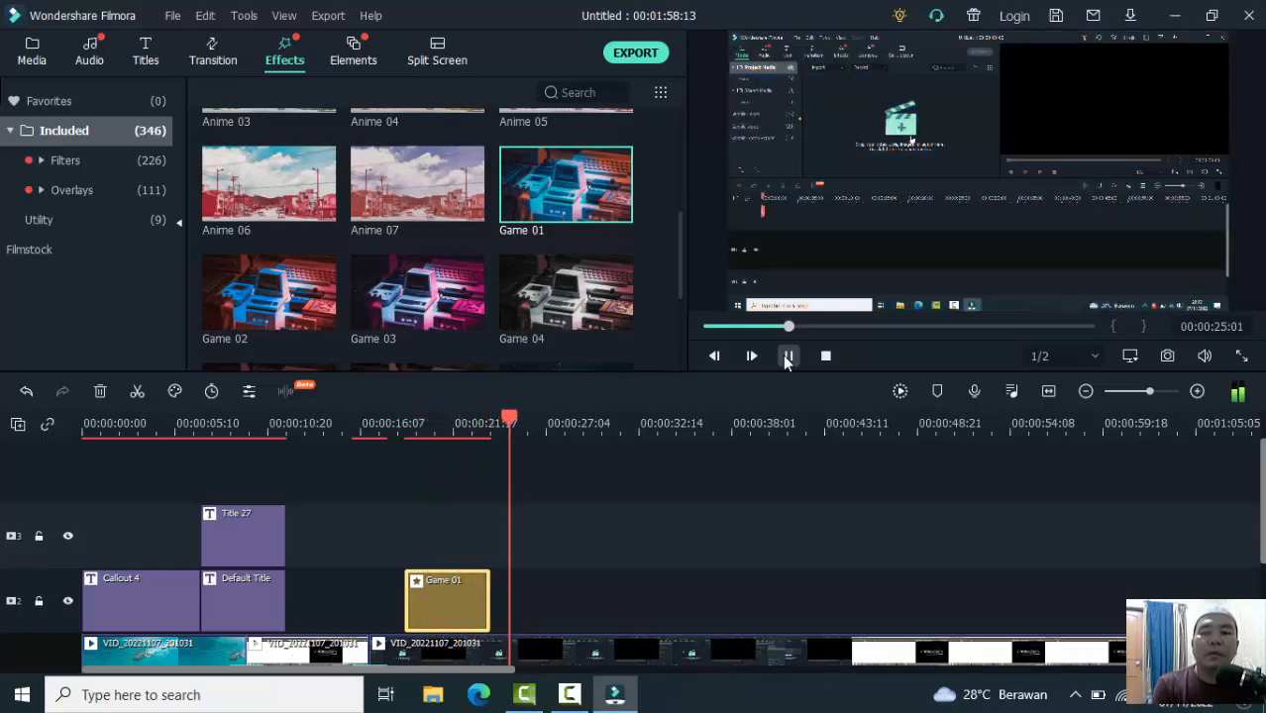
{"action": "left_click", "coordinate": [787, 356]}
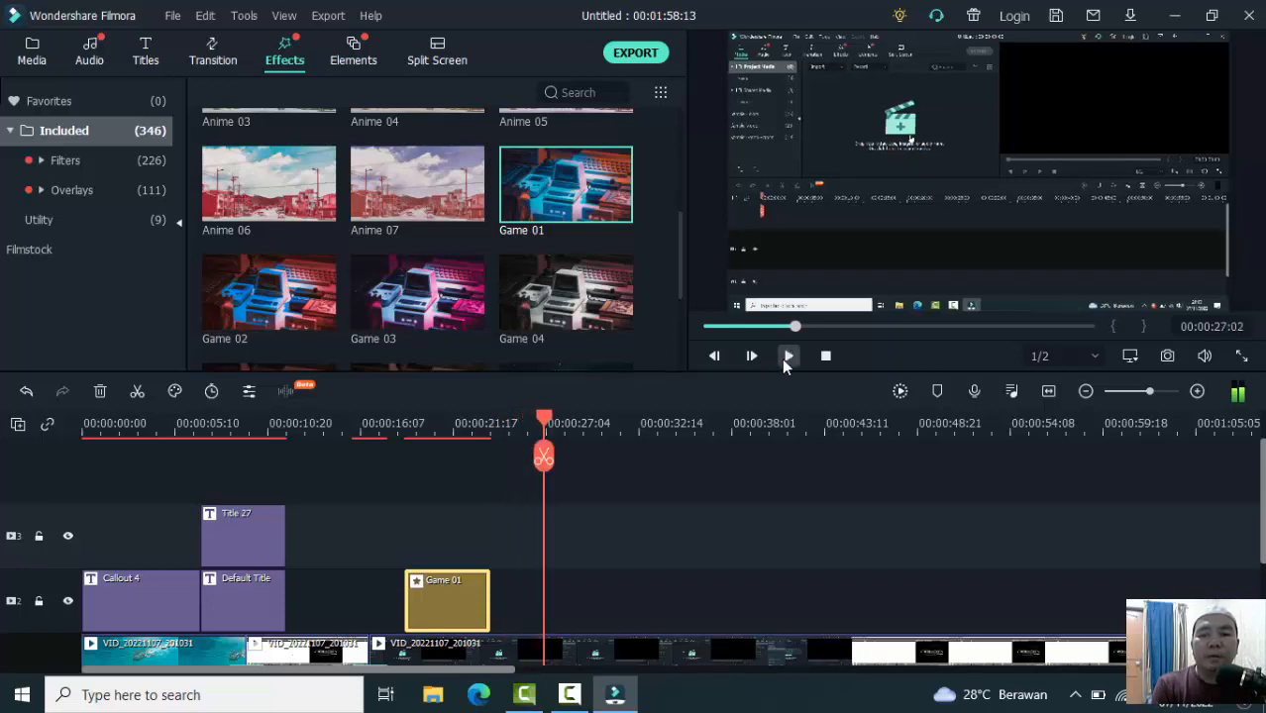
{"action": "mouse_move", "coordinate": [561, 235]}
{"action": "left_click_drag", "start_coordinate": [680, 248], "coordinate": [679, 288]}
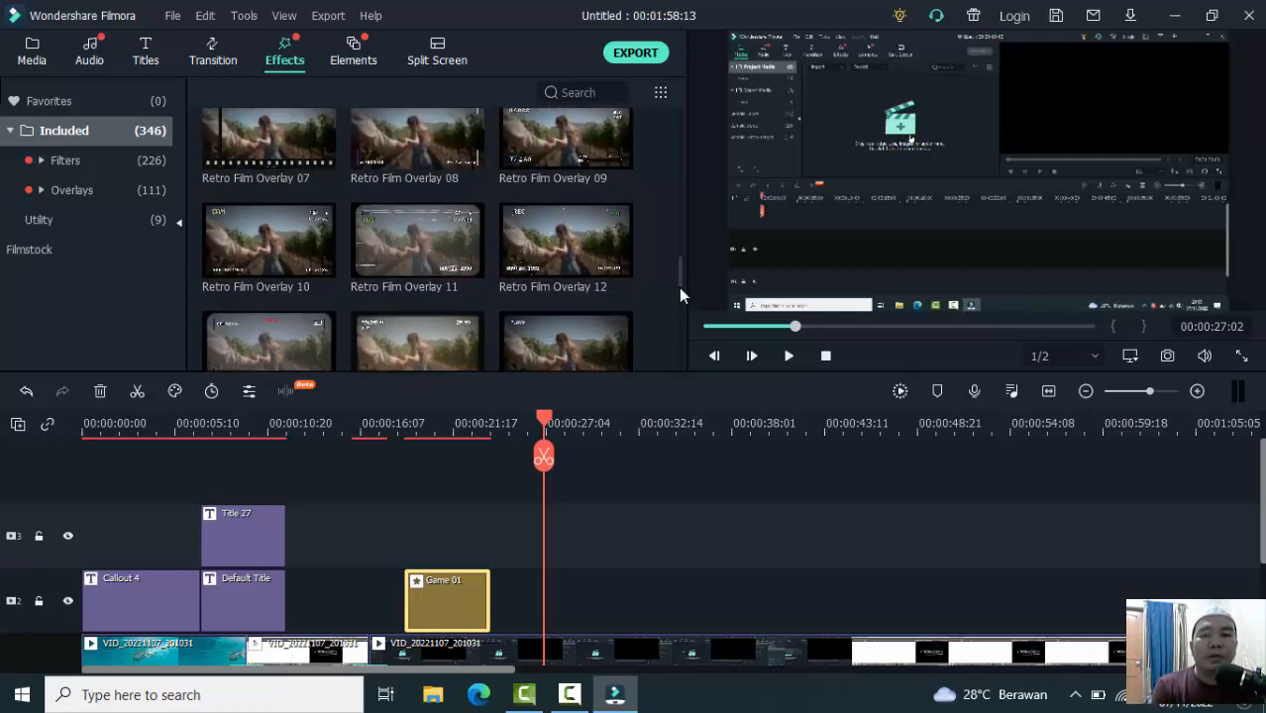
{"action": "scroll", "coordinate": [678, 287], "scroll_direction": "down", "scroll_amount": 3}
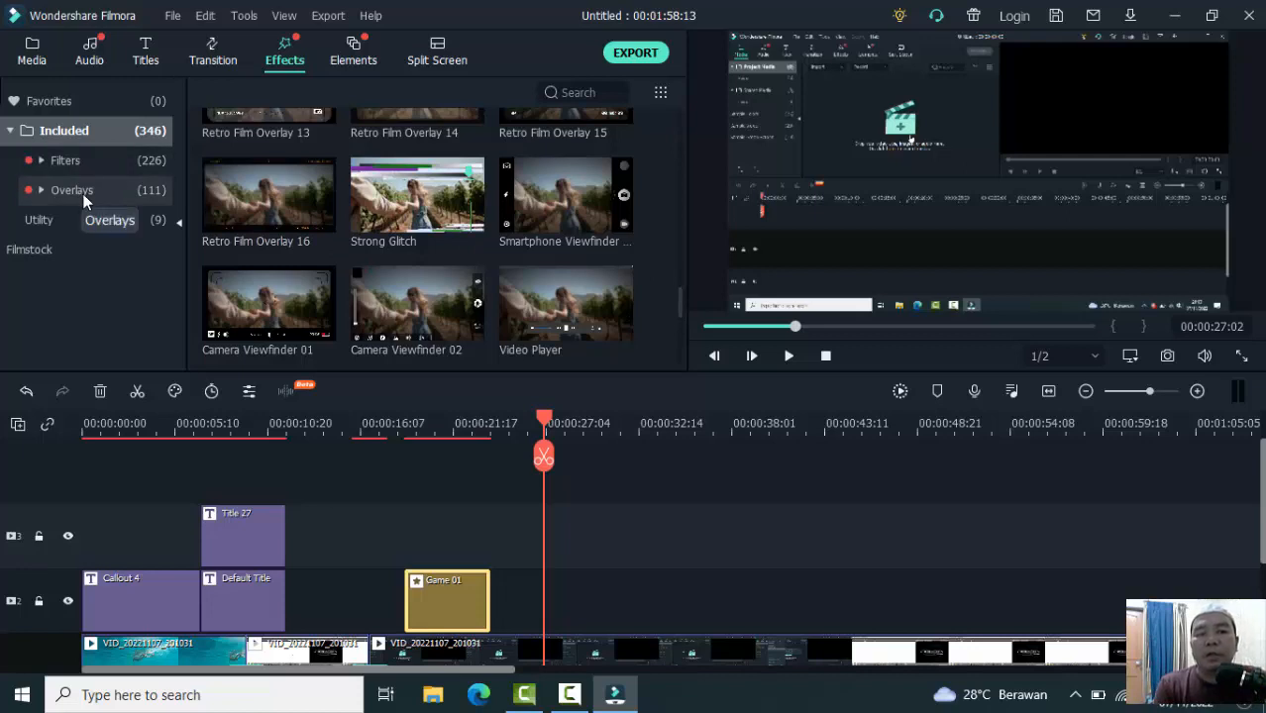
{"action": "mouse_move", "coordinate": [315, 223]}
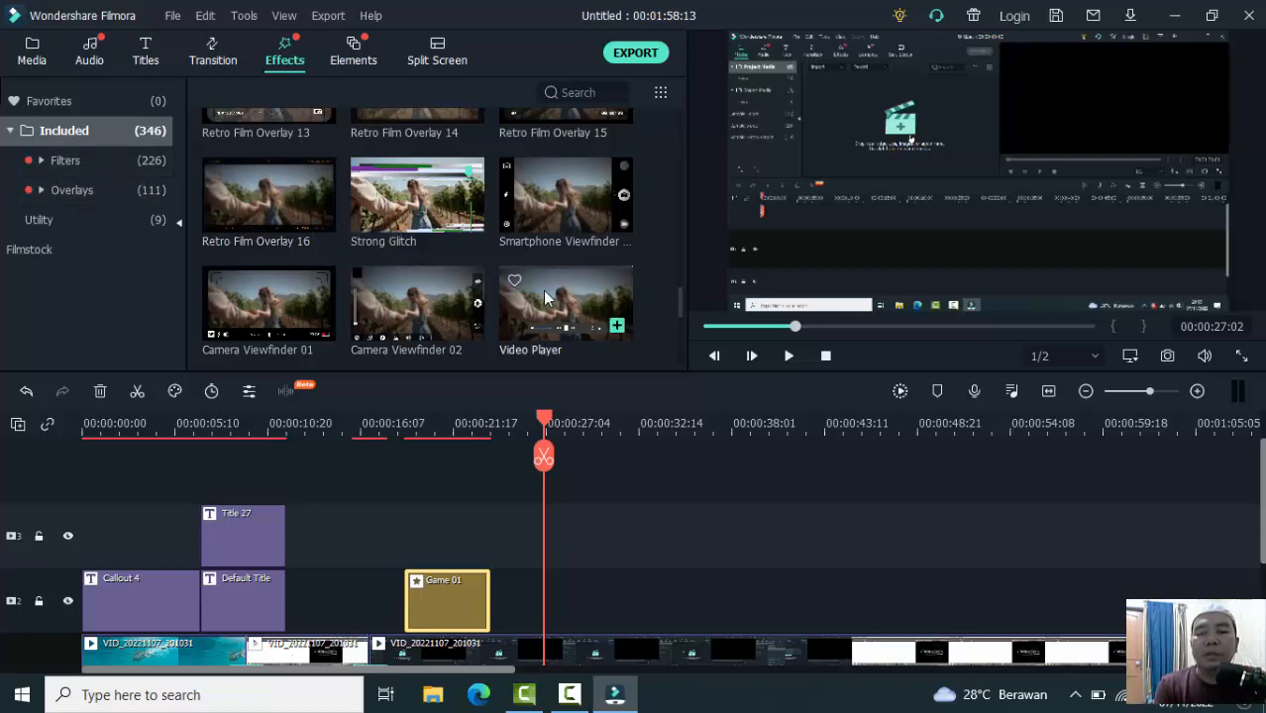
{"action": "mouse_move", "coordinate": [548, 297]}
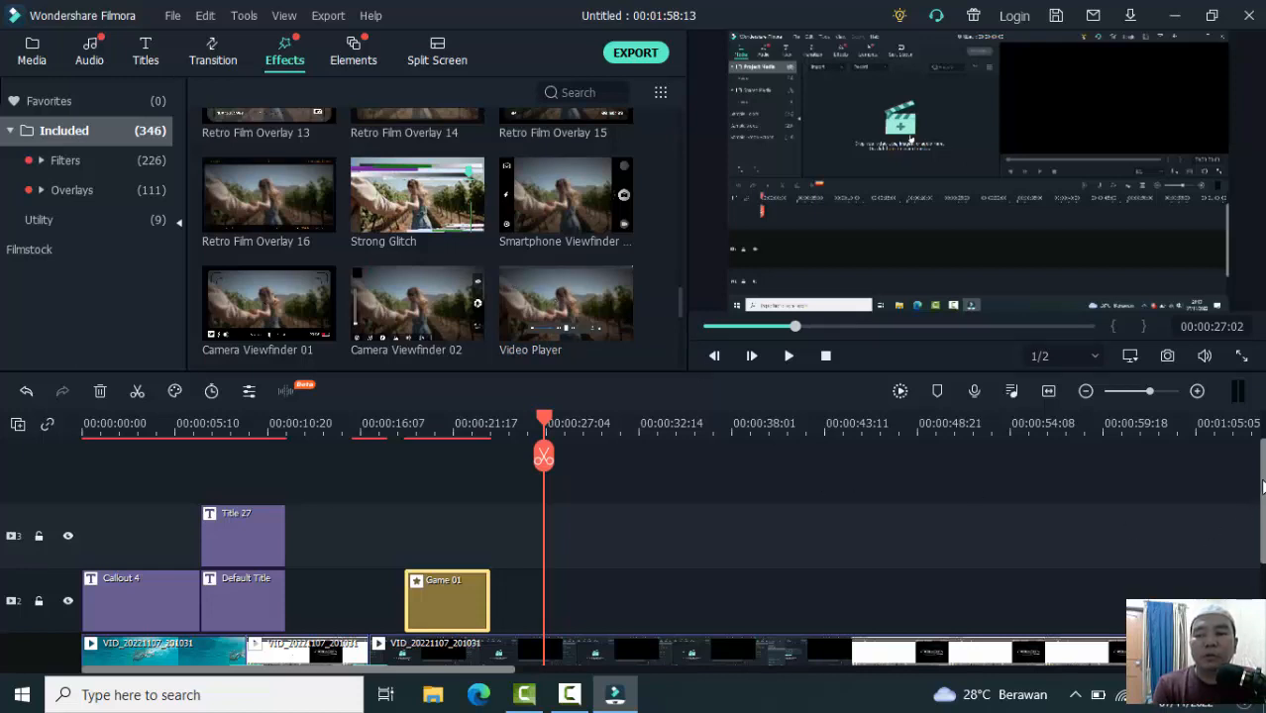
- Split the last video clip at 00:00:27:02 and 00:00:32:12, and delete the section between the two cuts
{"action": "left_click_drag", "start_coordinate": [1263, 480], "coordinate": [1263, 525]}
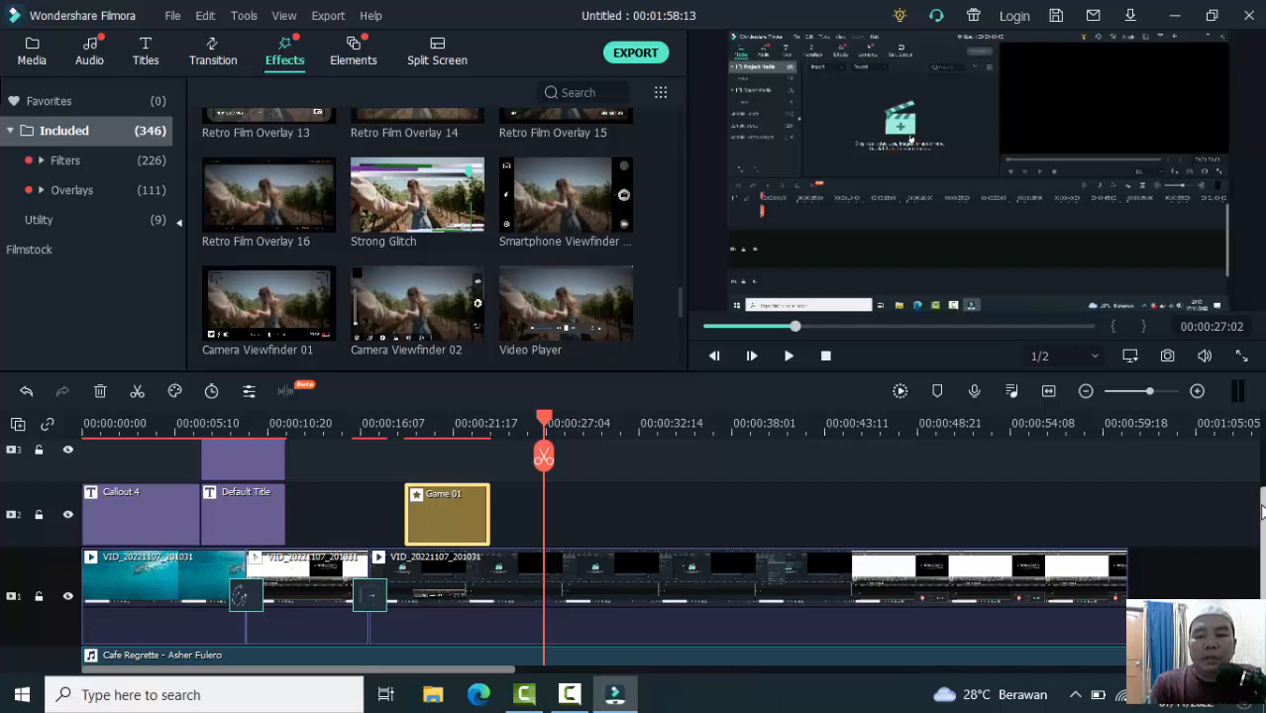
{"action": "scroll", "coordinate": [1261, 510], "scroll_direction": "down", "scroll_amount": 2}
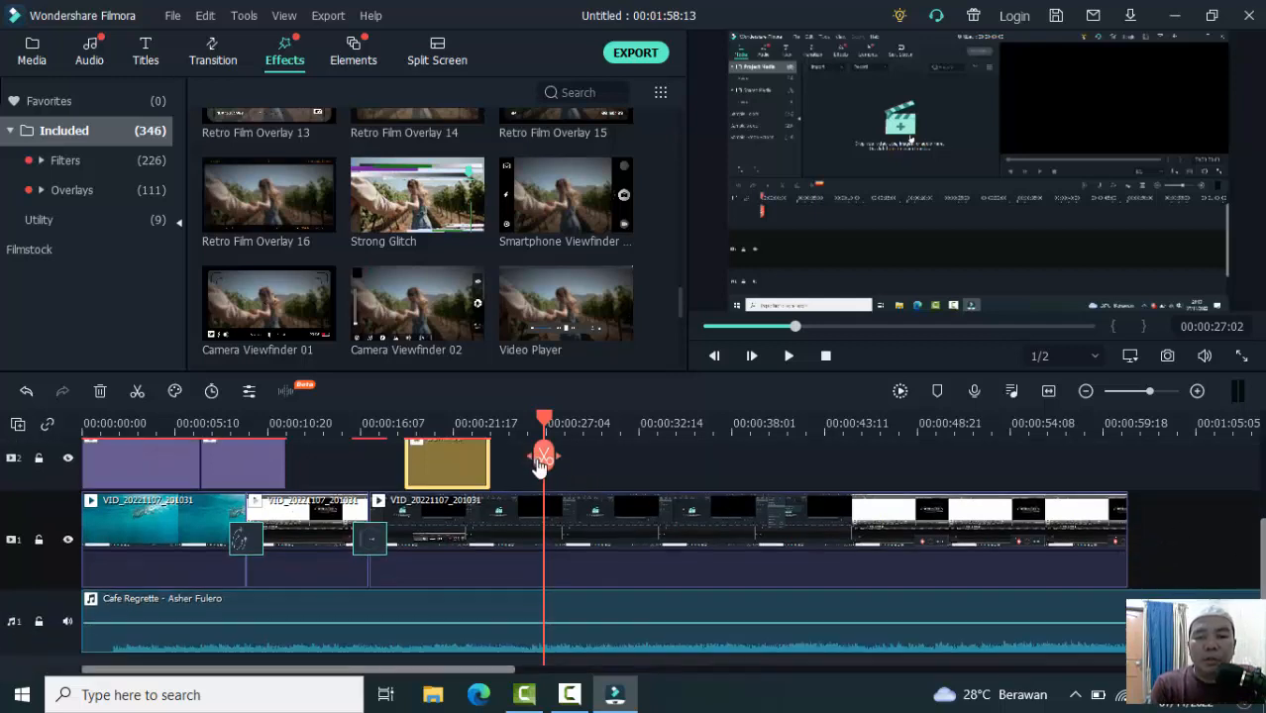
{"action": "left_click", "coordinate": [595, 530]}
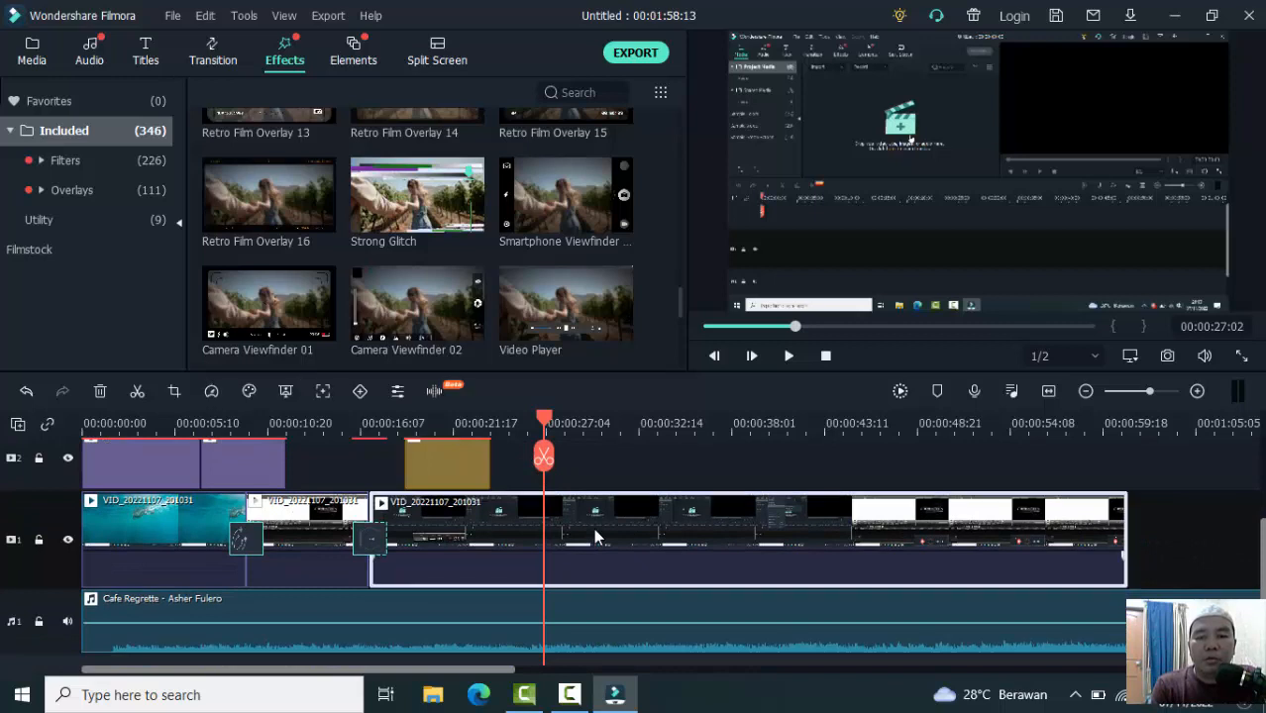
{"action": "left_click", "coordinate": [543, 456]}
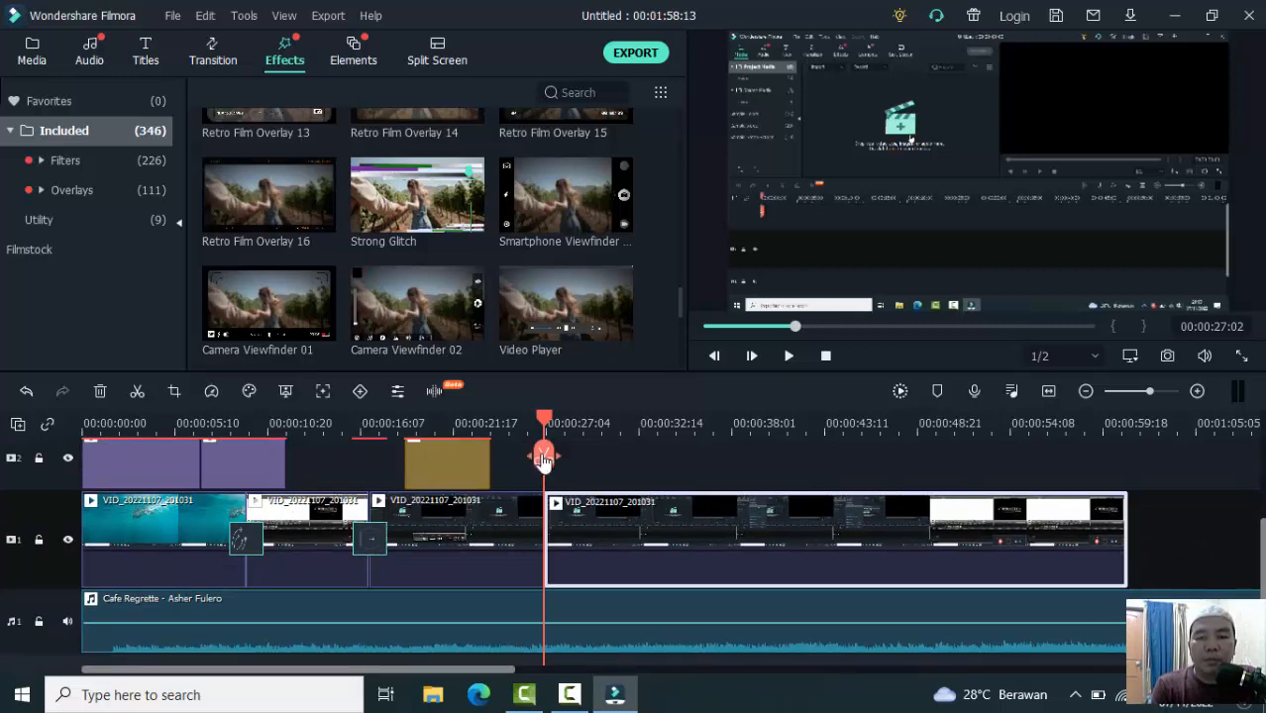
{"action": "left_click_drag", "start_coordinate": [545, 411], "coordinate": [636, 424]}
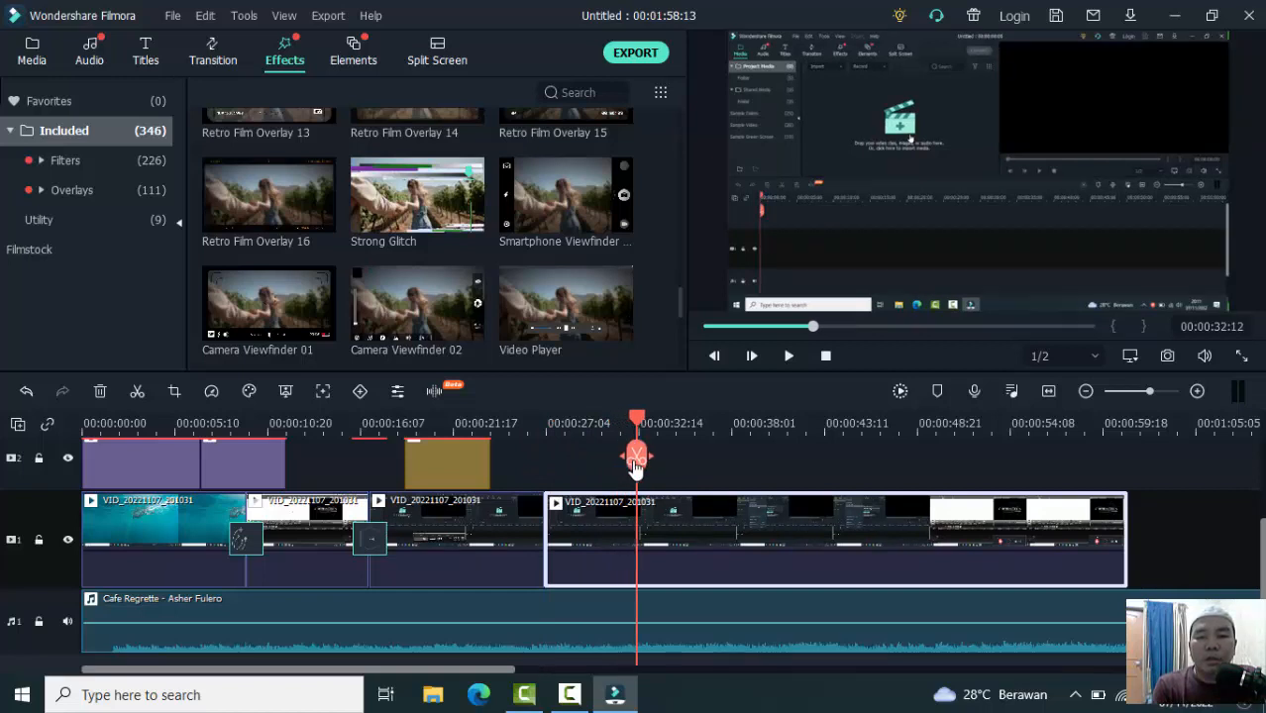
{"action": "left_click", "coordinate": [635, 464]}
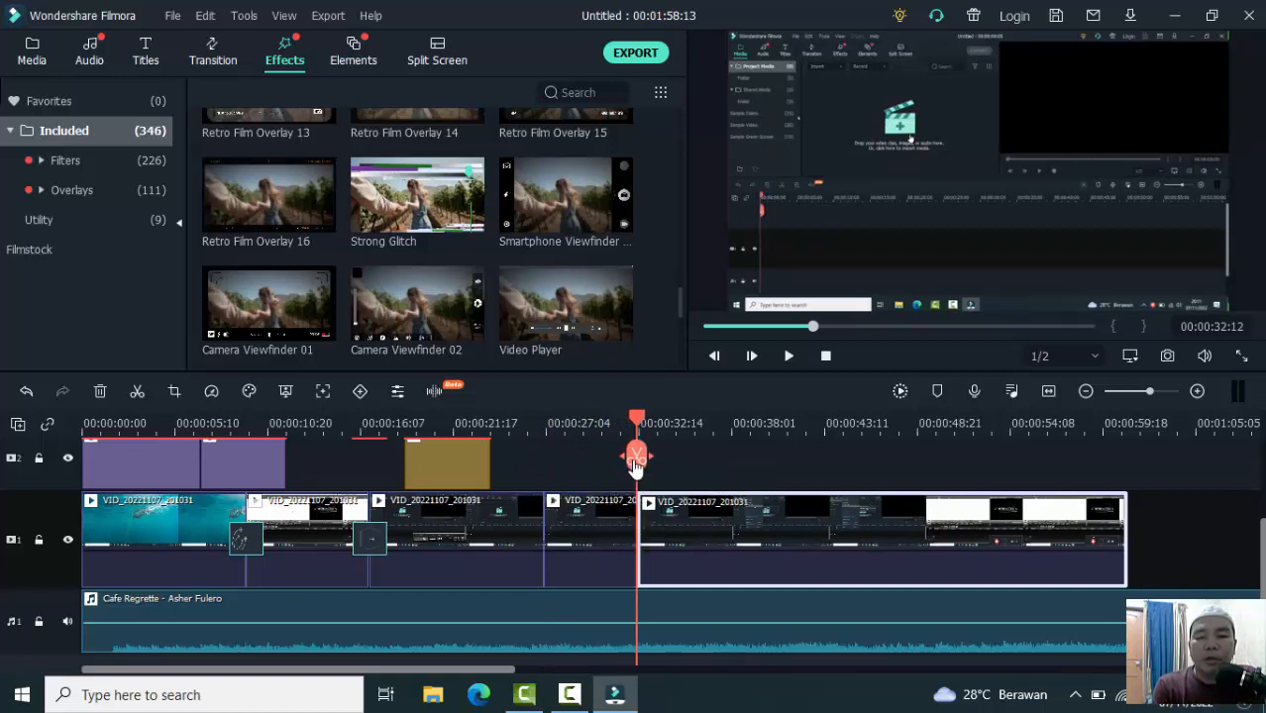
{"action": "left_click", "coordinate": [602, 533]}
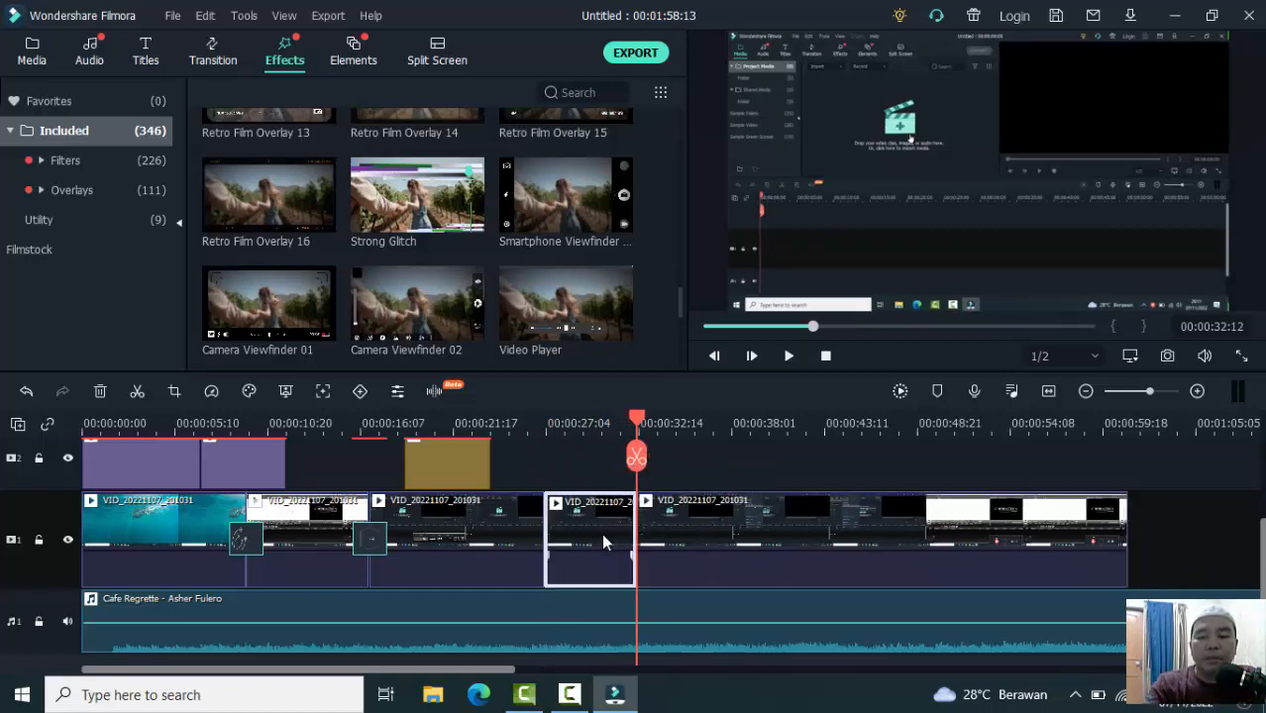
{"action": "key", "text": "Delete"}
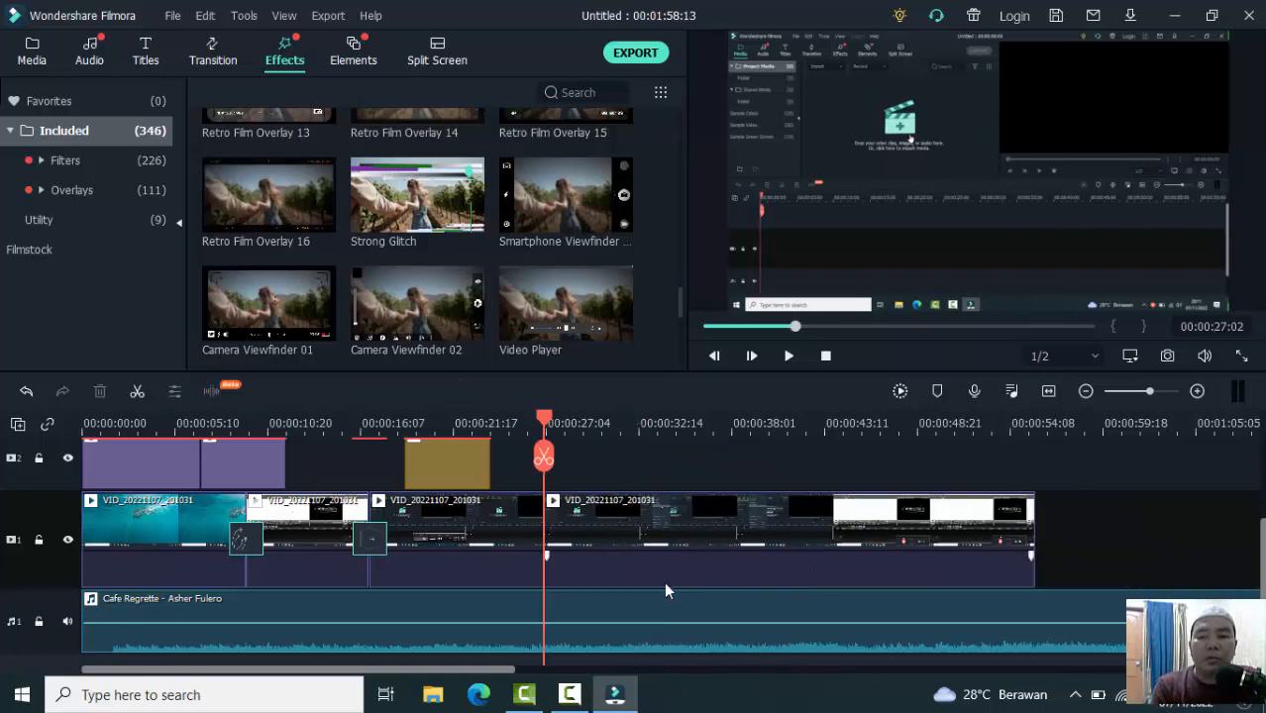
- Split the Cafe Regrette music at the video's end, 00:00:55:20, and delete the excess audio after the cut
{"action": "left_click_drag", "start_coordinate": [544, 455], "coordinate": [1034, 489]}
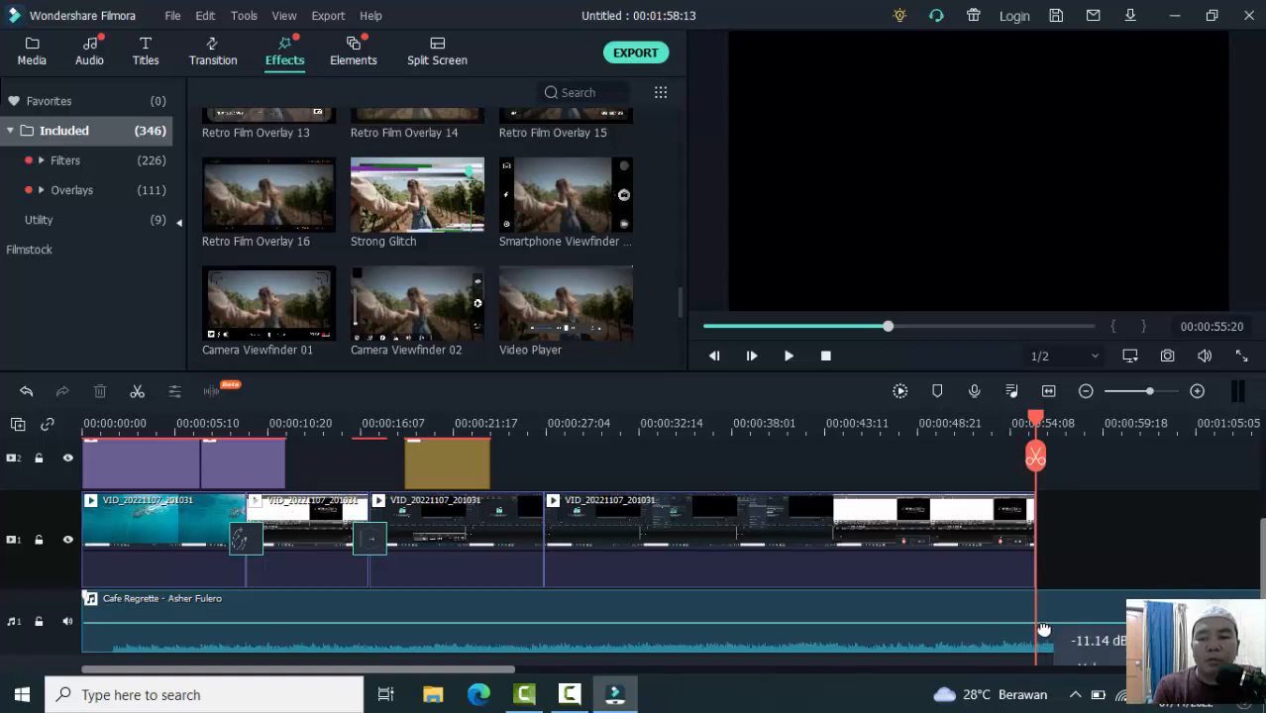
{"action": "left_click", "coordinate": [1035, 456]}
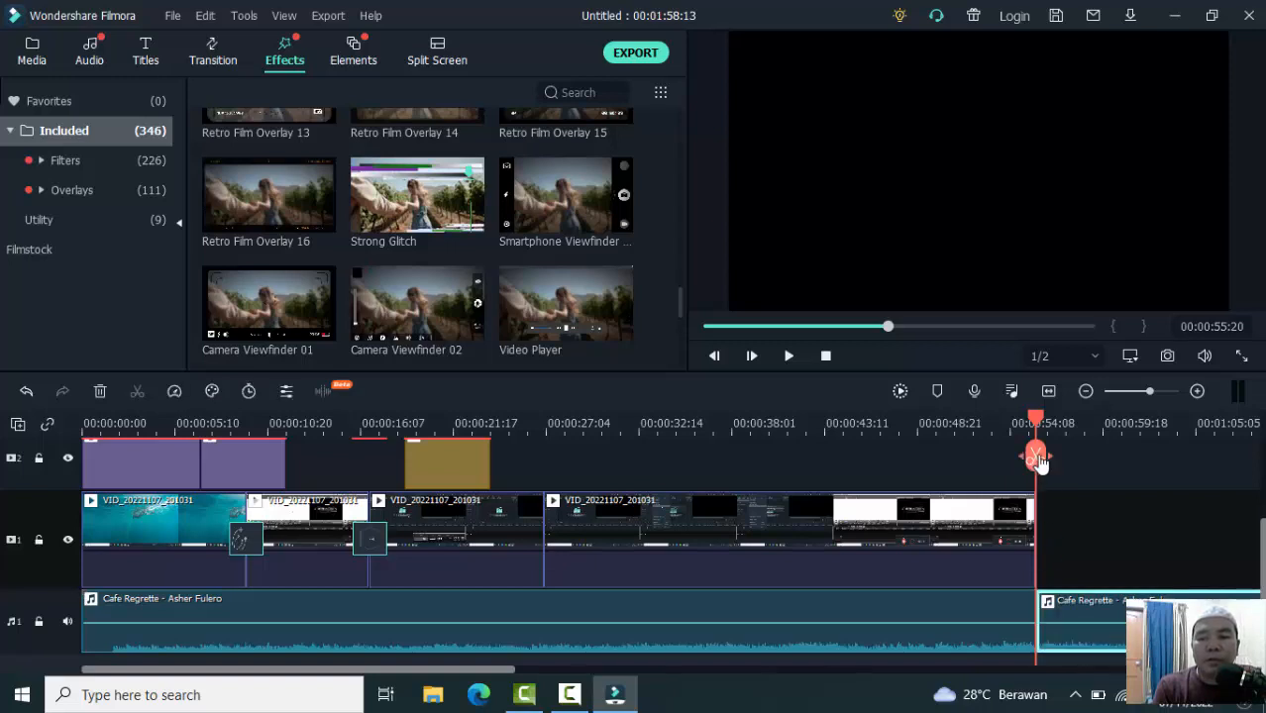
{"action": "key", "text": "Delete"}
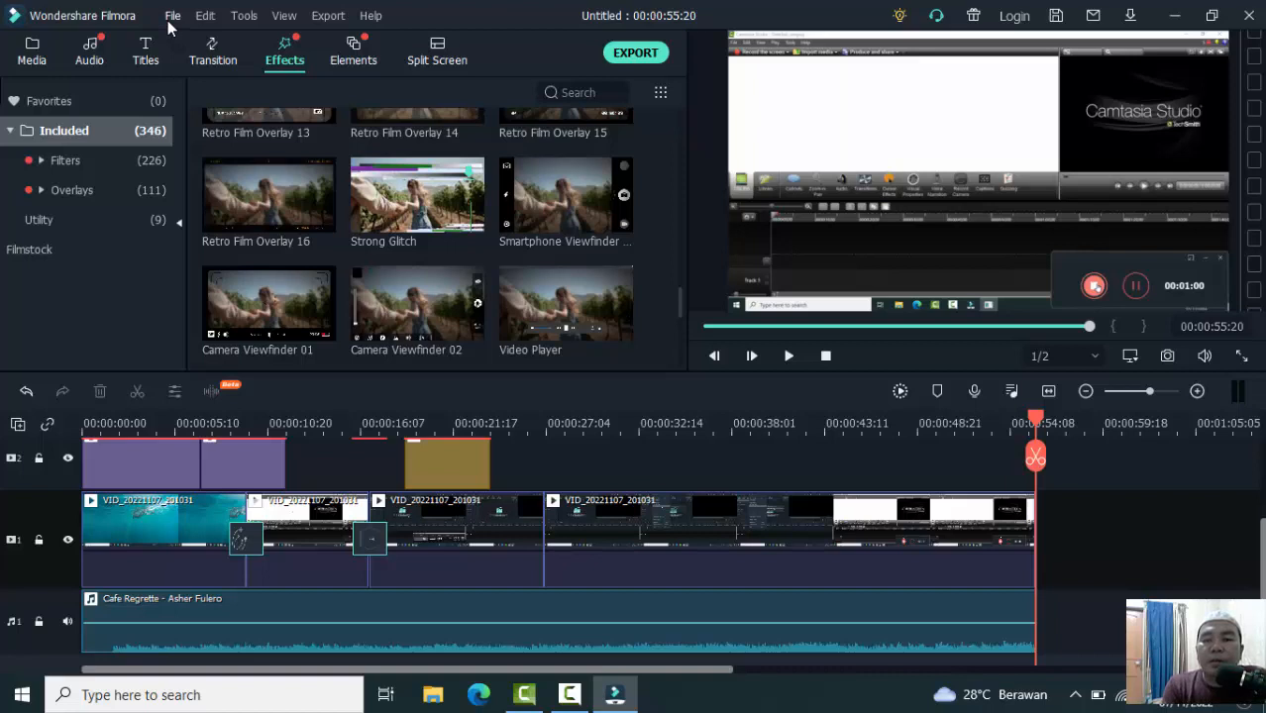
- Examine the project file commands, including those for downloading, recording and importing media
{"action": "left_click", "coordinate": [837, 426]}
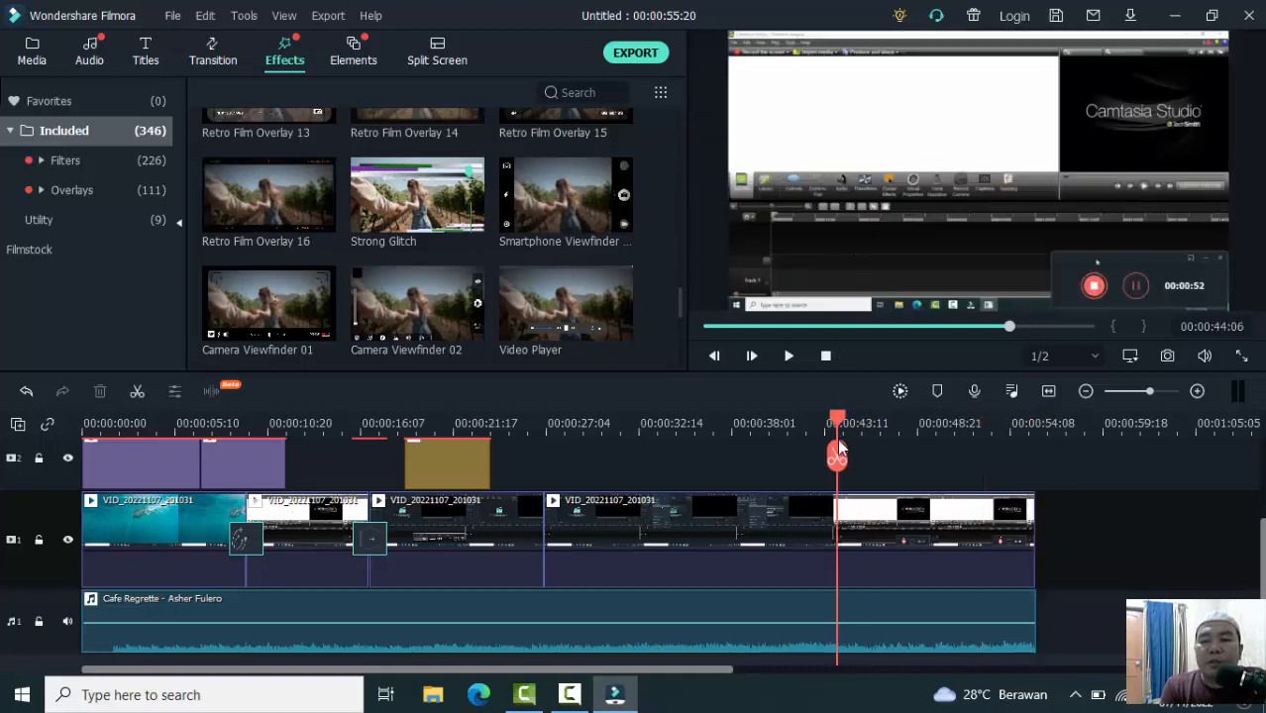
{"action": "left_click", "coordinate": [777, 426]}
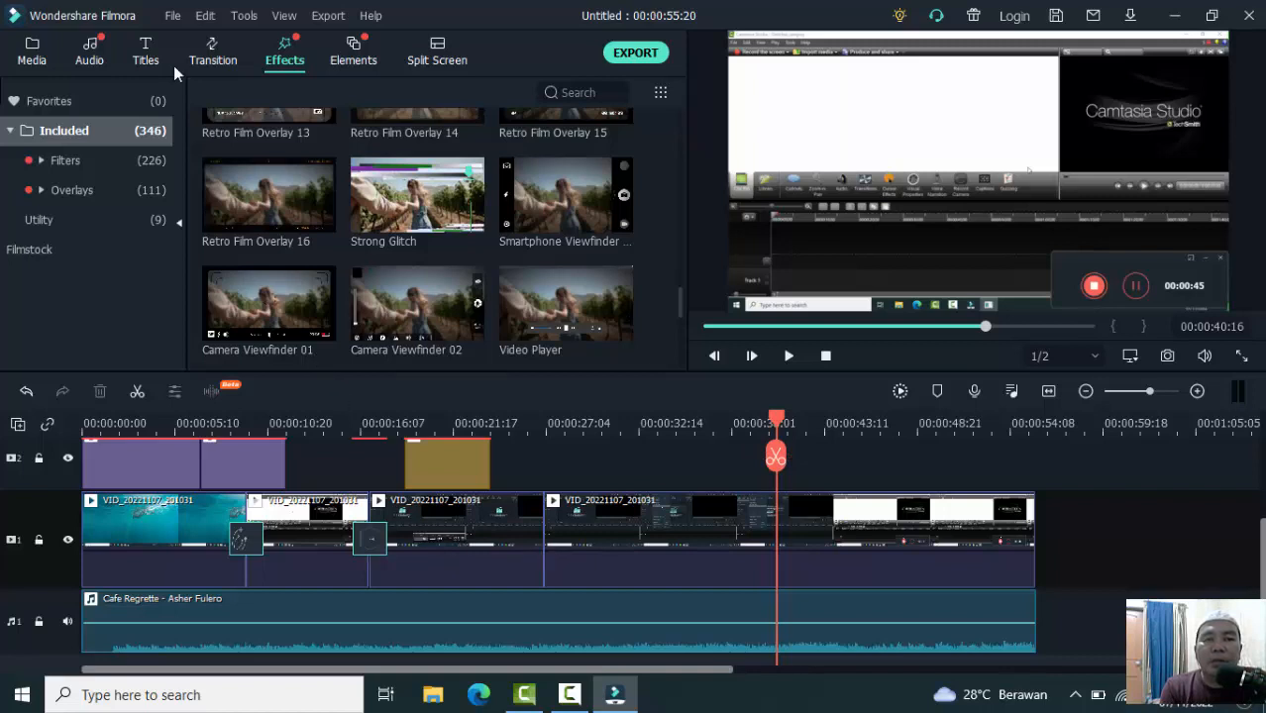
{"action": "left_click", "coordinate": [173, 16]}
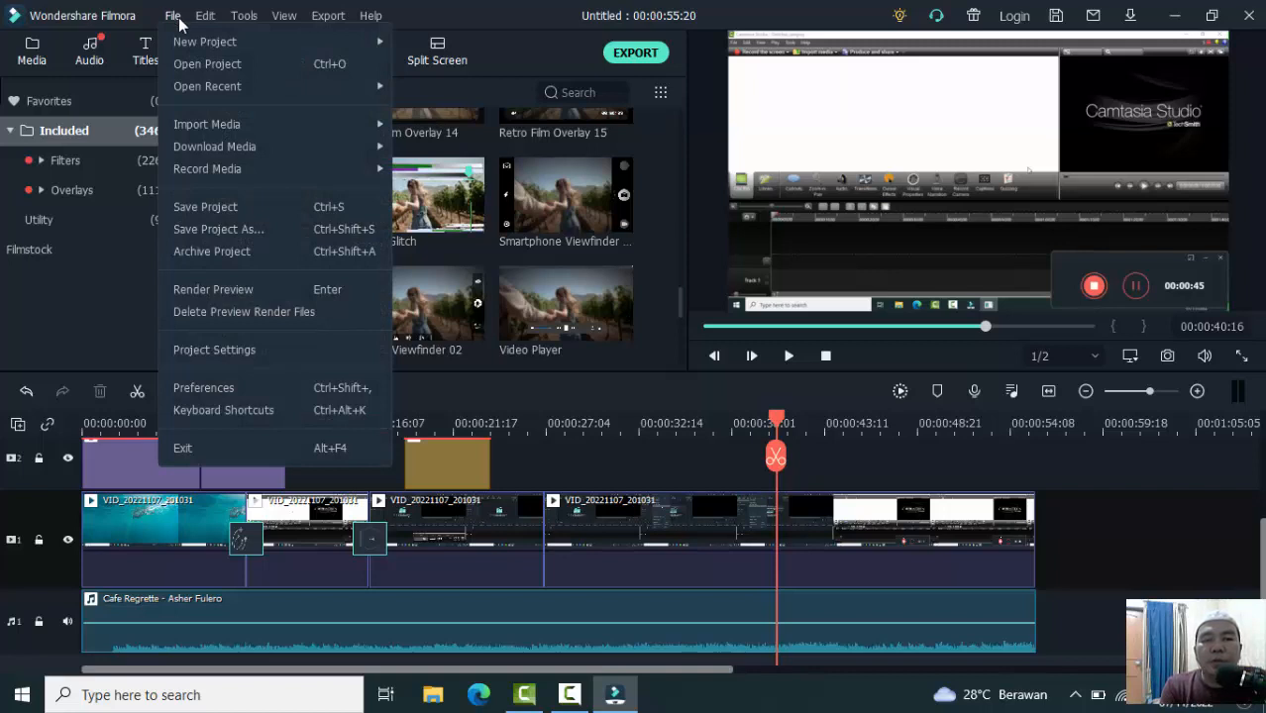
{"action": "mouse_move", "coordinate": [245, 150]}
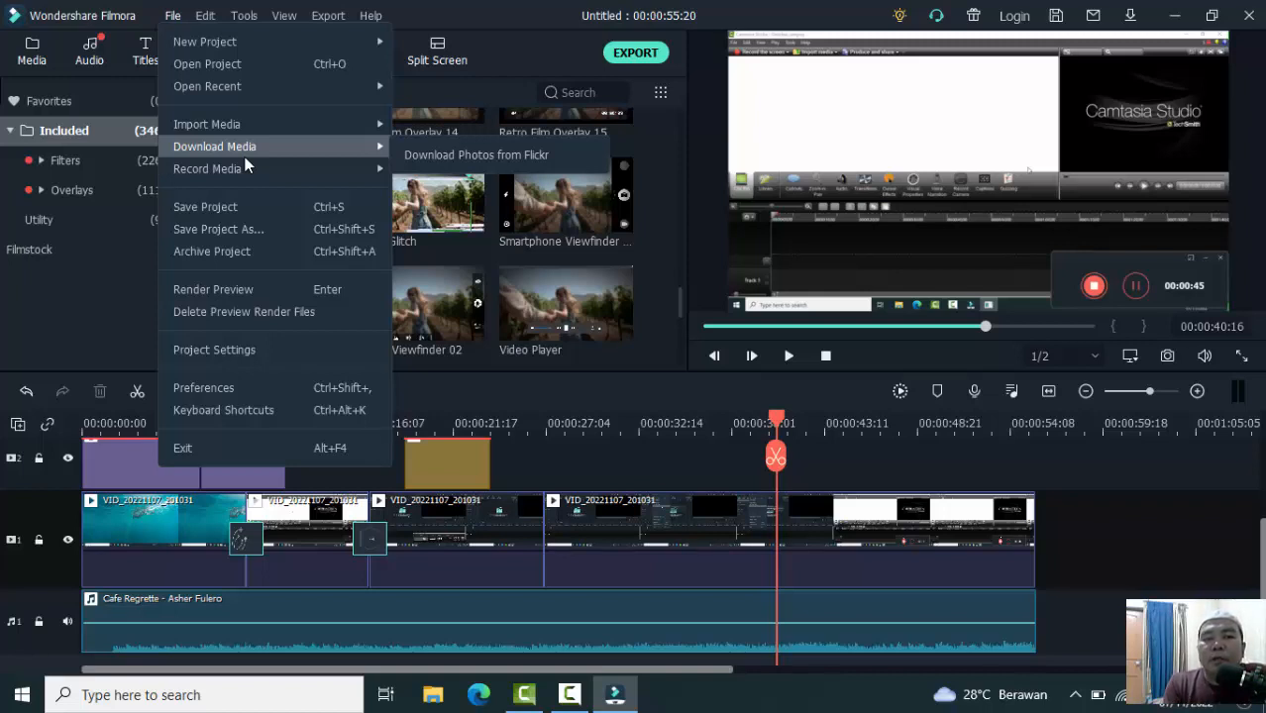
{"action": "mouse_move", "coordinate": [247, 177]}
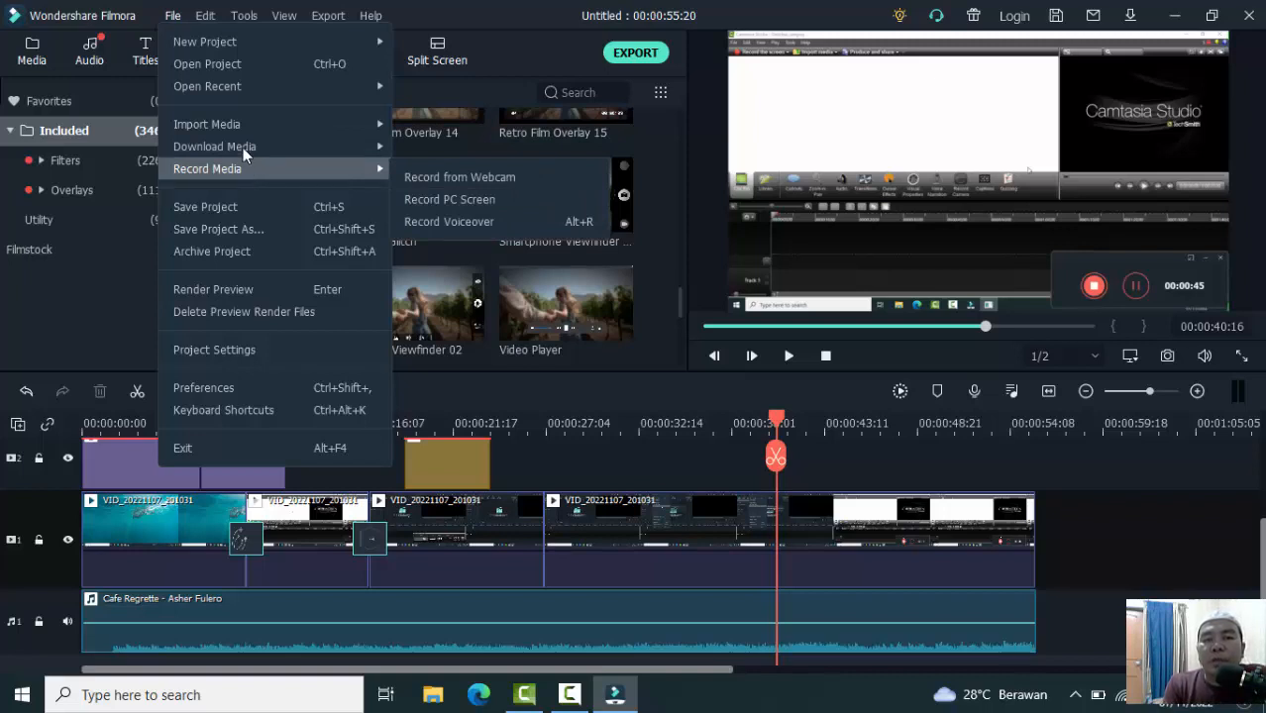
{"action": "mouse_move", "coordinate": [233, 124]}
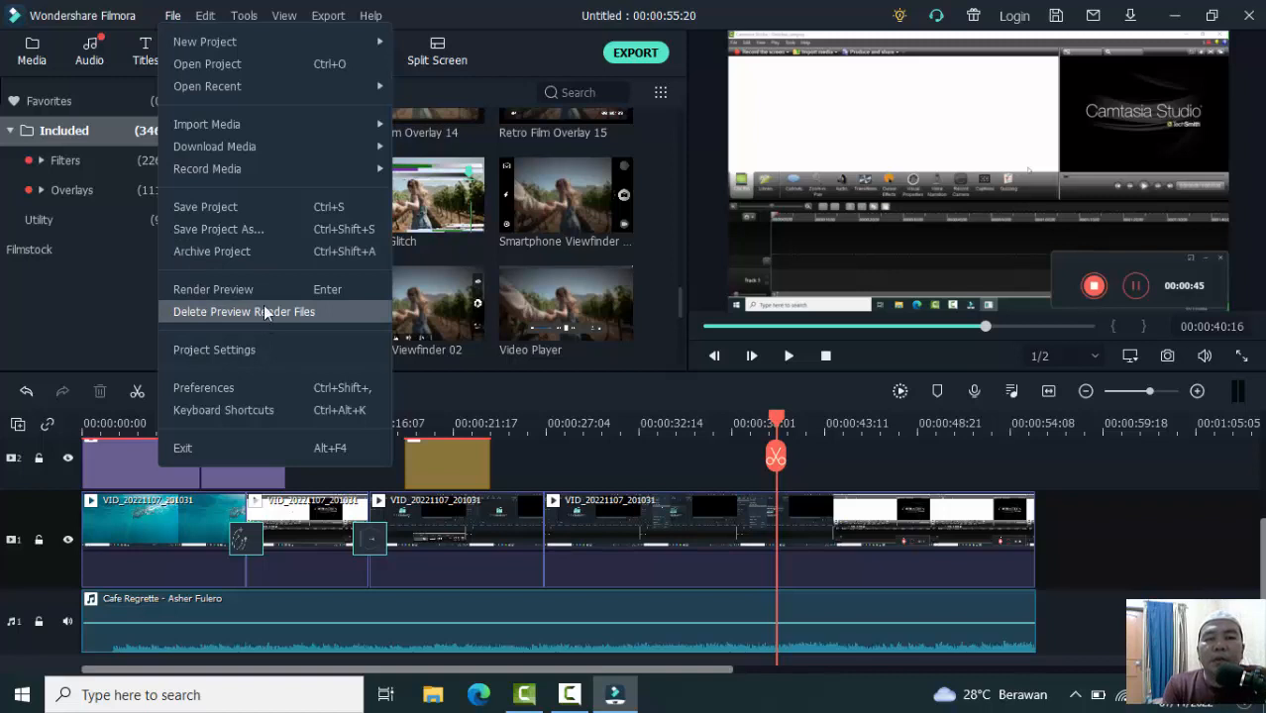
- Compare the editing commands available with the last video clip selected and with nothing selected
{"action": "mouse_move", "coordinate": [211, 17]}
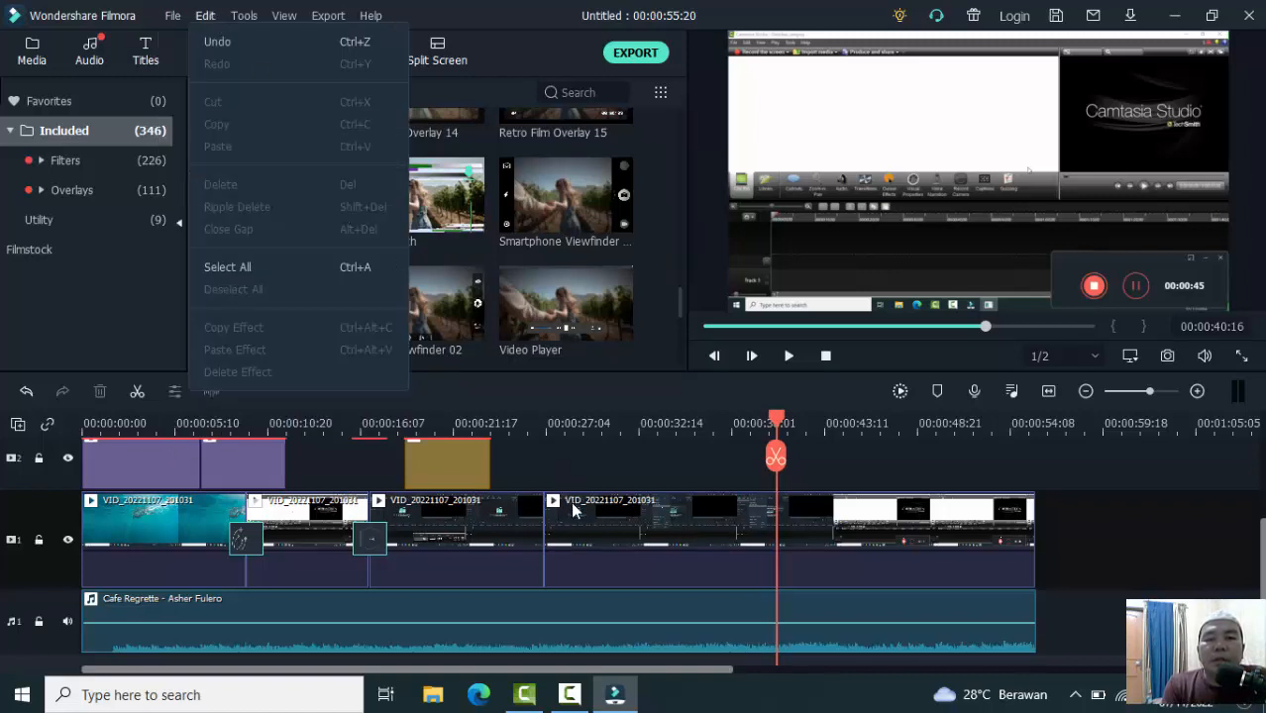
{"action": "left_click", "coordinate": [572, 505]}
{"action": "left_click", "coordinate": [205, 17]}
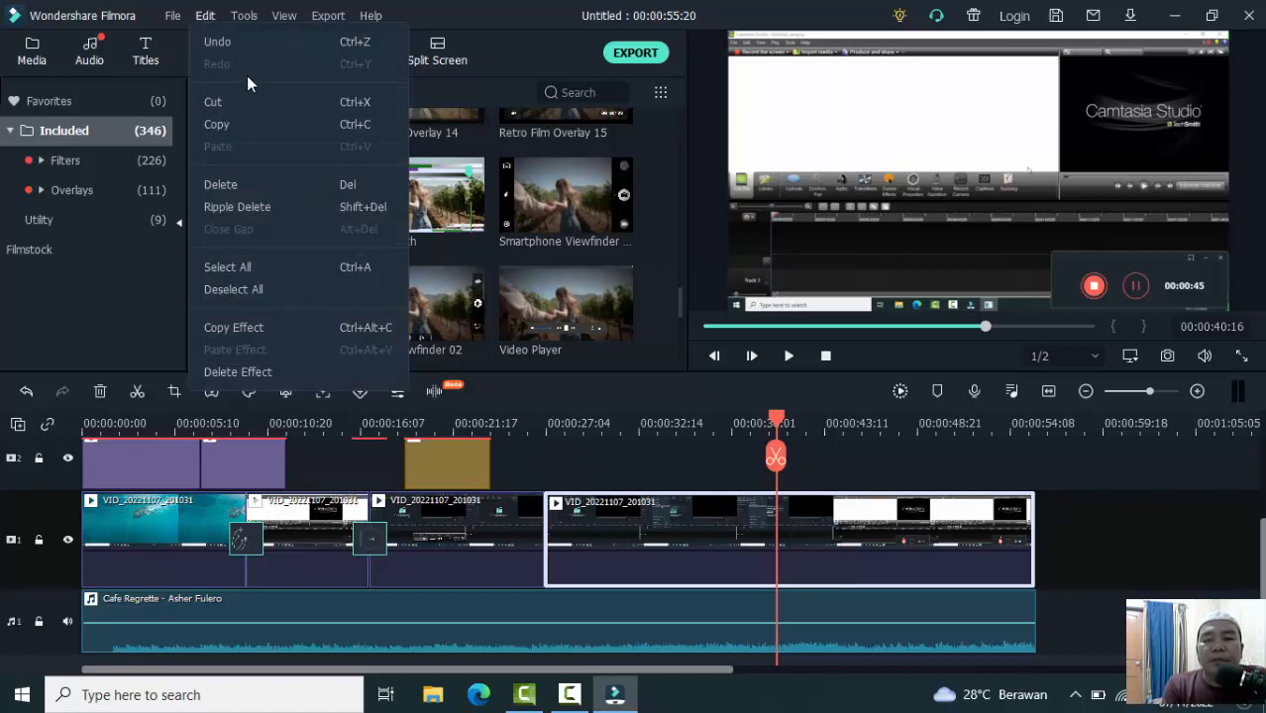
{"action": "left_click", "coordinate": [616, 478]}
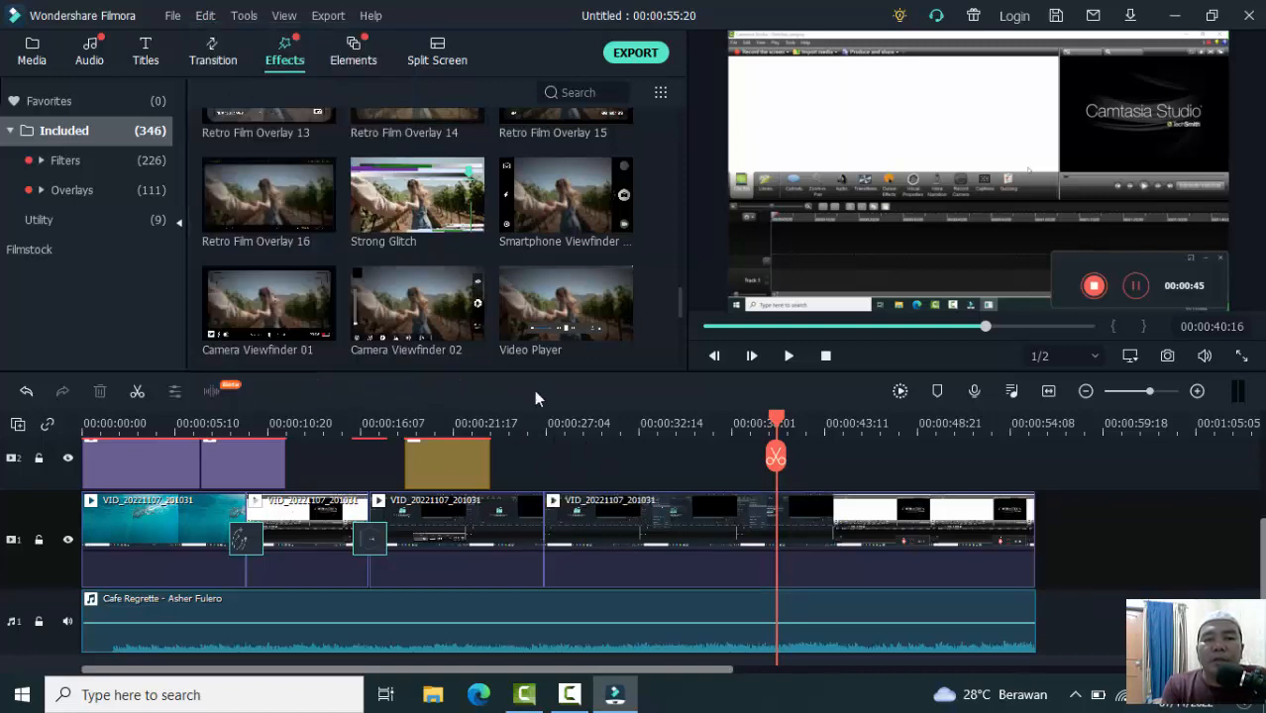
{"action": "left_click", "coordinate": [205, 17]}
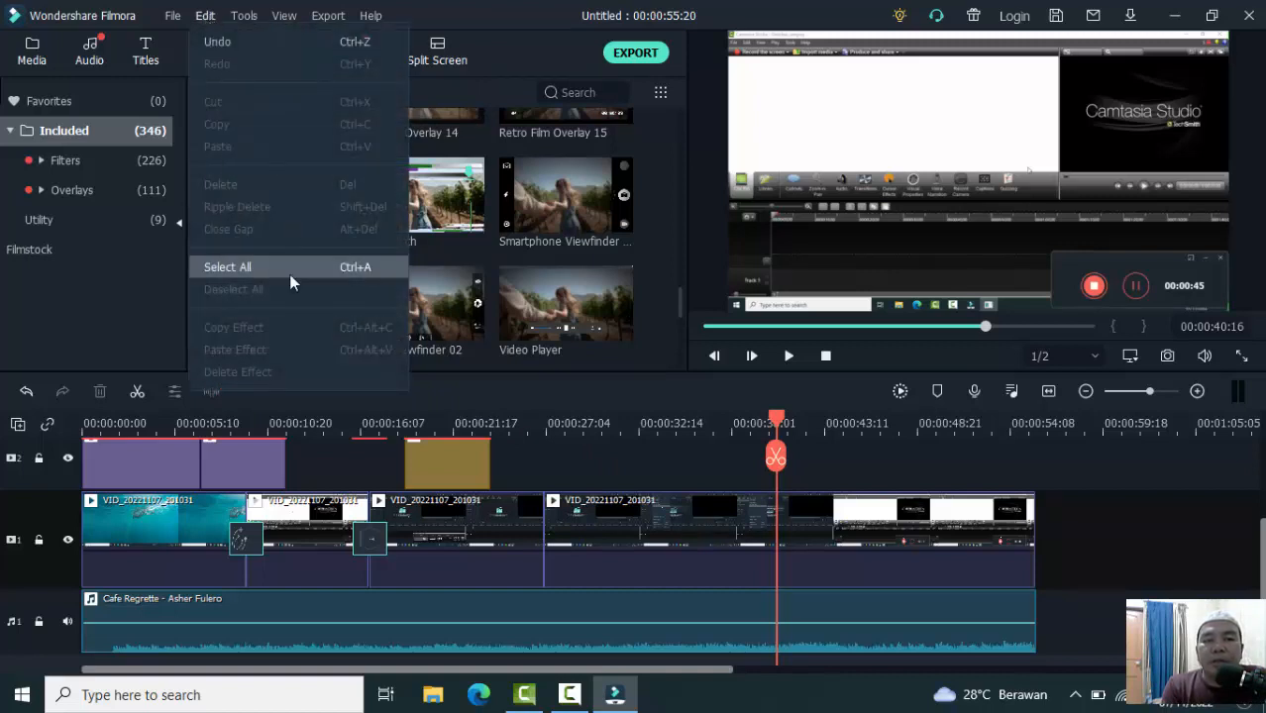
- Look through the tool, view, export and help commands
{"action": "left_click", "coordinate": [247, 20]}
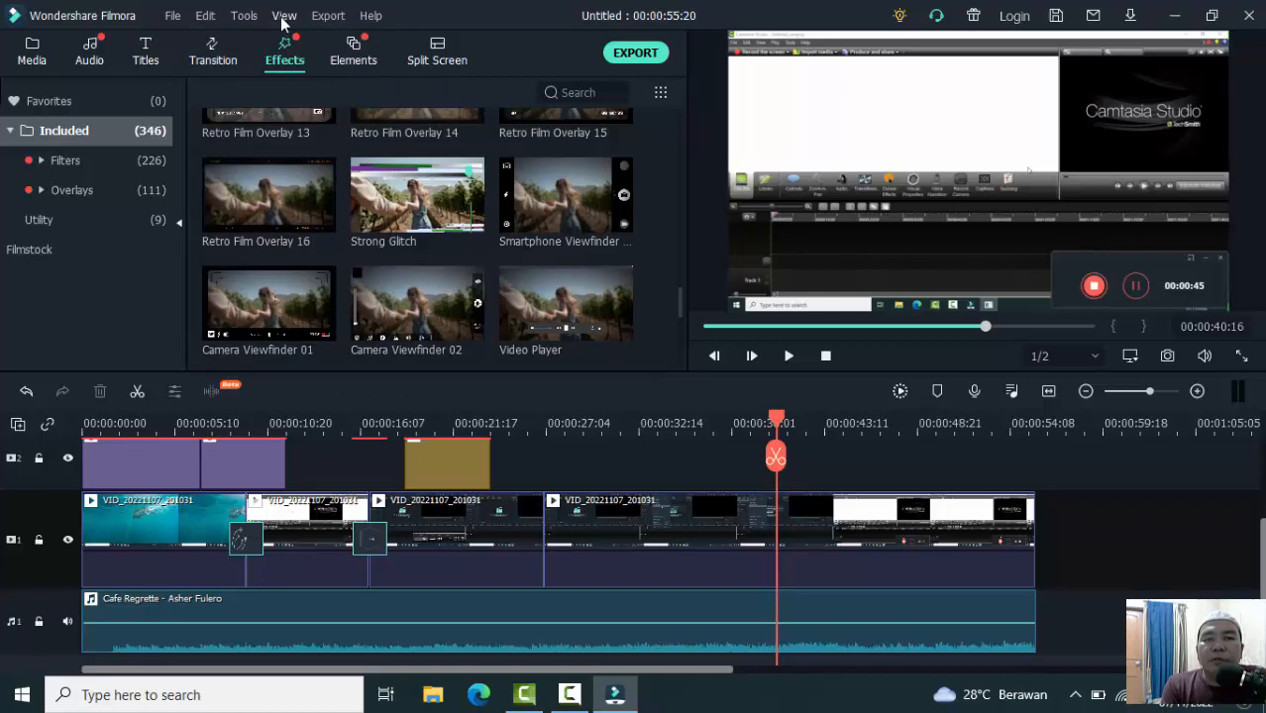
{"action": "left_click", "coordinate": [282, 18]}
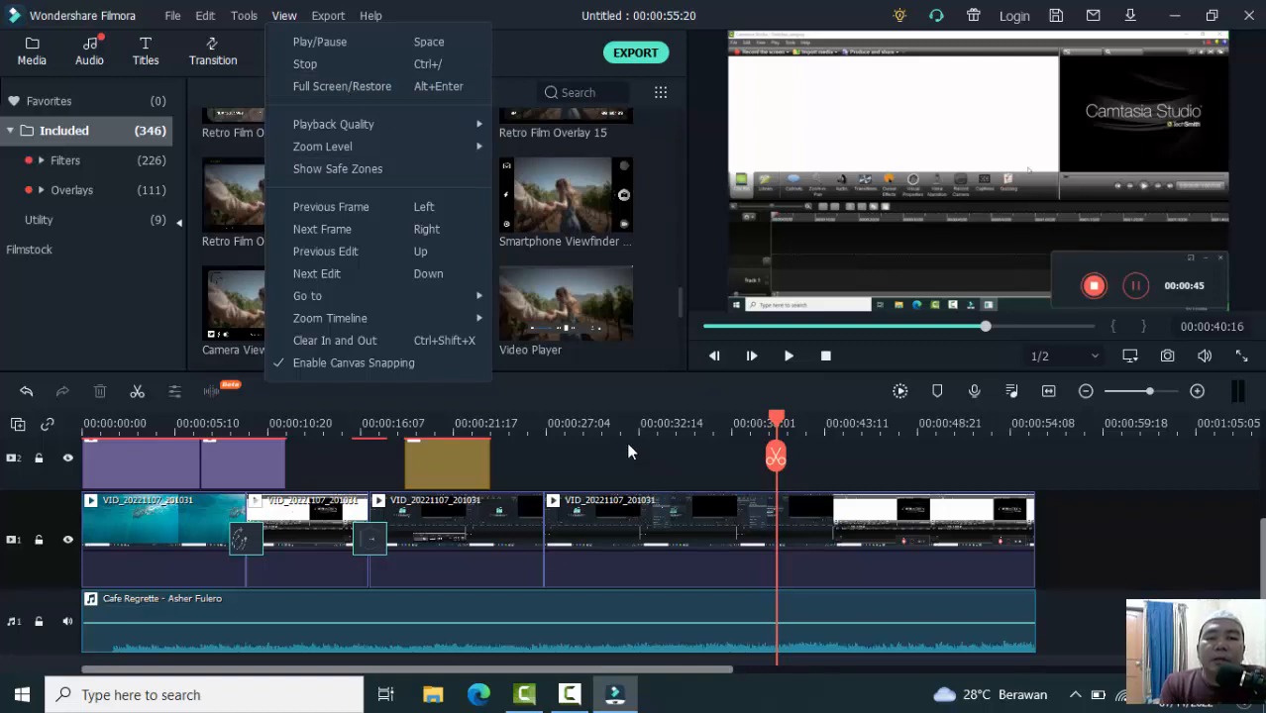
{"action": "mouse_move", "coordinate": [328, 15]}
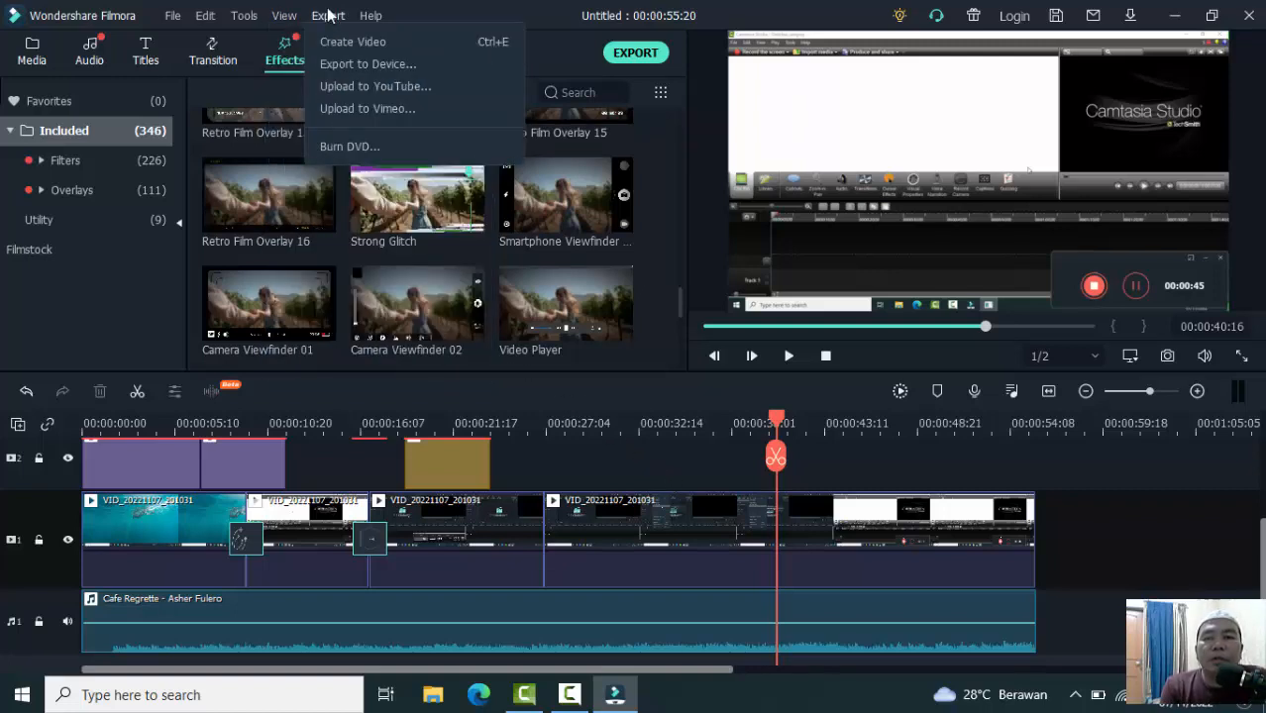
{"action": "mouse_move", "coordinate": [370, 15]}
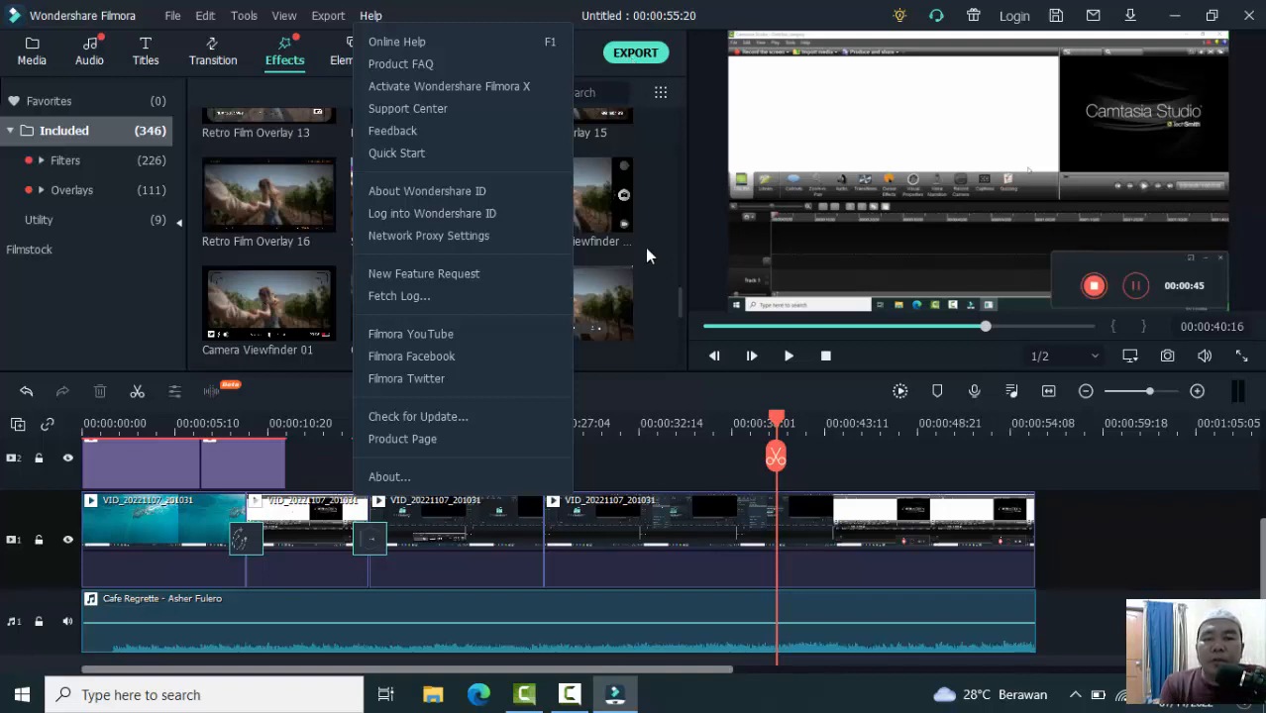
{"action": "left_click", "coordinate": [1079, 542]}
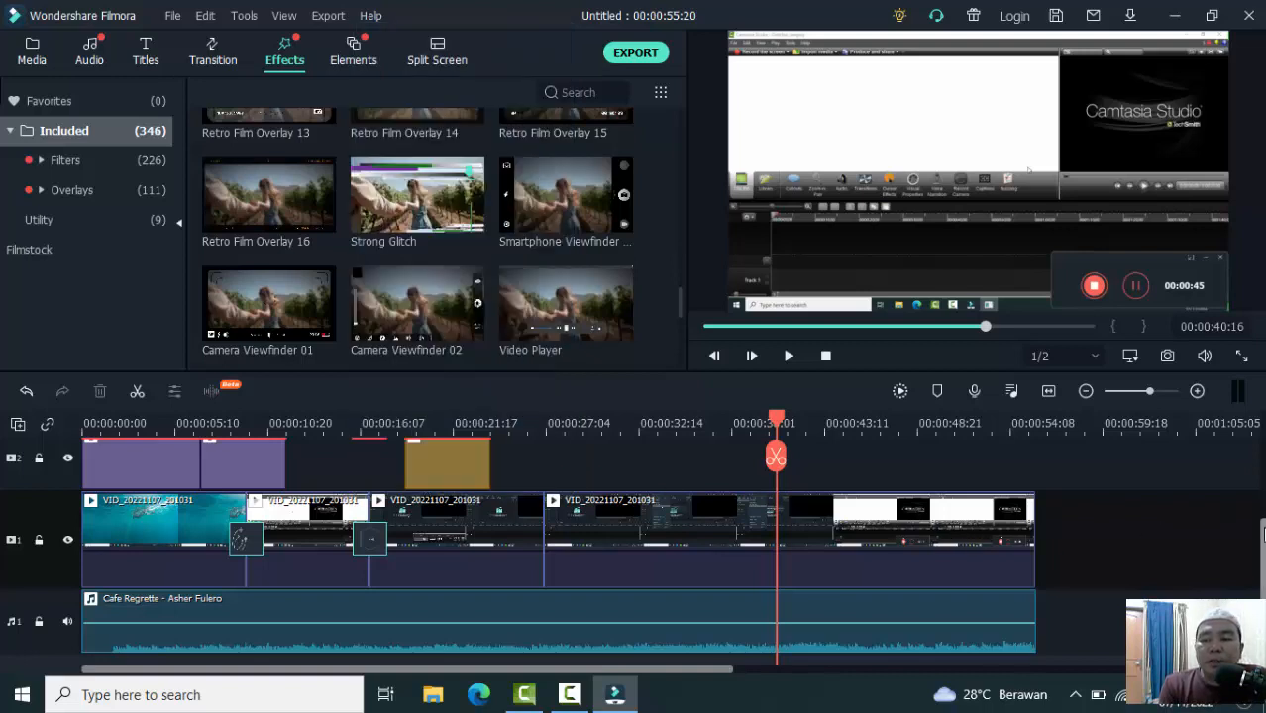
- Return the playhead to 00:00:00:00 and lower the volume of the Cafe Regrette music until it is nearly silent
{"action": "left_click_drag", "start_coordinate": [1262, 542], "coordinate": [1261, 483]}
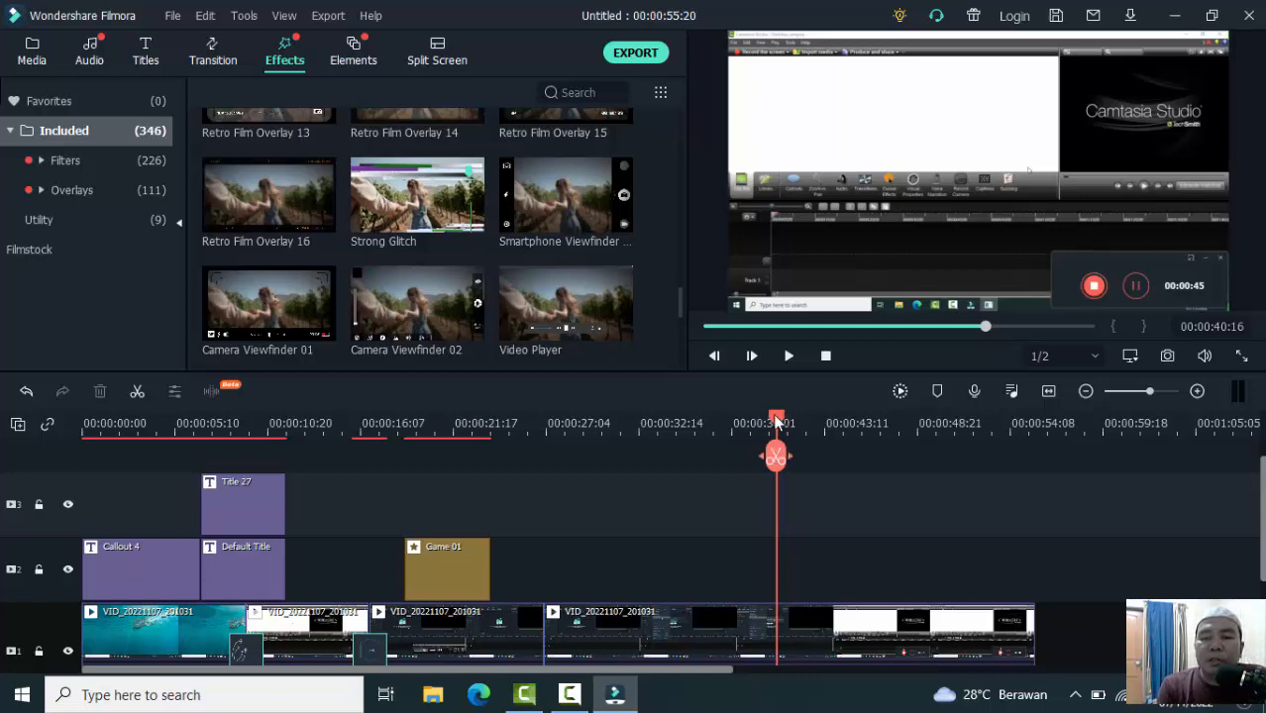
{"action": "left_click_drag", "start_coordinate": [778, 422], "coordinate": [49, 453]}
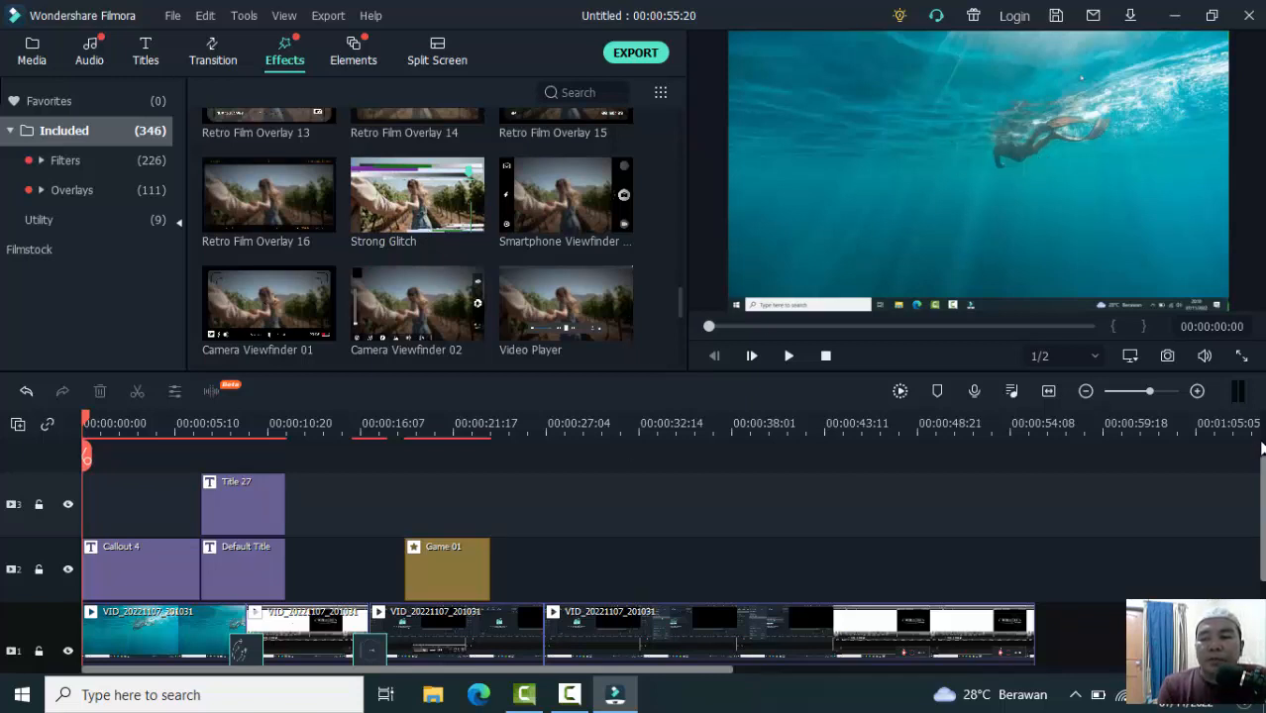
{"action": "scroll", "coordinate": [668, 548], "scroll_direction": "down", "scroll_amount": 3}
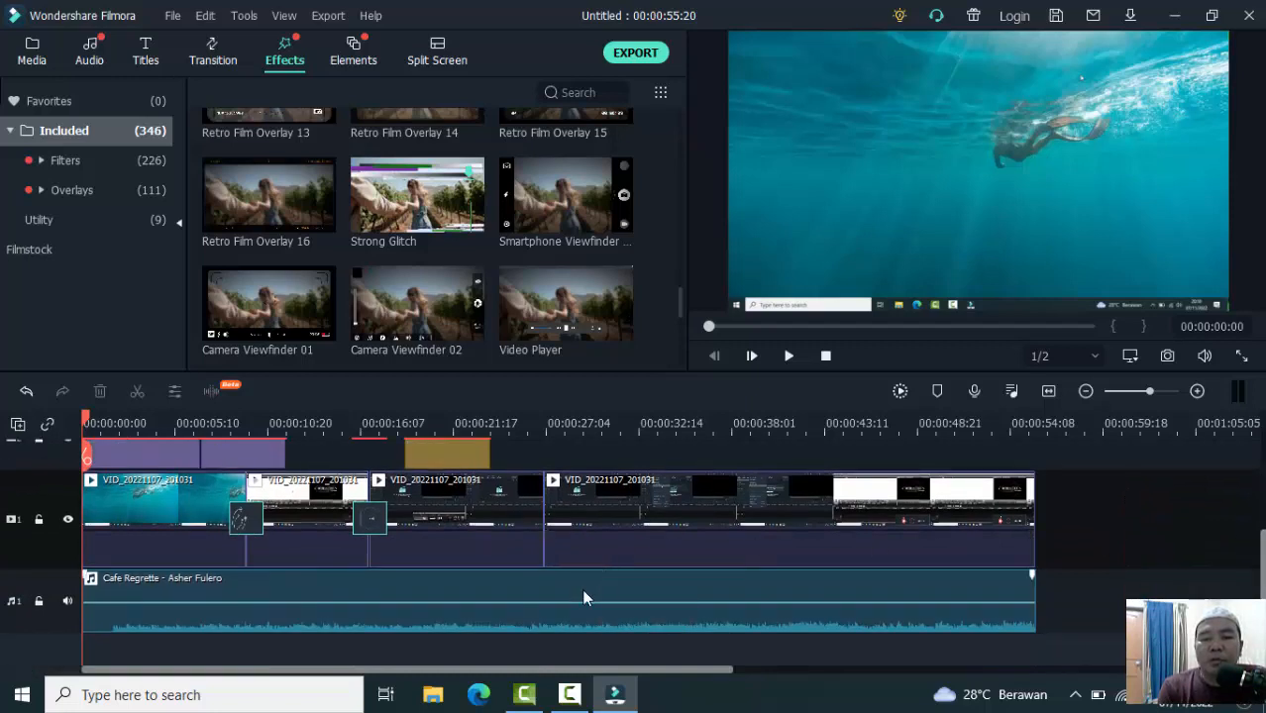
{"action": "mouse_move", "coordinate": [568, 601]}
{"action": "mouse_move", "coordinate": [572, 610]}
{"action": "left_mouse_down"}
{"action": "mouse_move", "coordinate": [570, 635]}
{"action": "mouse_move", "coordinate": [574, 624]}
{"action": "left_mouse_up"}
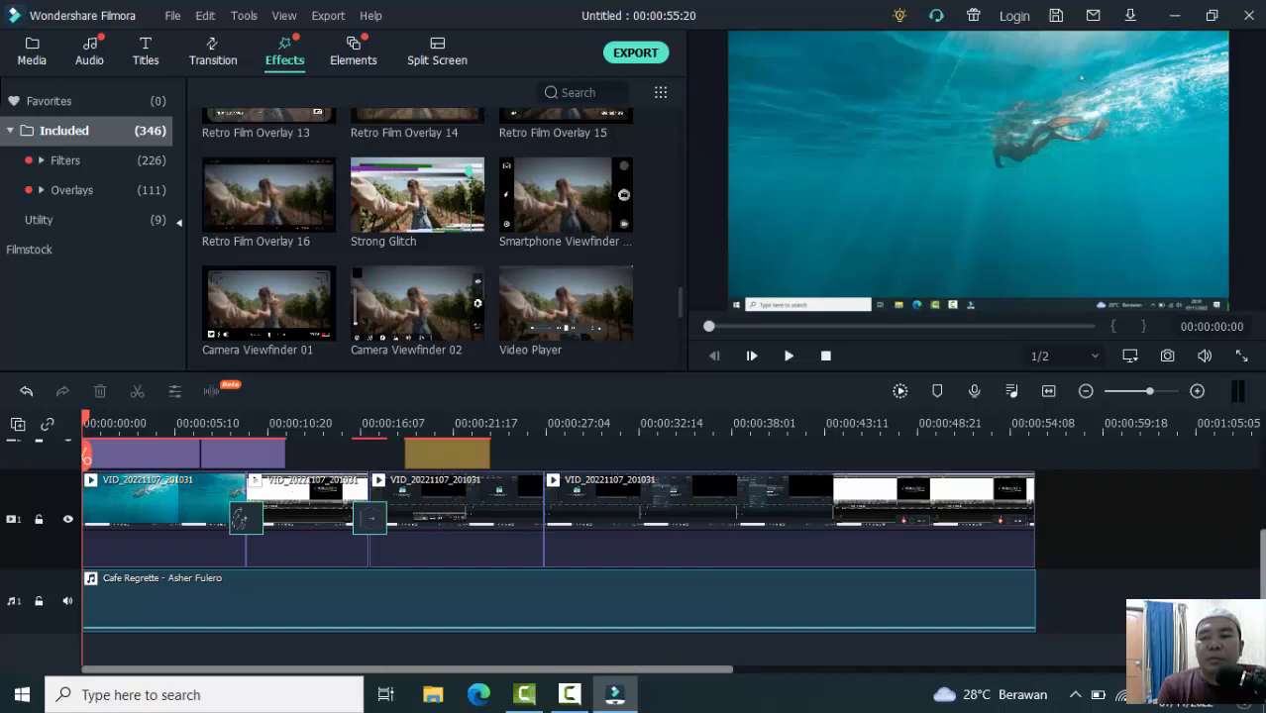
- Record a microphone voiceover from the start of the timeline to about 00:00:51 with the project muted, and add it to the timeline
{"action": "scroll", "coordinate": [1261, 545], "scroll_direction": "up", "scroll_amount": 3}
{"action": "left_click_drag", "start_coordinate": [1262, 498], "coordinate": [1262, 494]}
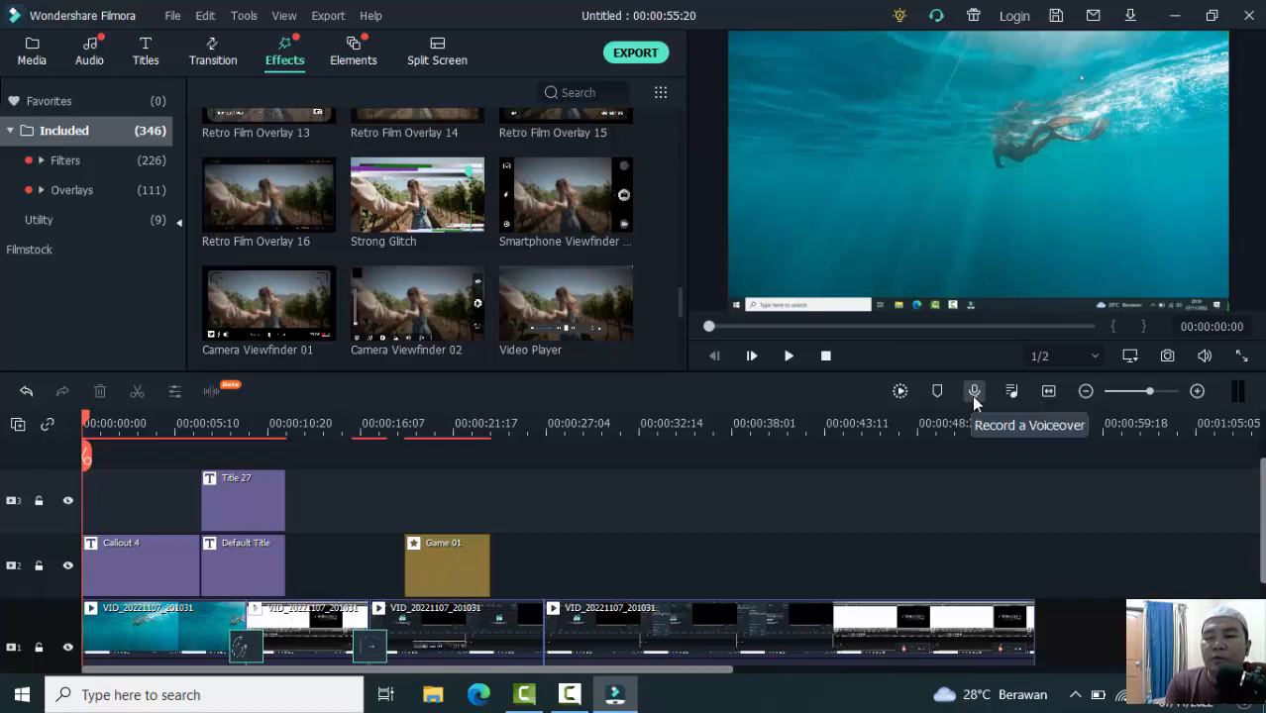
{"action": "left_click", "coordinate": [171, 17]}
{"action": "mouse_move", "coordinate": [270, 176]}
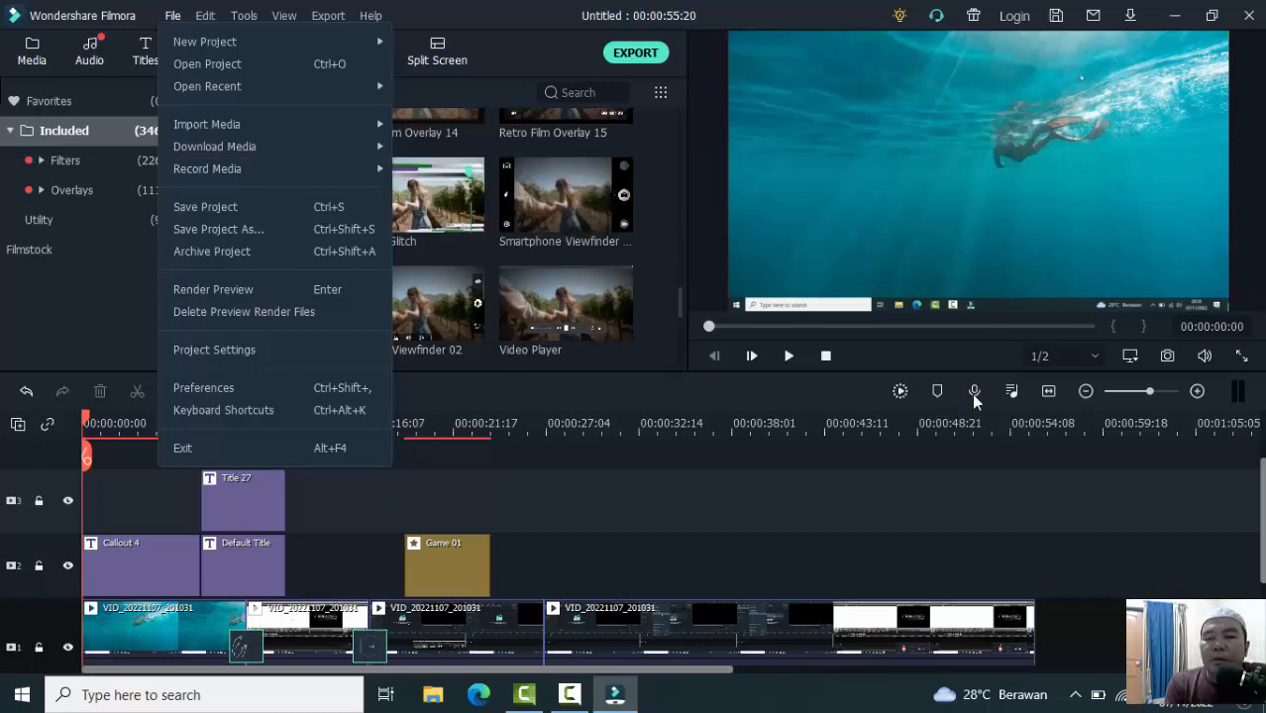
{"action": "left_click", "coordinate": [974, 394]}
{"action": "left_click", "coordinate": [974, 394]}
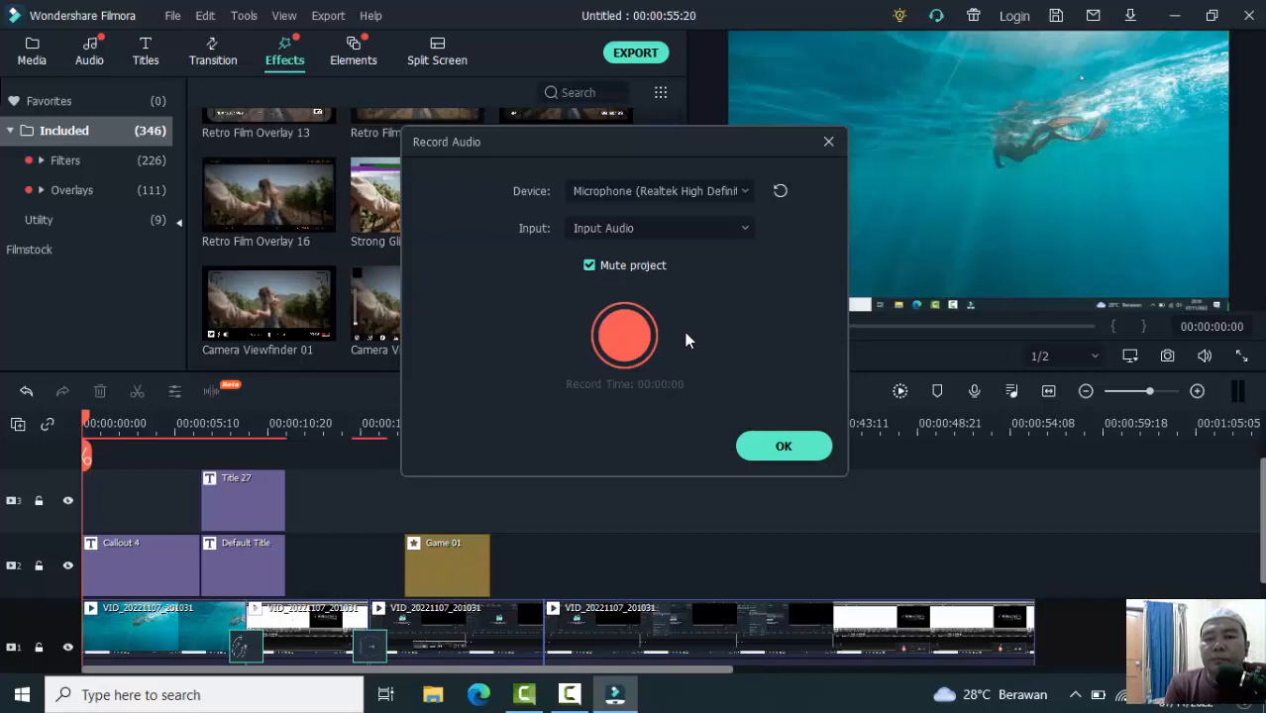
{"action": "left_click", "coordinate": [631, 334]}
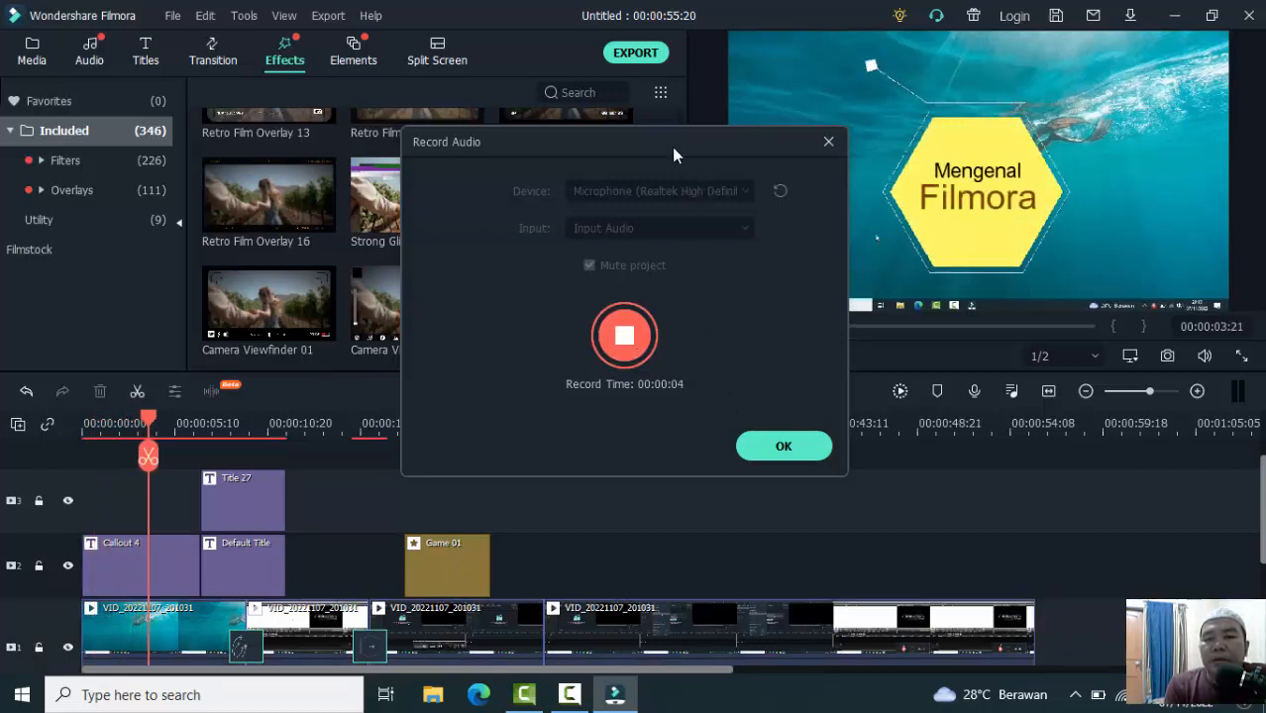
{"action": "left_click_drag", "start_coordinate": [672, 146], "coordinate": [383, 50]}
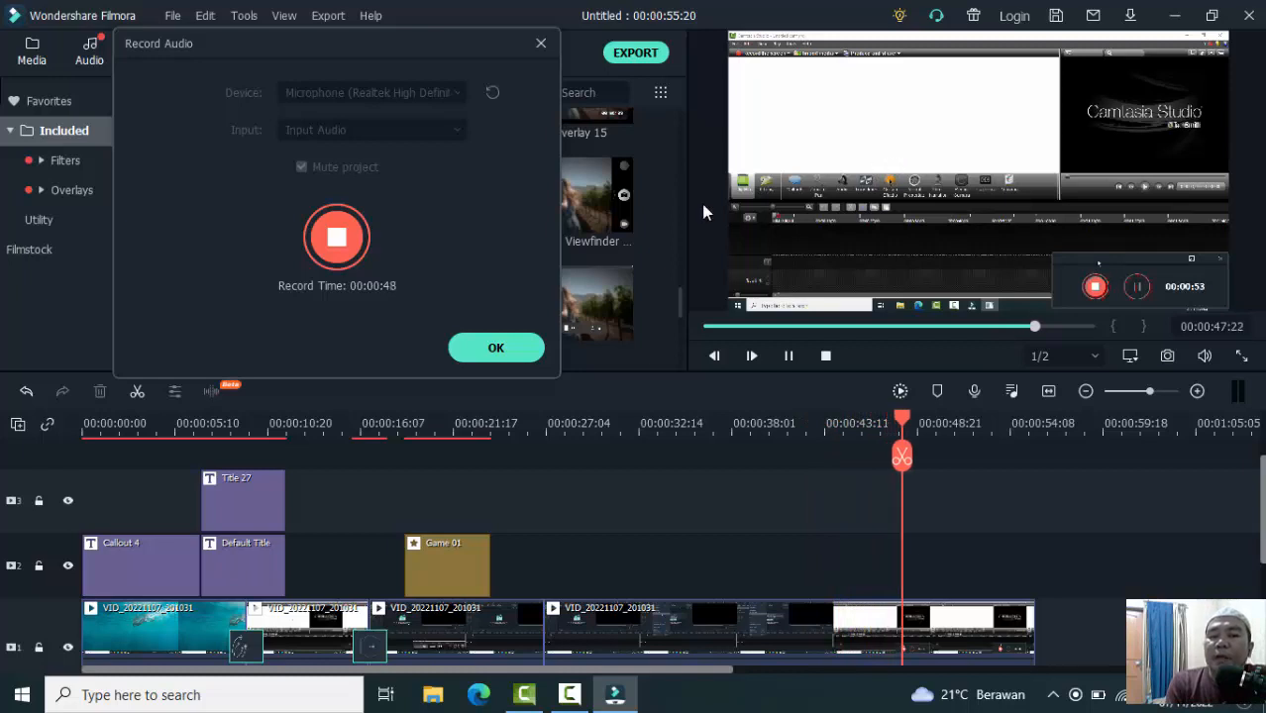
{"action": "left_click", "coordinate": [460, 338]}
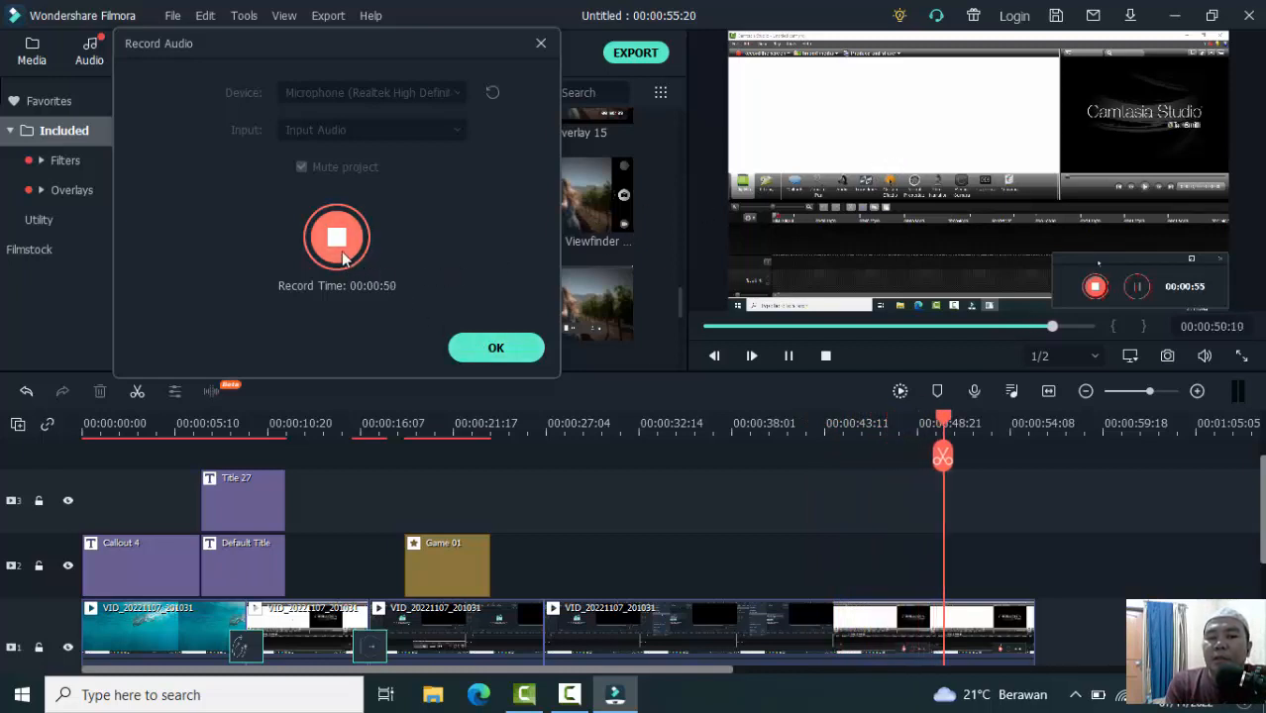
{"action": "left_click", "coordinate": [497, 349]}
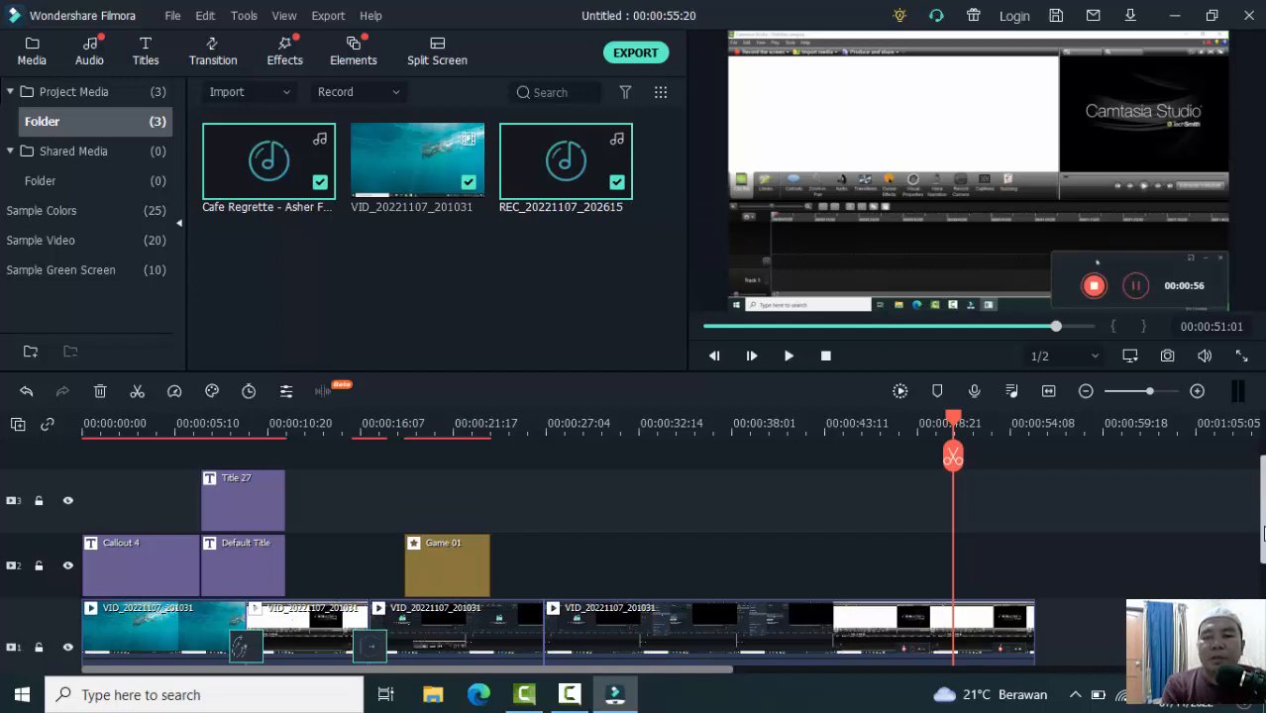
- Play the project from 00:00:14:06 to check the recorded voiceover against the video, and pause at 00:00:37:13
{"action": "left_click_drag", "start_coordinate": [1264, 534], "coordinate": [1264, 636]}
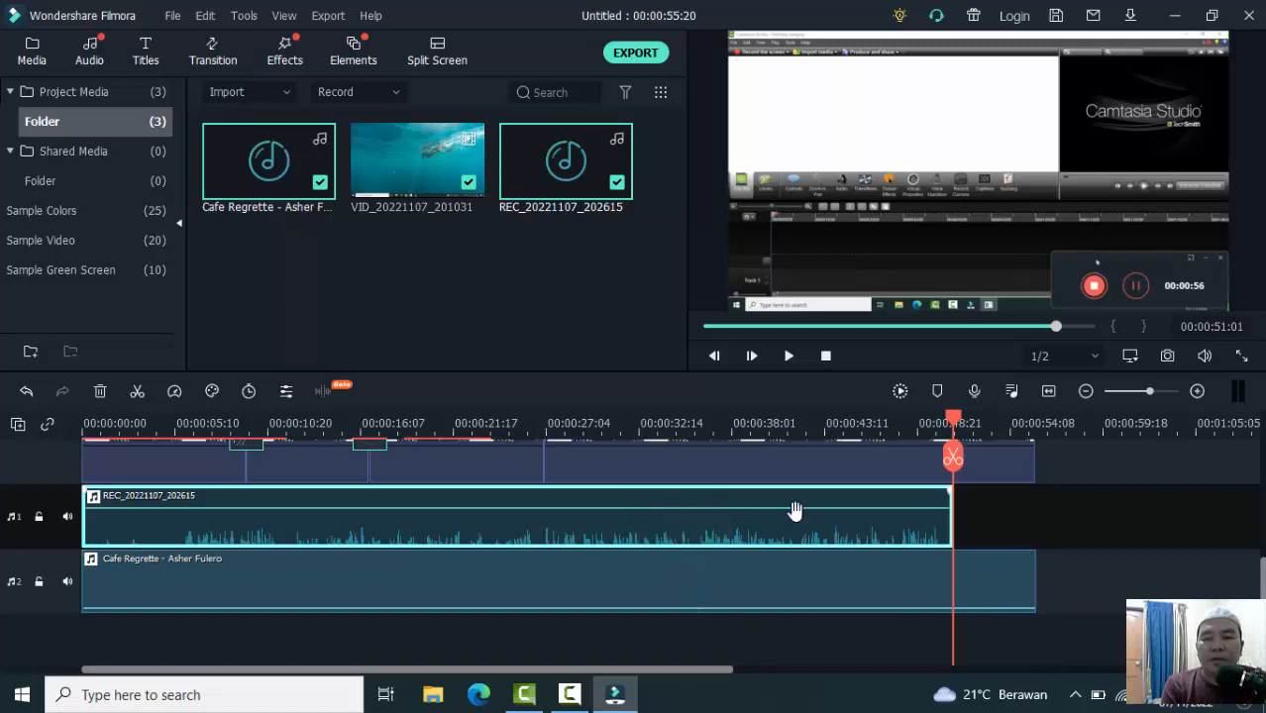
{"action": "left_click_drag", "start_coordinate": [953, 424], "coordinate": [325, 422]}
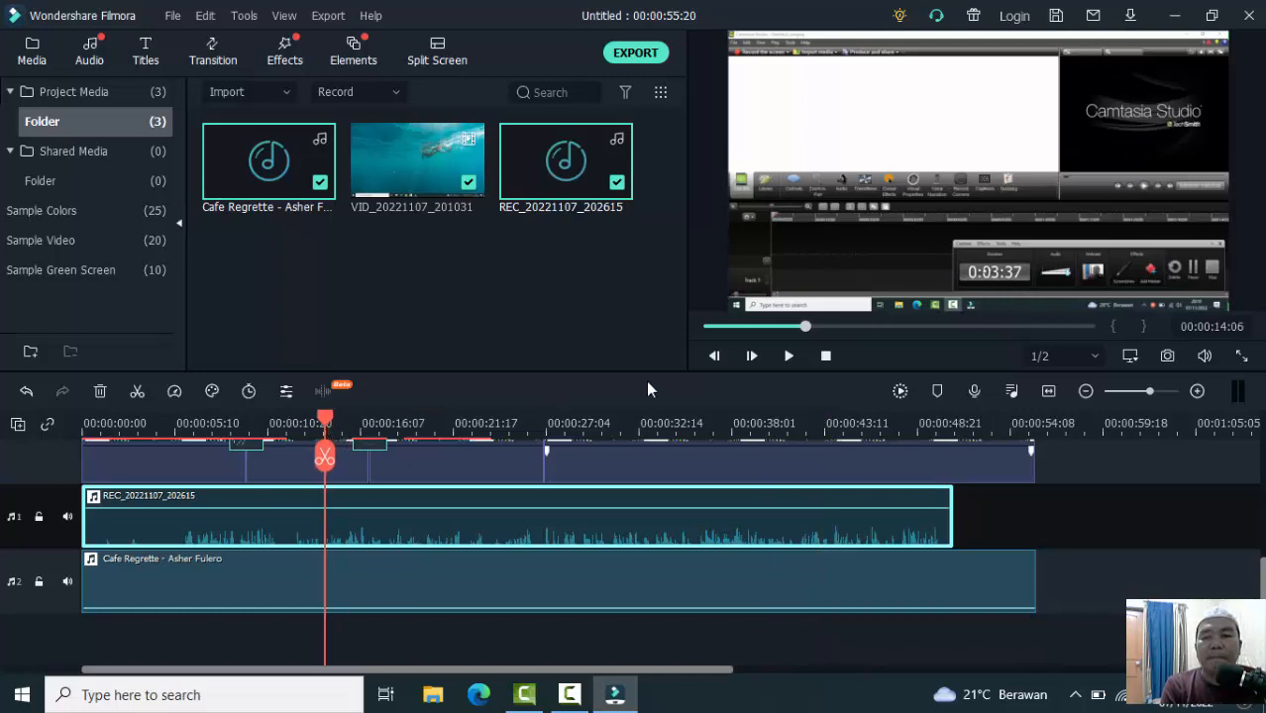
{"action": "left_click", "coordinate": [785, 362]}
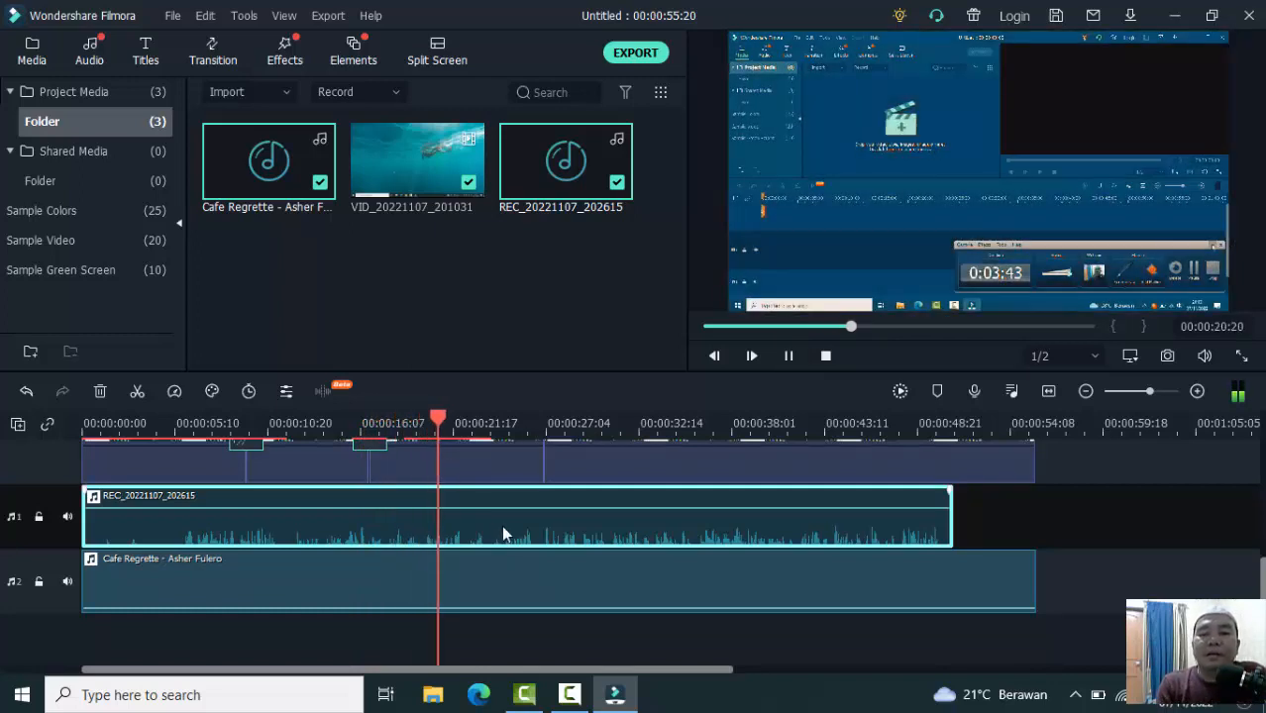
{"action": "mouse_move", "coordinate": [488, 511]}
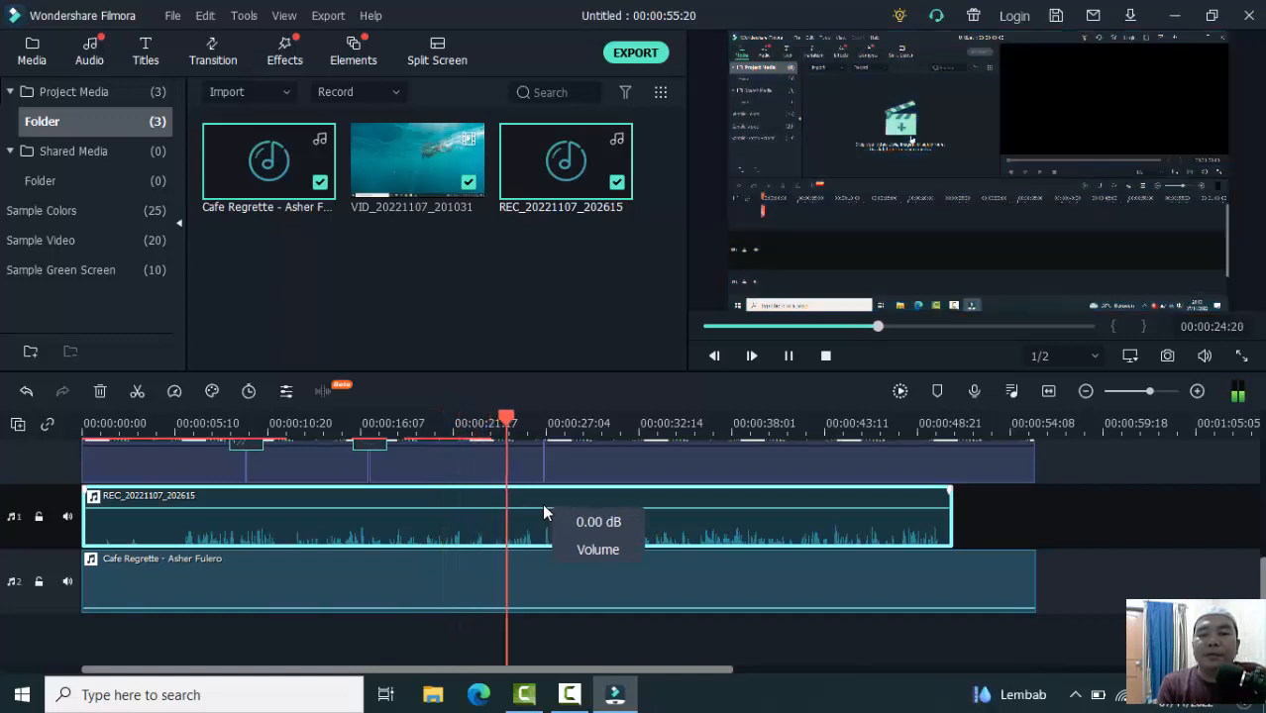
{"action": "scroll", "coordinate": [1263, 548], "scroll_direction": "up", "scroll_amount": 2}
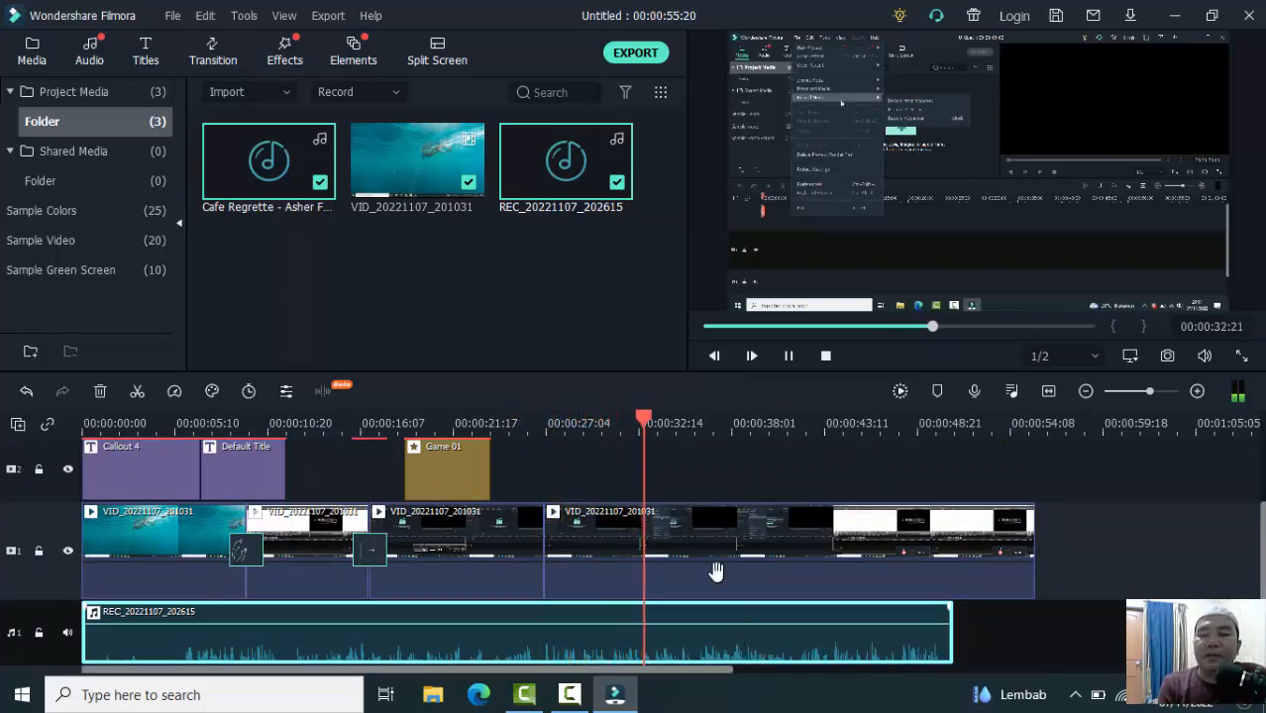
{"action": "left_click", "coordinate": [788, 357]}
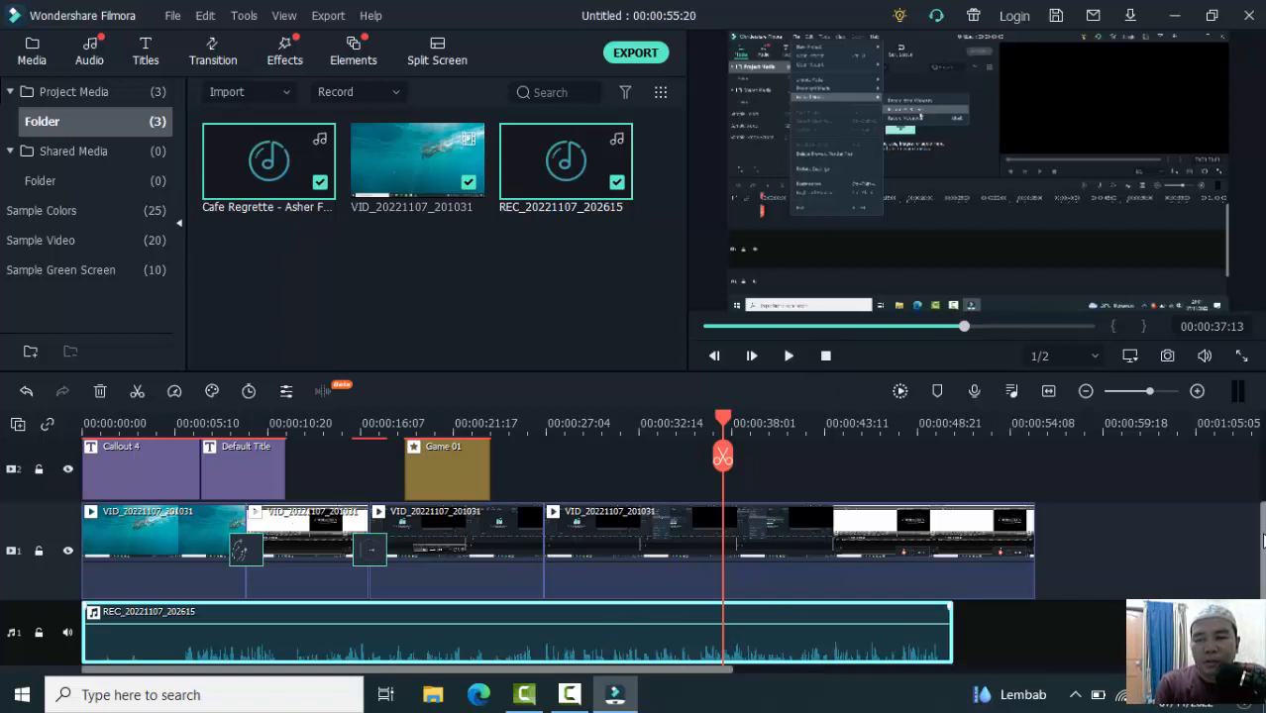
- Raise the Cafe Regrette music to a soft background level and move the playhead back to 00:00:06:05
{"action": "scroll", "coordinate": [1262, 540], "scroll_direction": "down", "scroll_amount": 2}
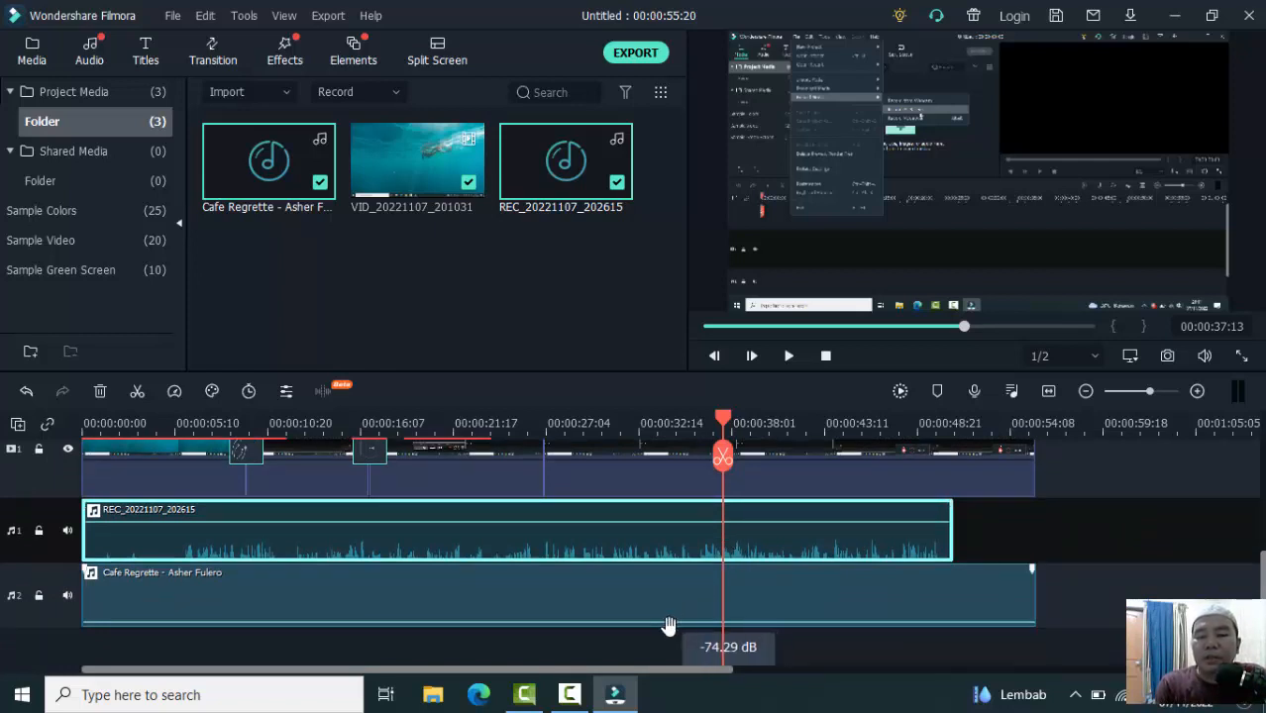
{"action": "left_click_drag", "start_coordinate": [667, 625], "coordinate": [668, 603]}
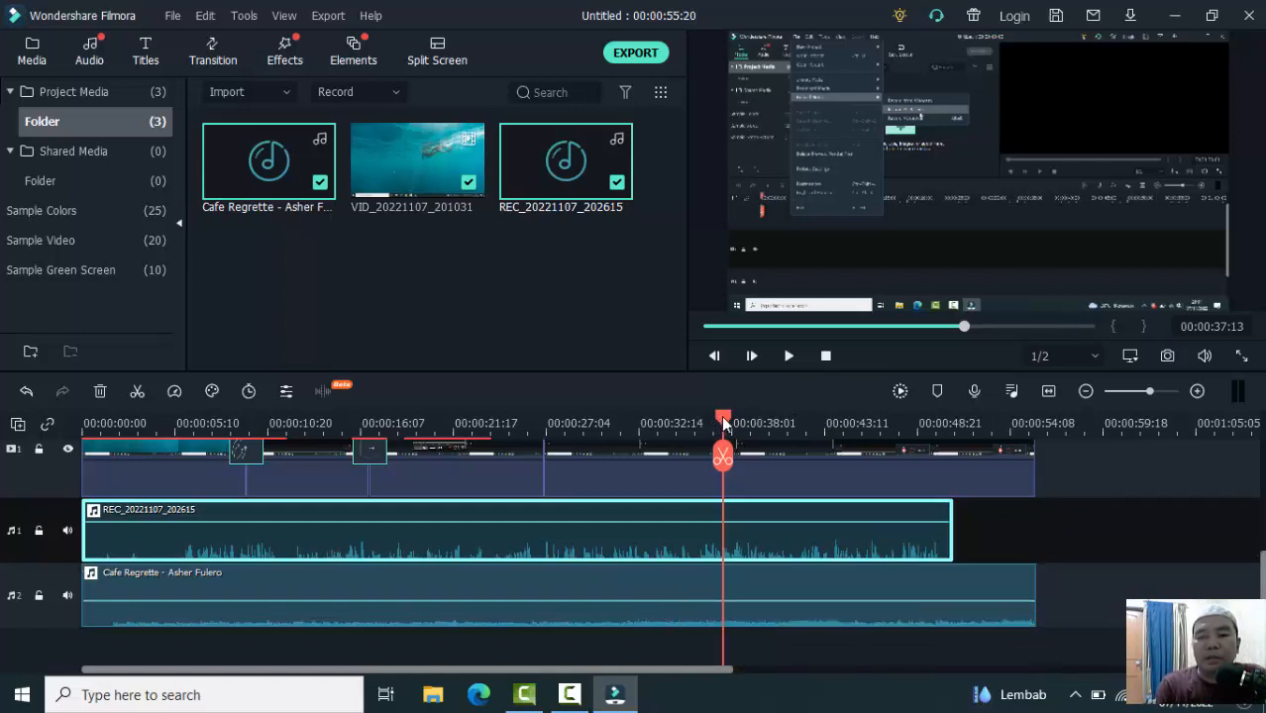
{"action": "left_click_drag", "start_coordinate": [721, 421], "coordinate": [192, 451]}
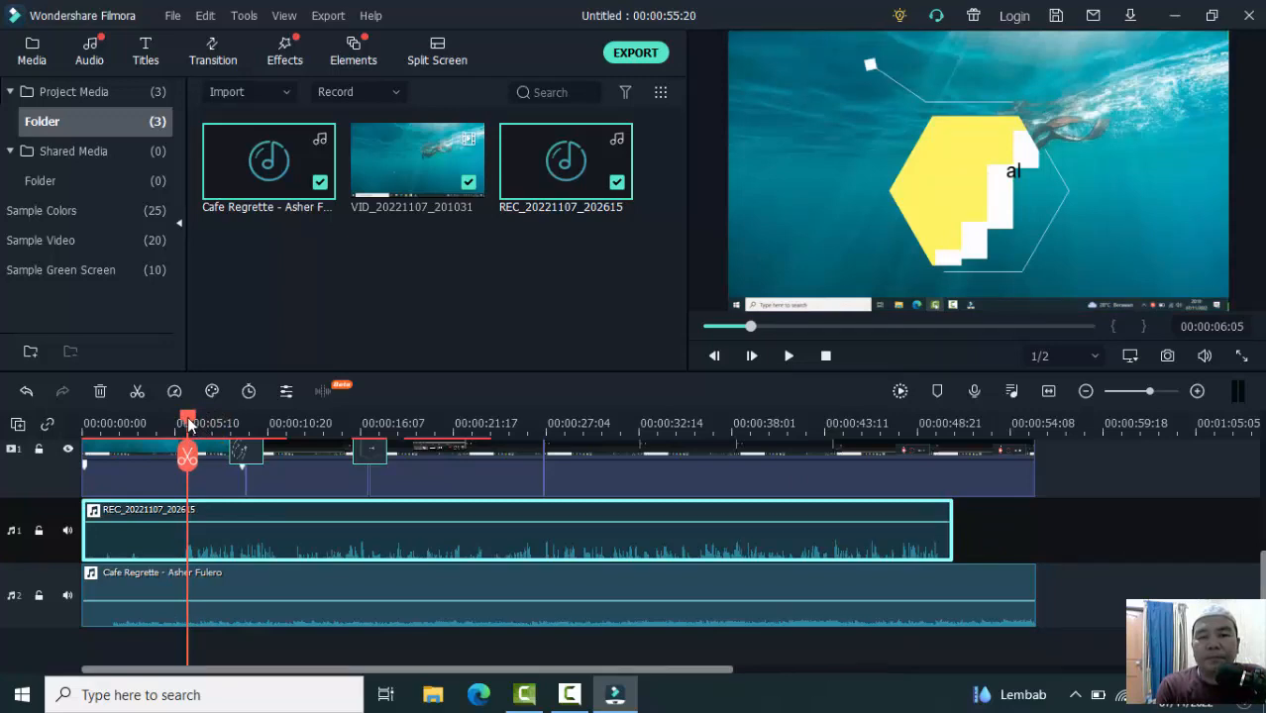
- Play the project from 00:00:06:05 to check the balance of voiceover and background music, and pause at 00:00:26:01
{"action": "left_click", "coordinate": [790, 356]}
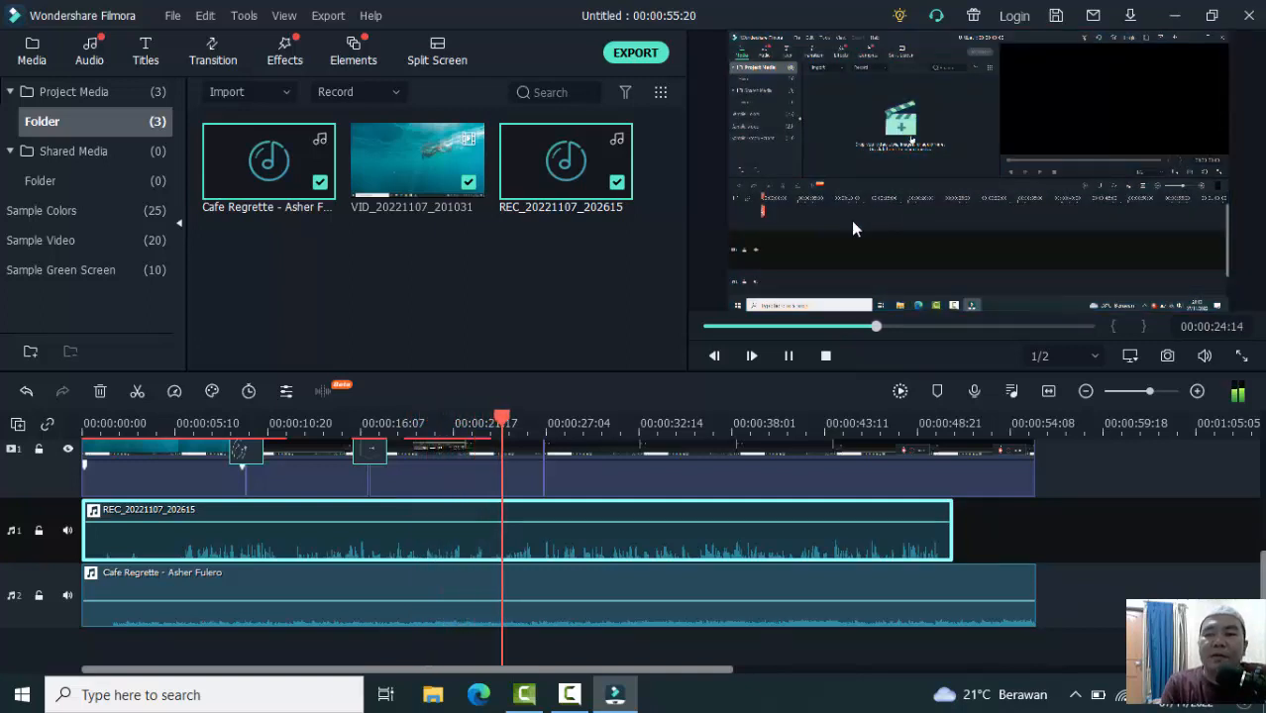
{"action": "left_click", "coordinate": [787, 358]}
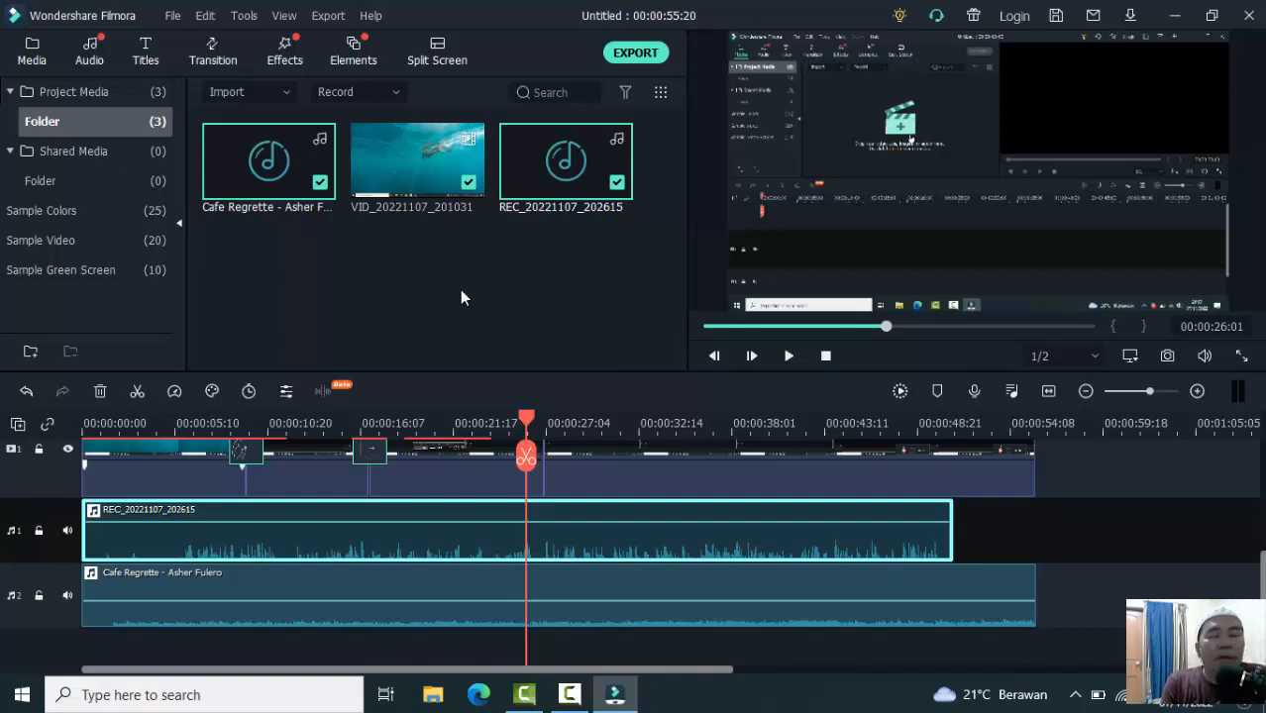
- Open the local MP4 export settings, name the output video "Merekam diatas rekaman", and close the settings without exporting
{"action": "left_click", "coordinate": [639, 55]}
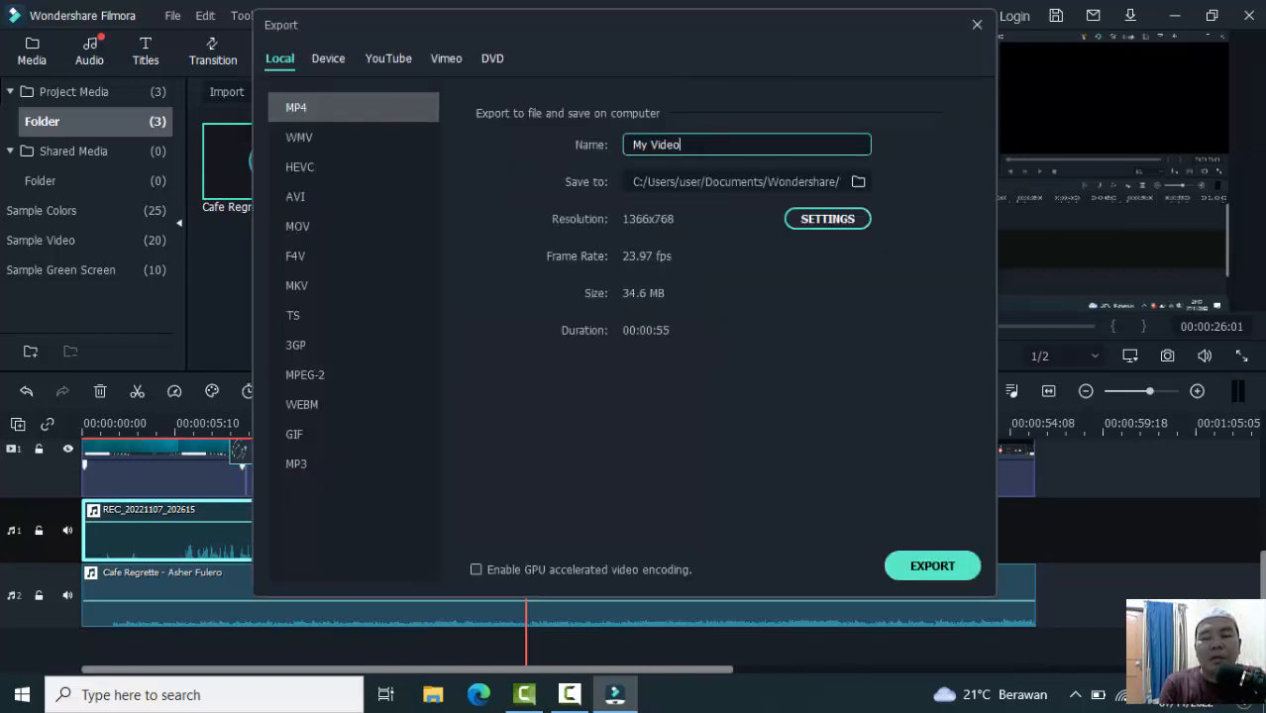
{"action": "key", "text": "BackSpace"}
{"action": "key", "text": "BackSpace"}
{"action": "key", "text": "BackSpace"}
{"action": "key", "text": "BackSpace"}
{"action": "key", "text": "BackSpace"}
{"action": "key", "text": "BackSpace"}
{"action": "key", "text": "BackSpace"}
{"action": "key", "text": "BackSpace"}
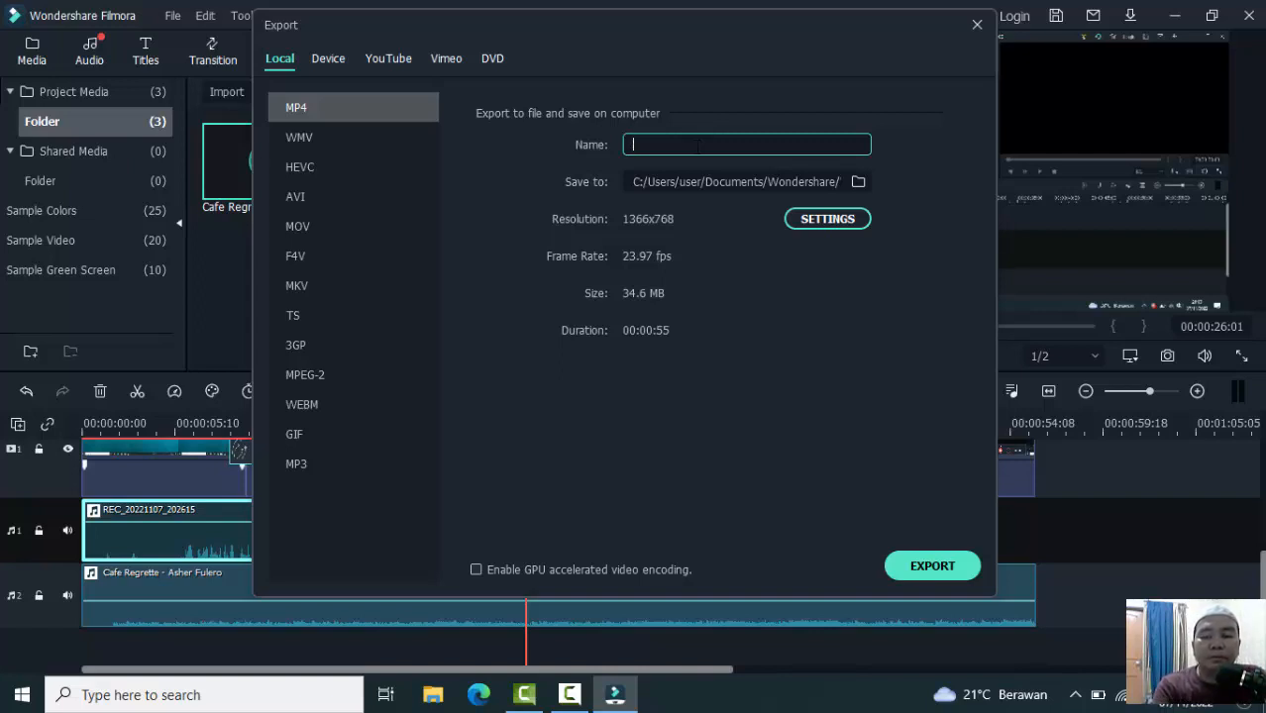
{"action": "type", "text": "Merekam diatas rek"}
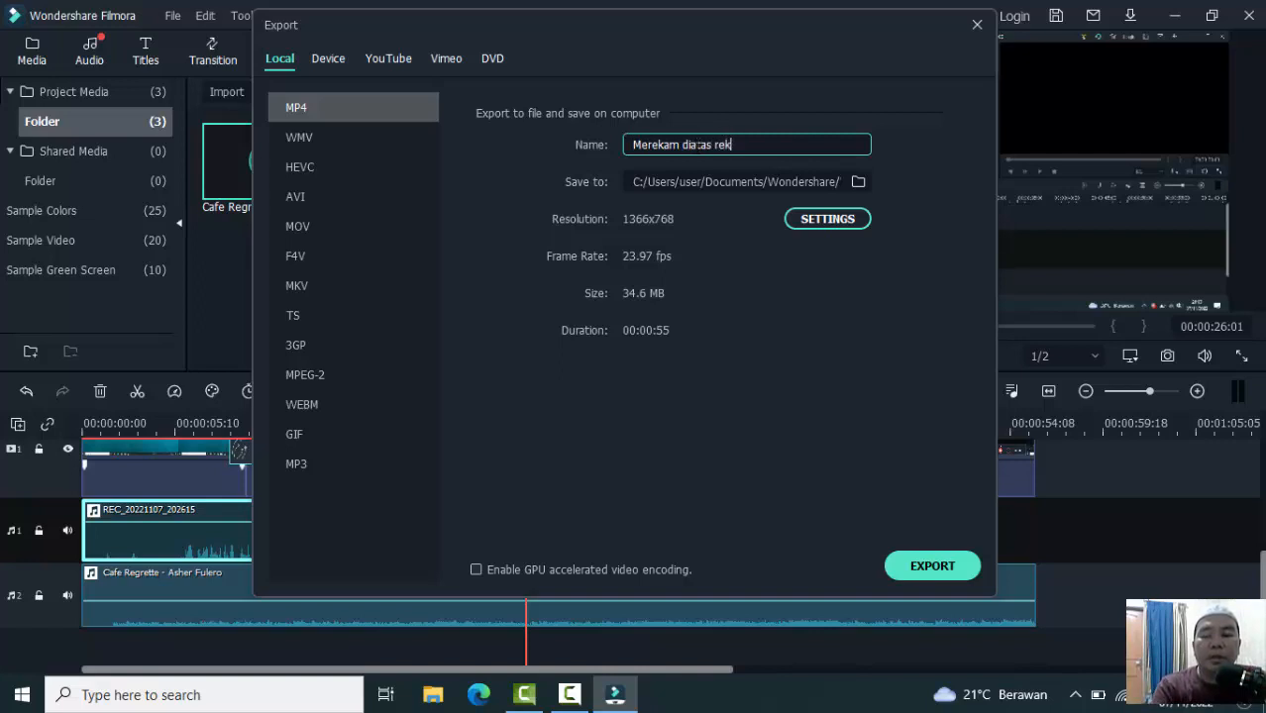
{"action": "type", "text": "aman"}
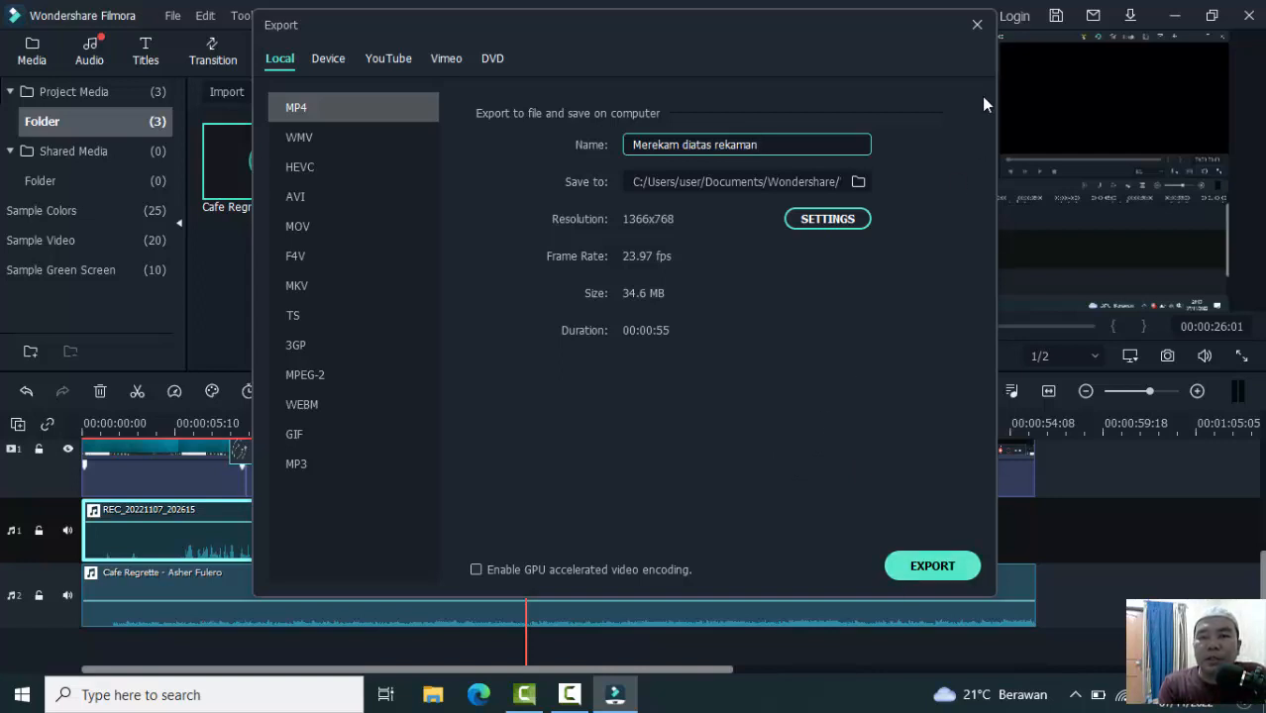
{"action": "left_click", "coordinate": [971, 43]}
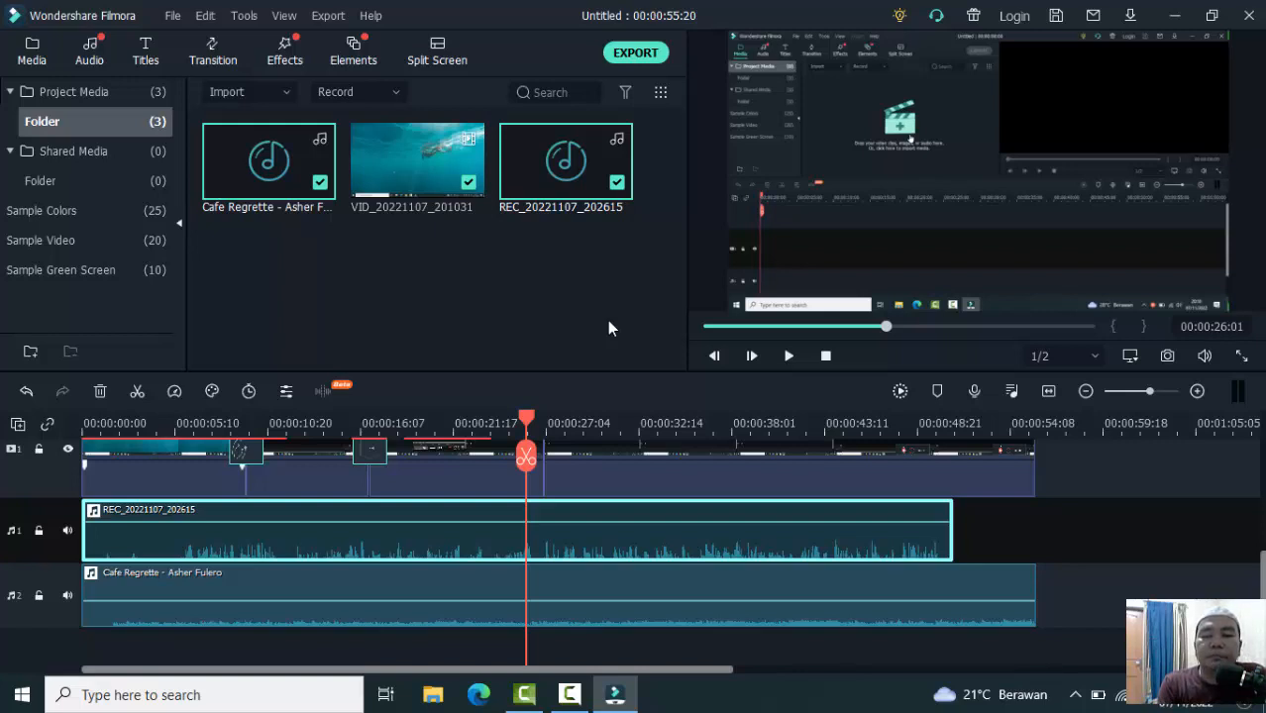
{"action": "left_click", "coordinate": [613, 410]}
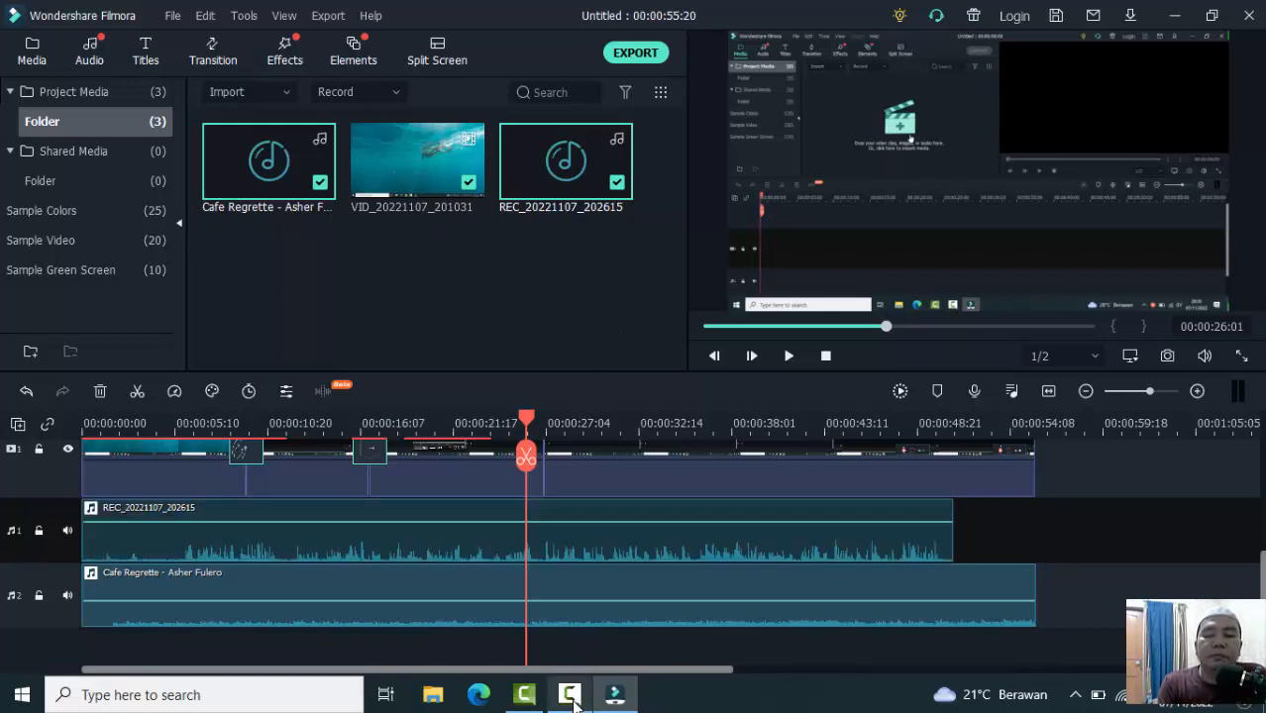
{"action": "left_click", "coordinate": [572, 697]}
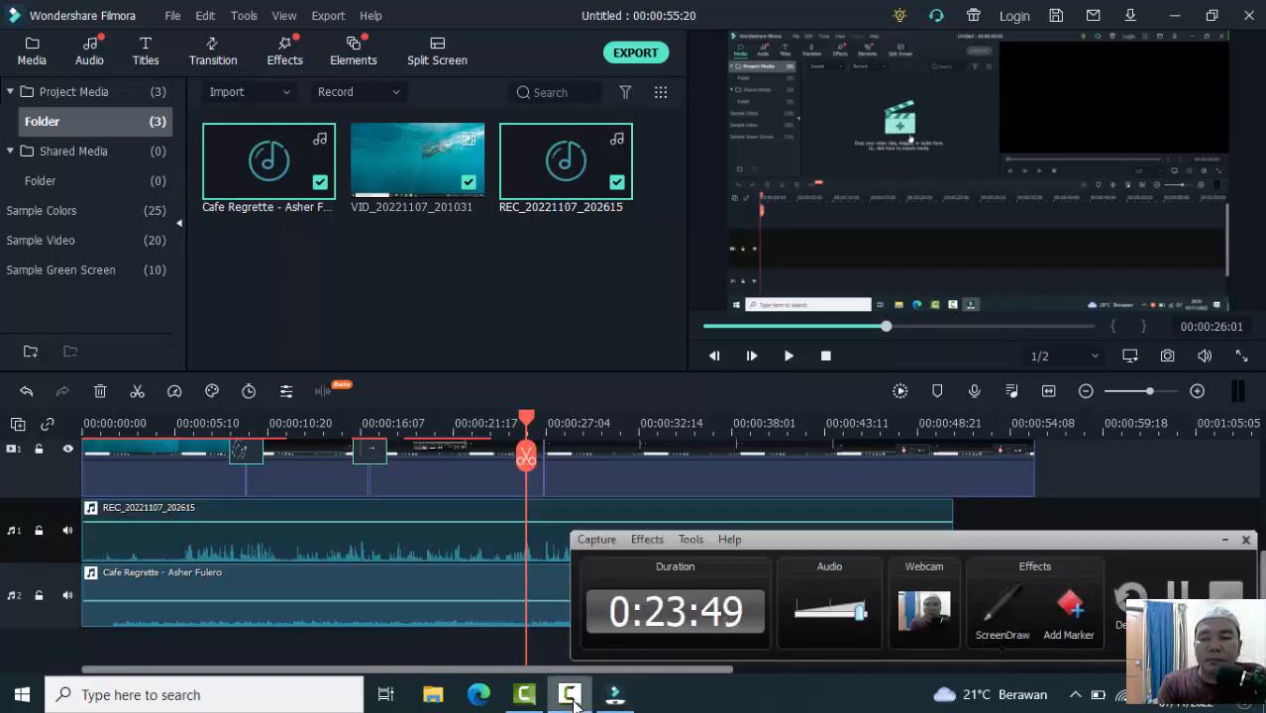